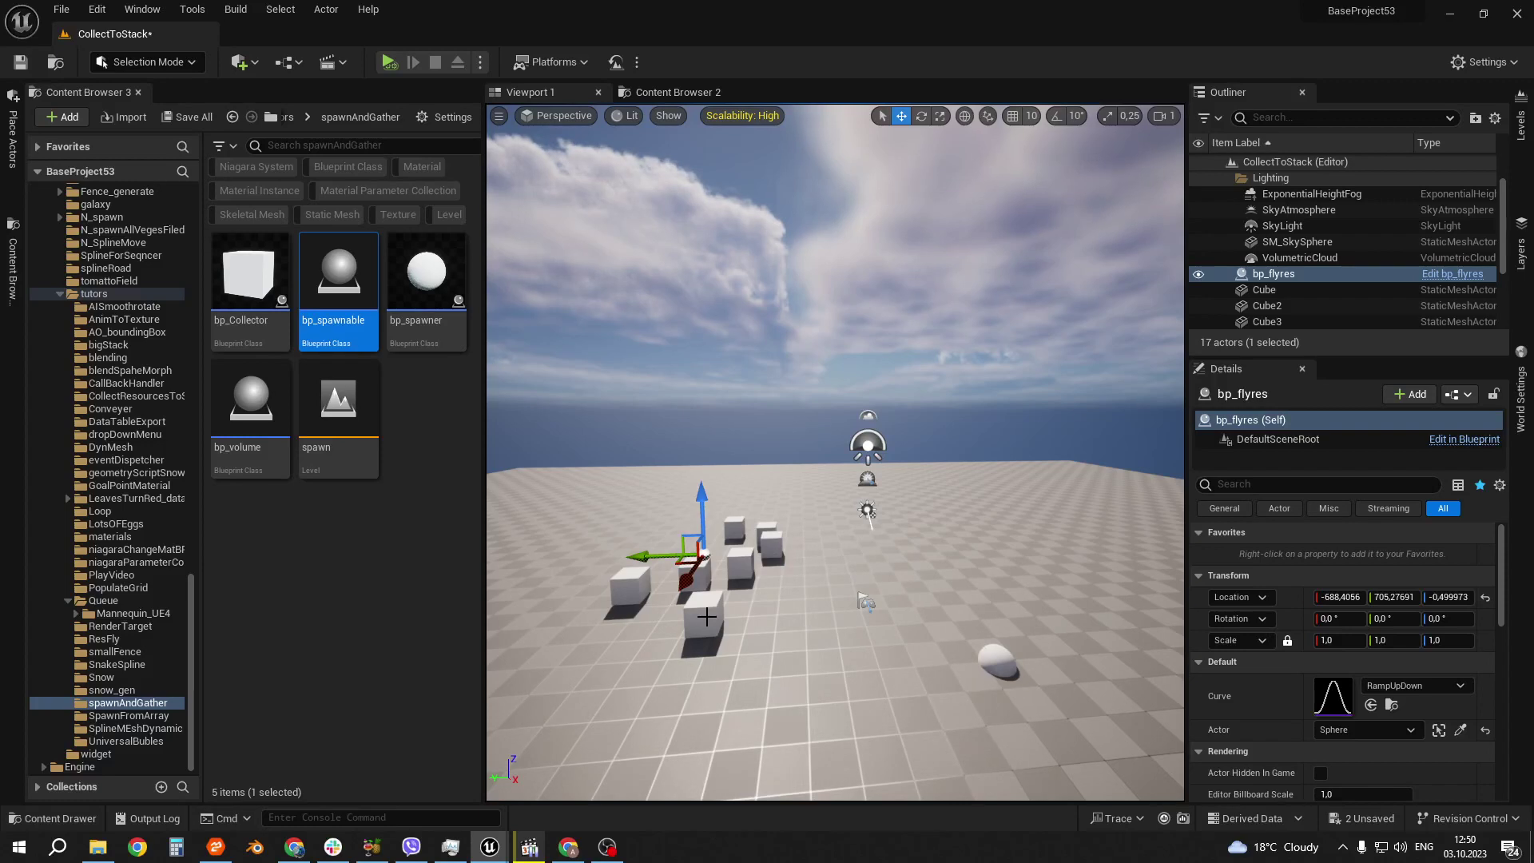
Step: Run the level simulation twice to watch the cubes, stopping it each time
click(390, 64)
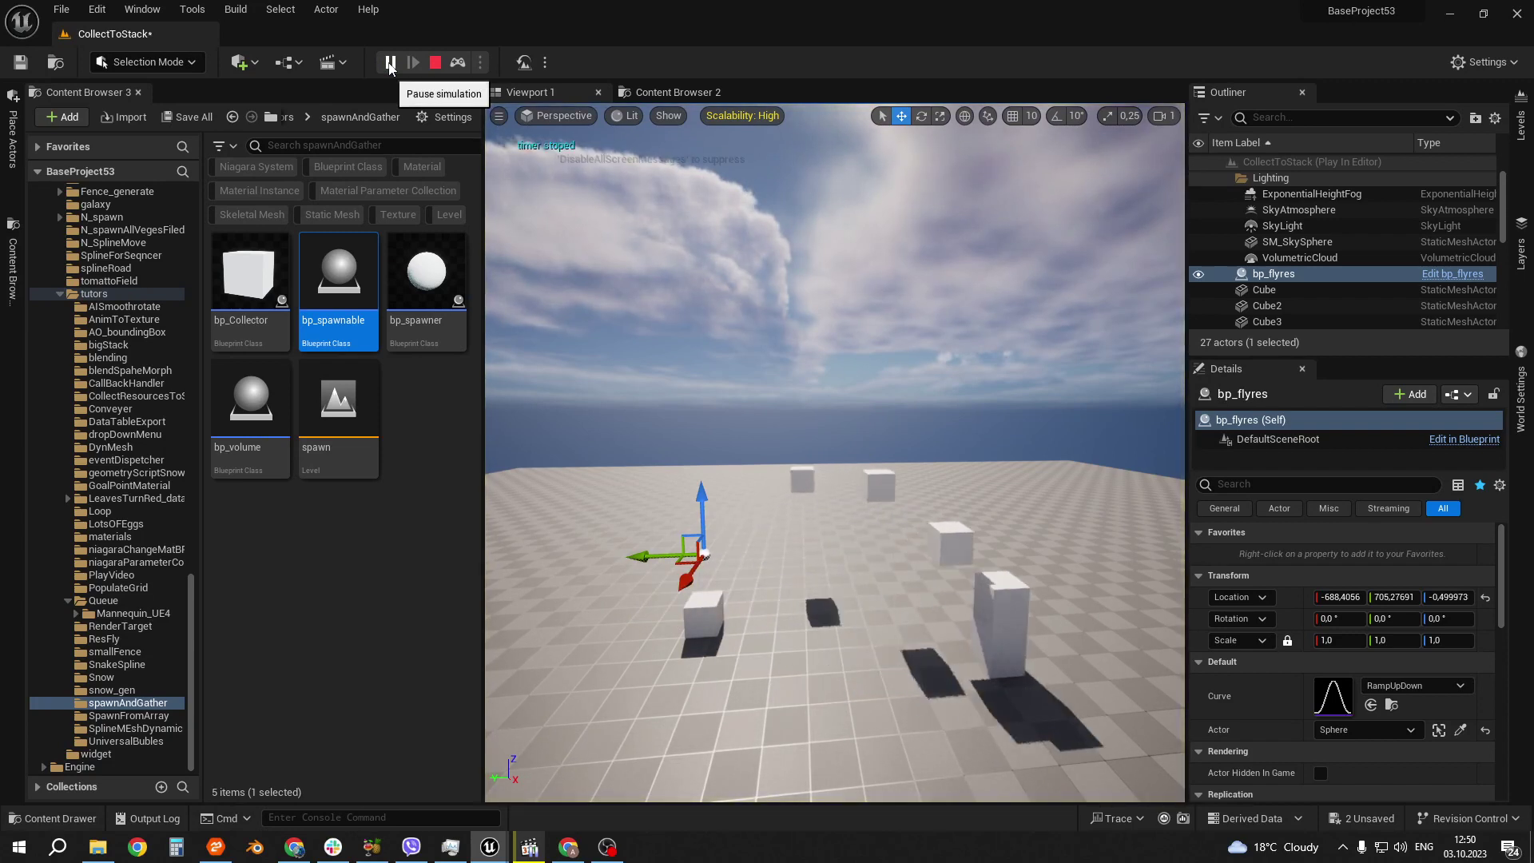
click(389, 64)
key(Escape)
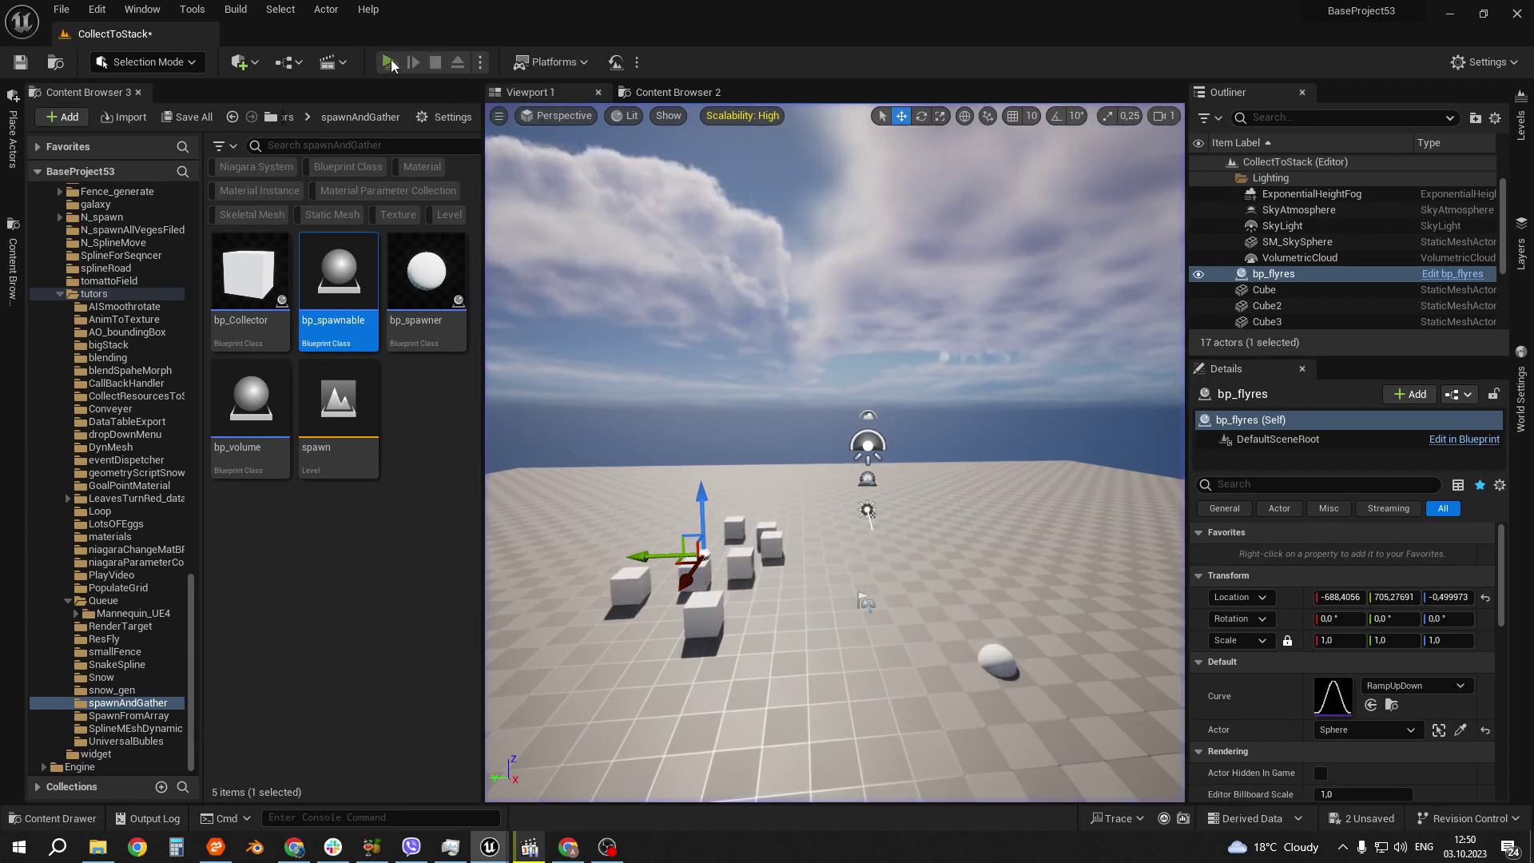
click(390, 63)
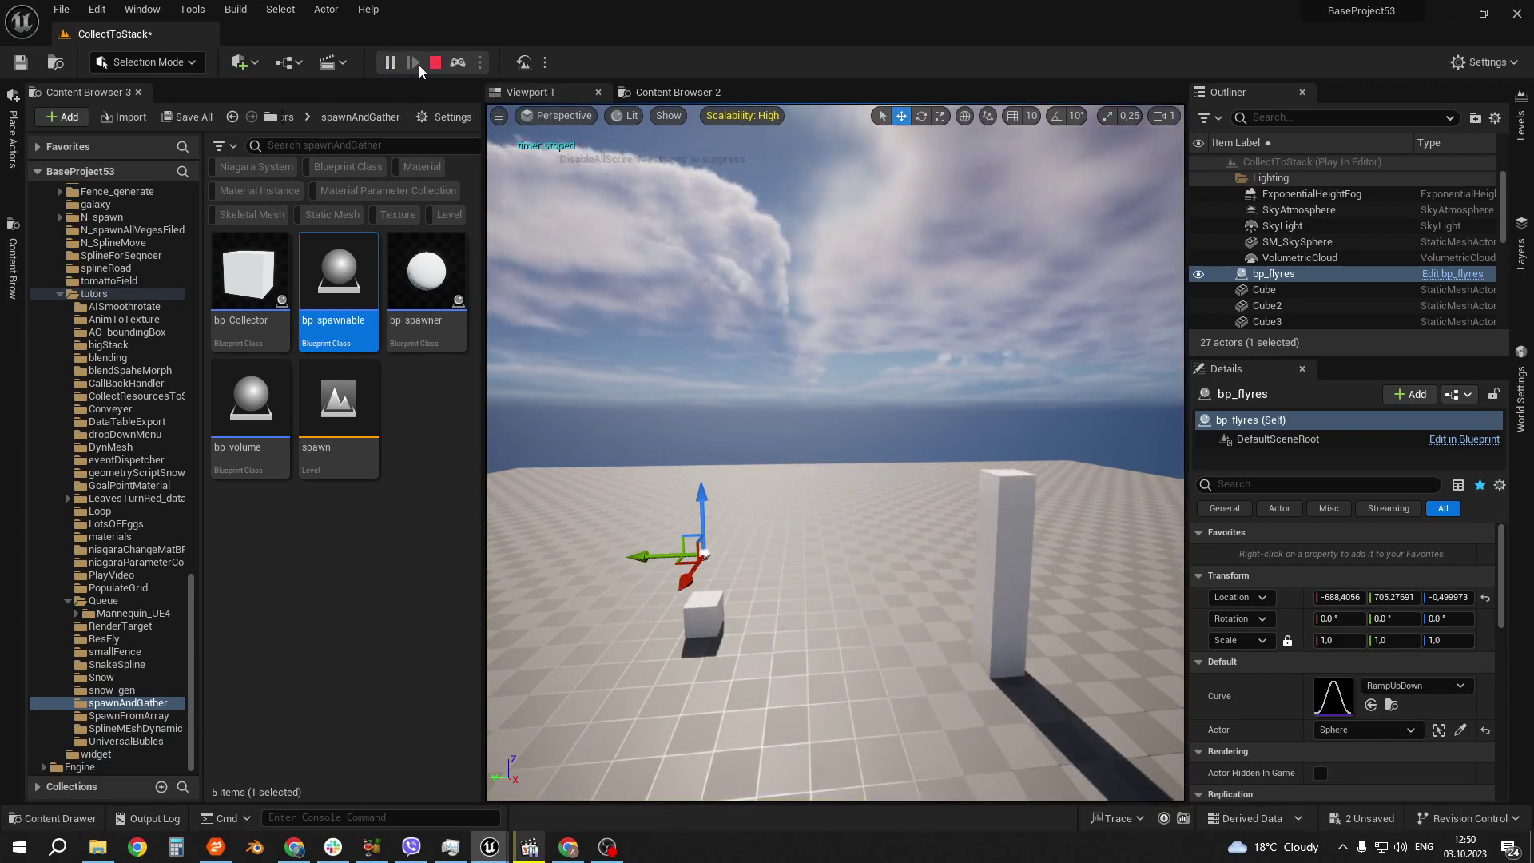
click(436, 63)
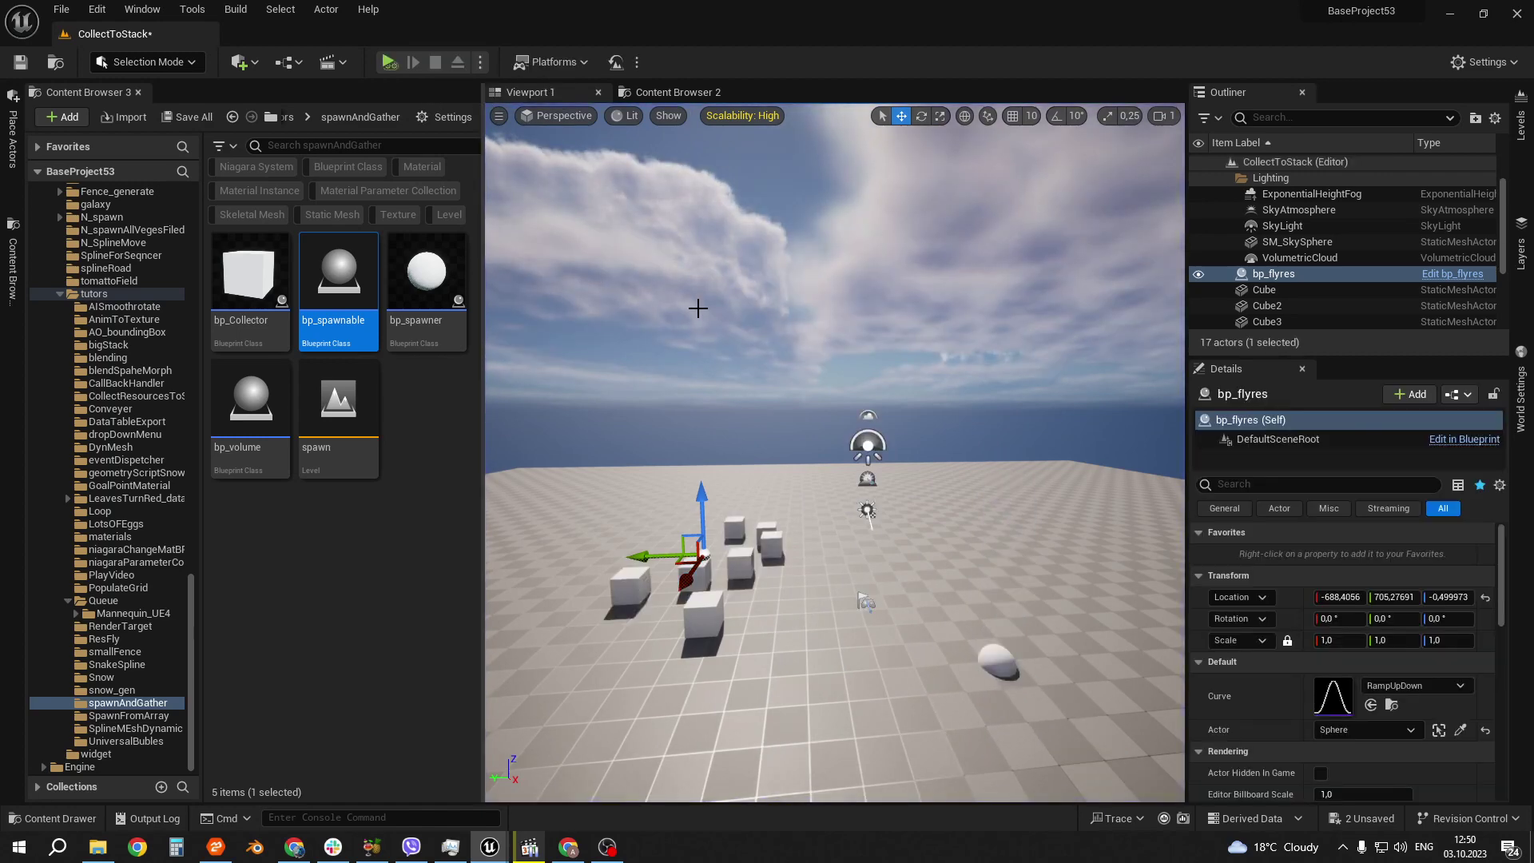
Step: Select Cube2 and Cube7 to check their 123 Tags, then switch back to bp_flyres
click(690, 604)
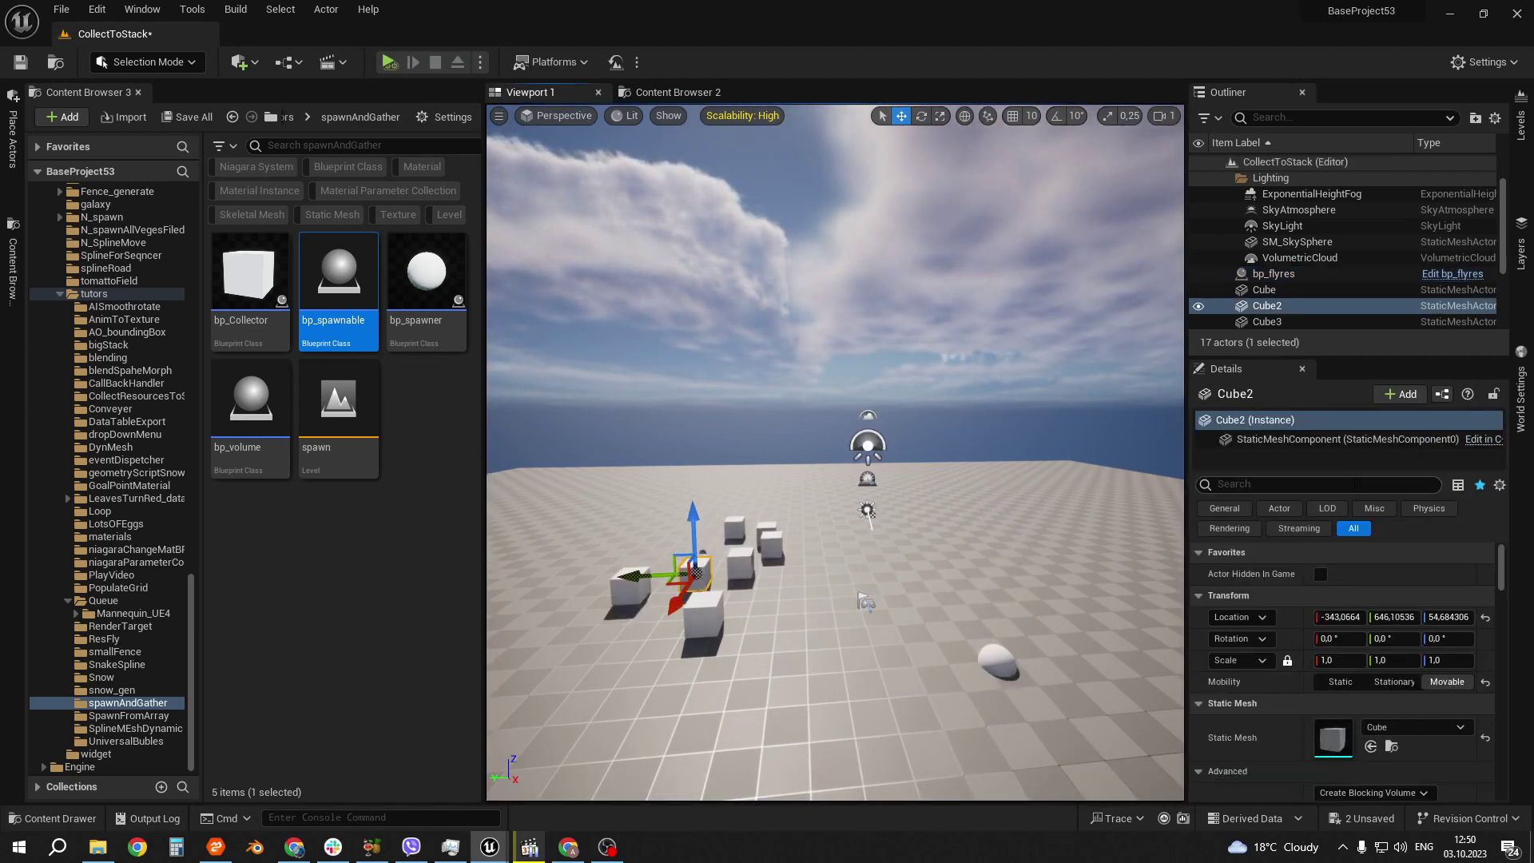
text(tag)
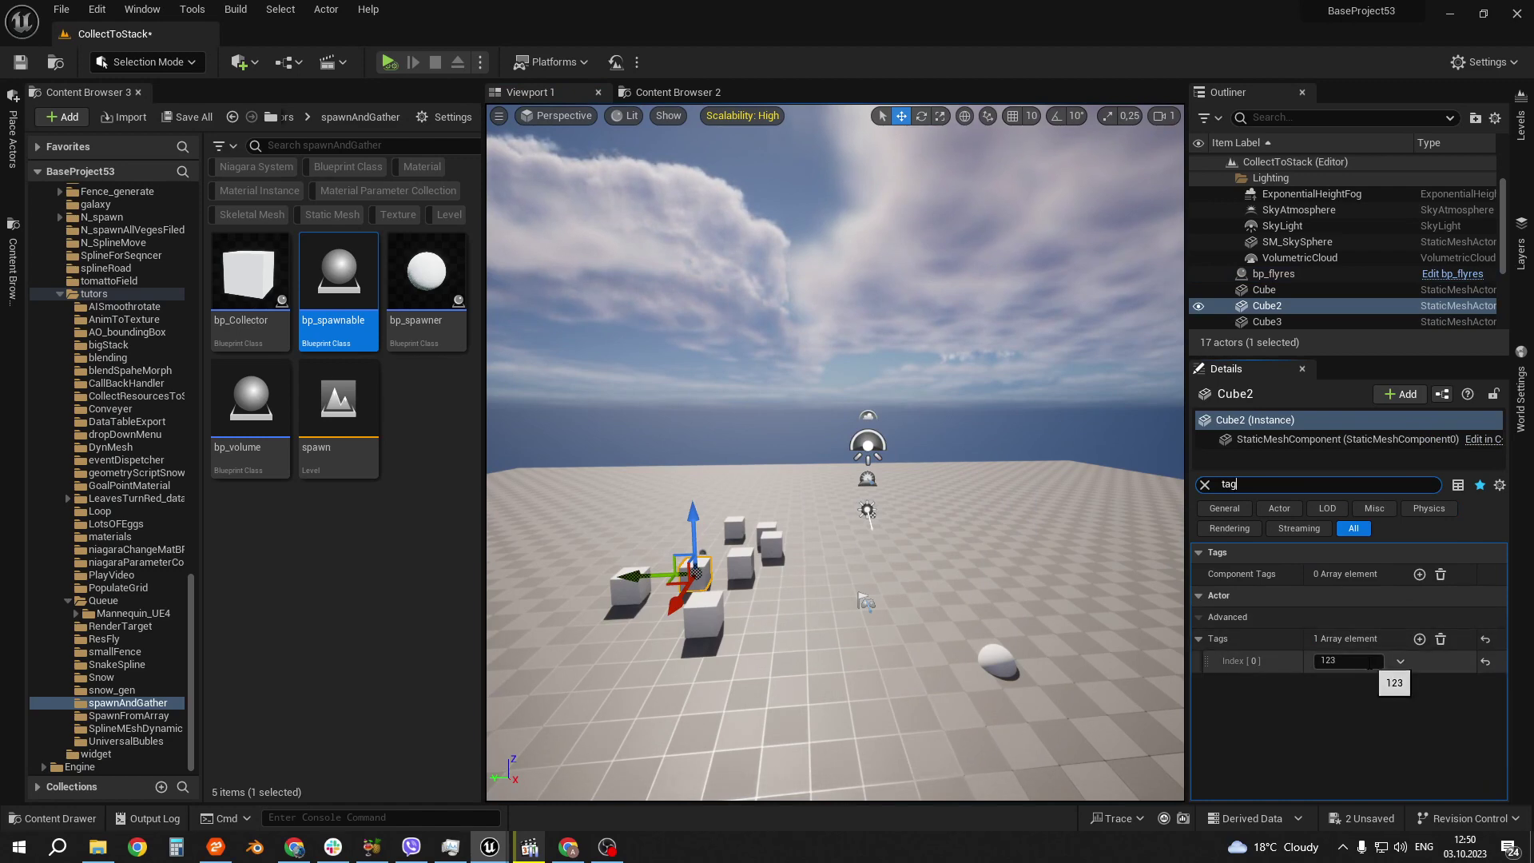
click(713, 607)
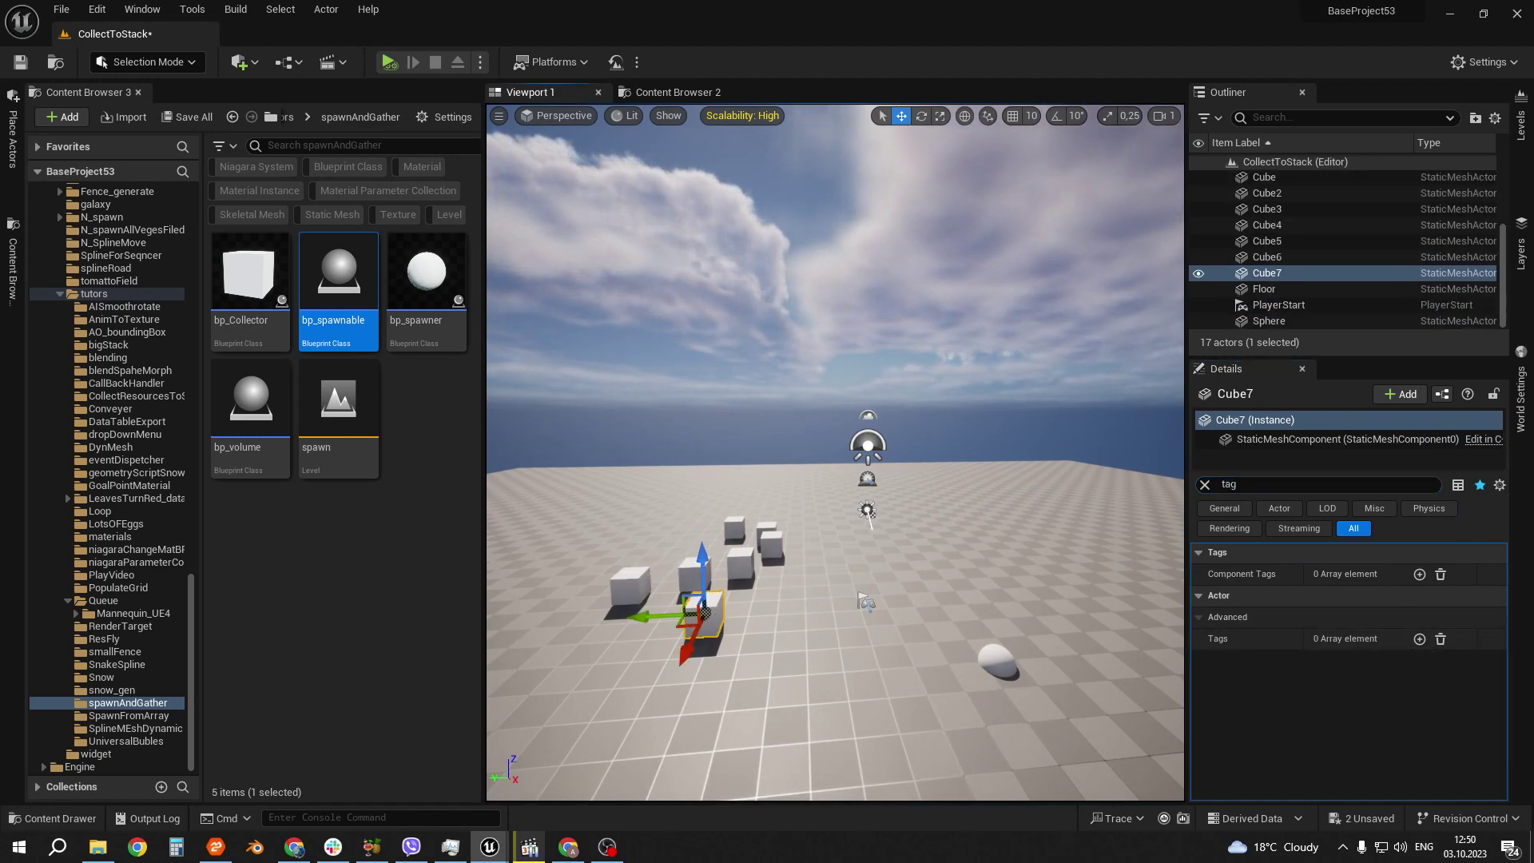
key(alt+Tab)
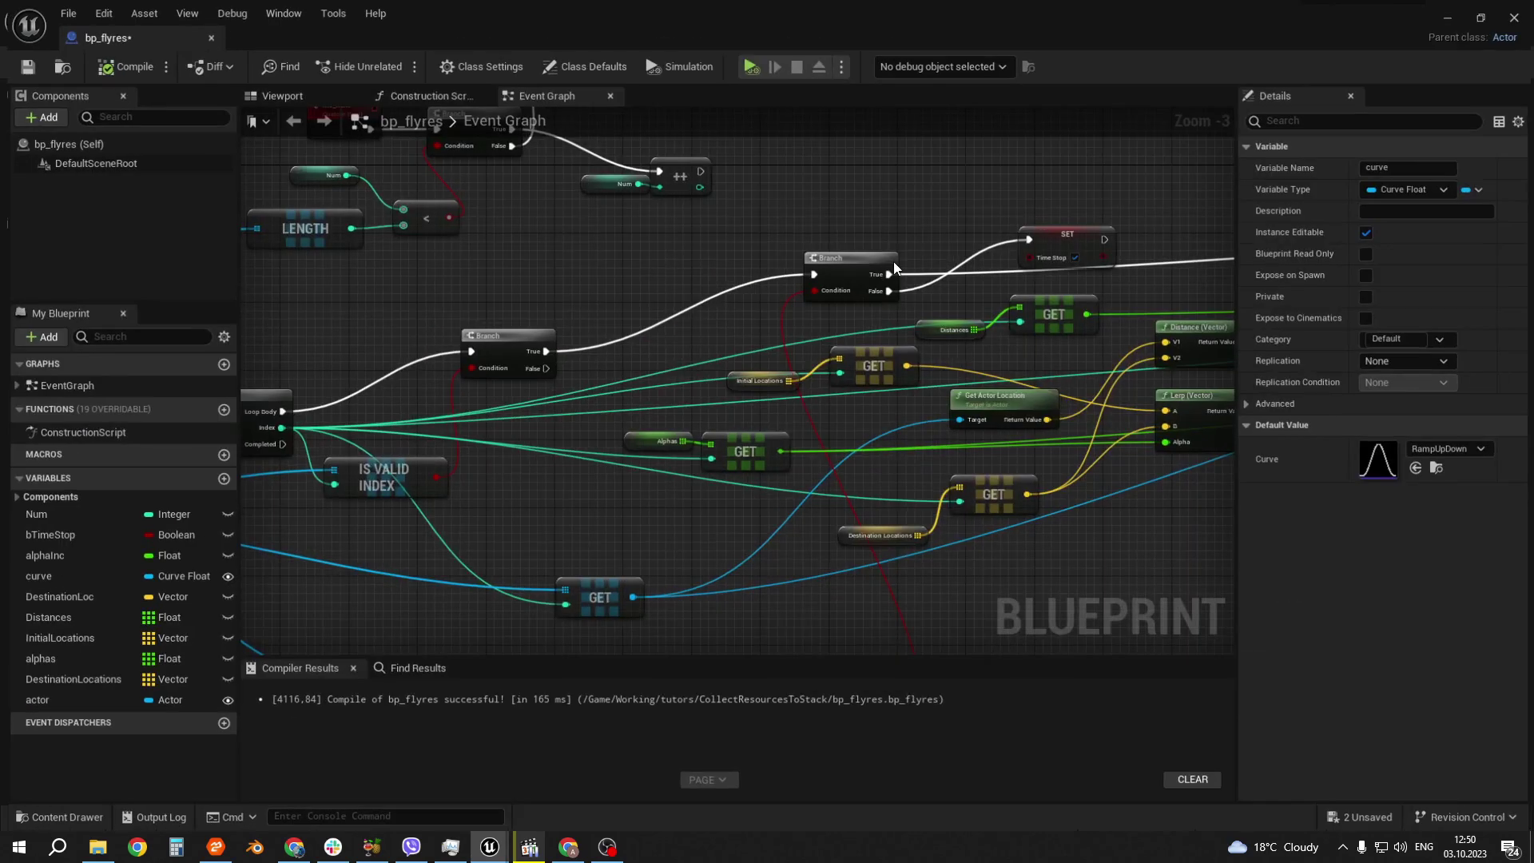
Step: Zoom out and pan across the bp_flyres Event Graph, then minimize the Blueprint editor
scroll(885, 337, down, 2)
mouse_move(885, 337)
right_down()
mouse_move(956, 441)
mouse_move(616, 400)
right_up()
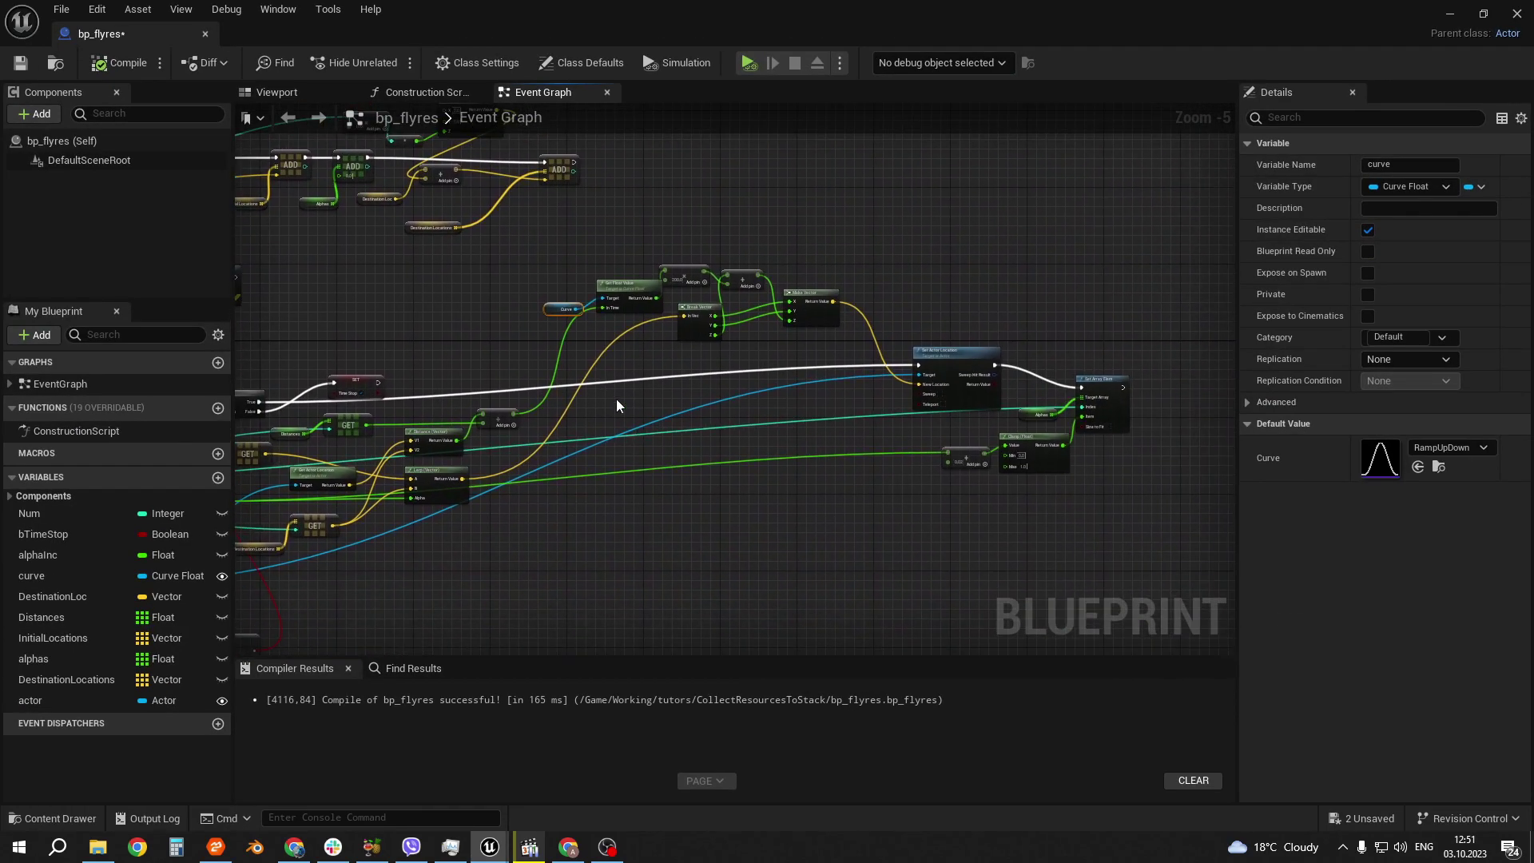
mouse_move(502, 363)
right_down()
mouse_move(1116, 261)
mouse_move(1199, 342)
right_up()
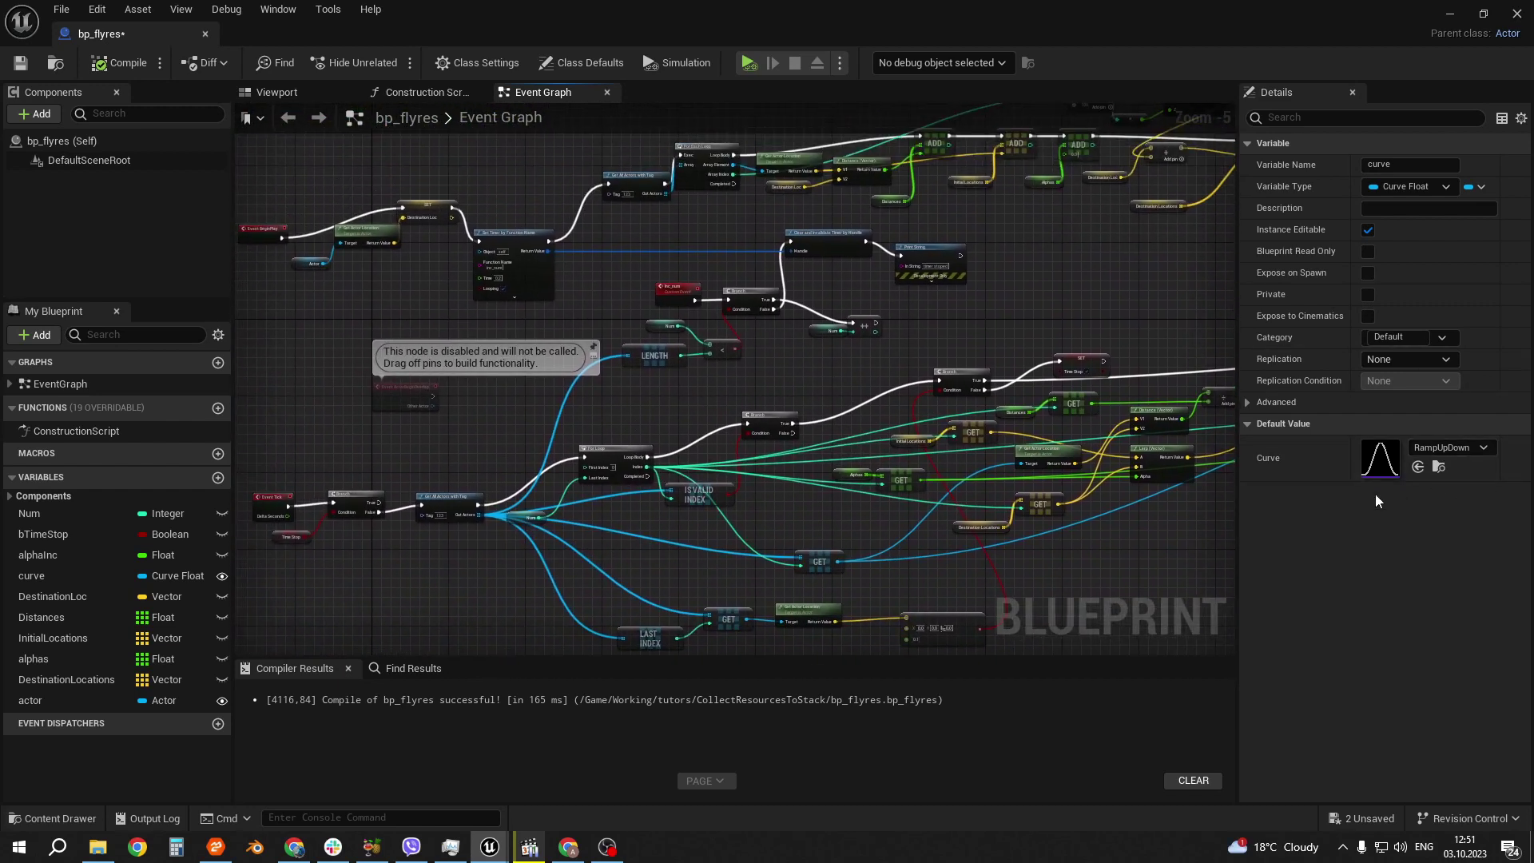
click(1450, 13)
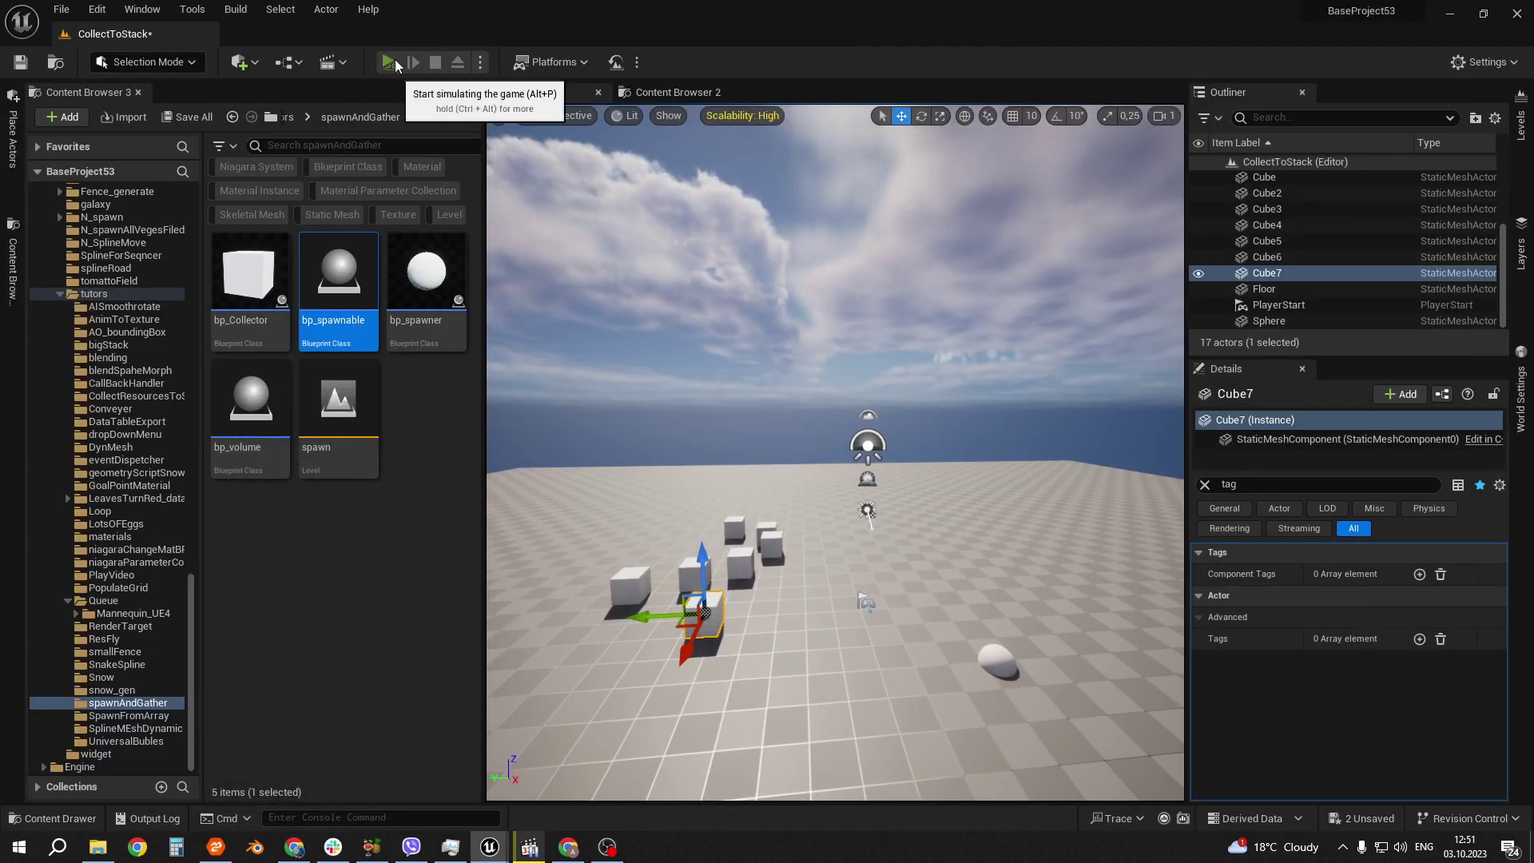
Step: Simulate the level twice so the cubes stack, stop it, and switch back to bp_flyres
click(394, 59)
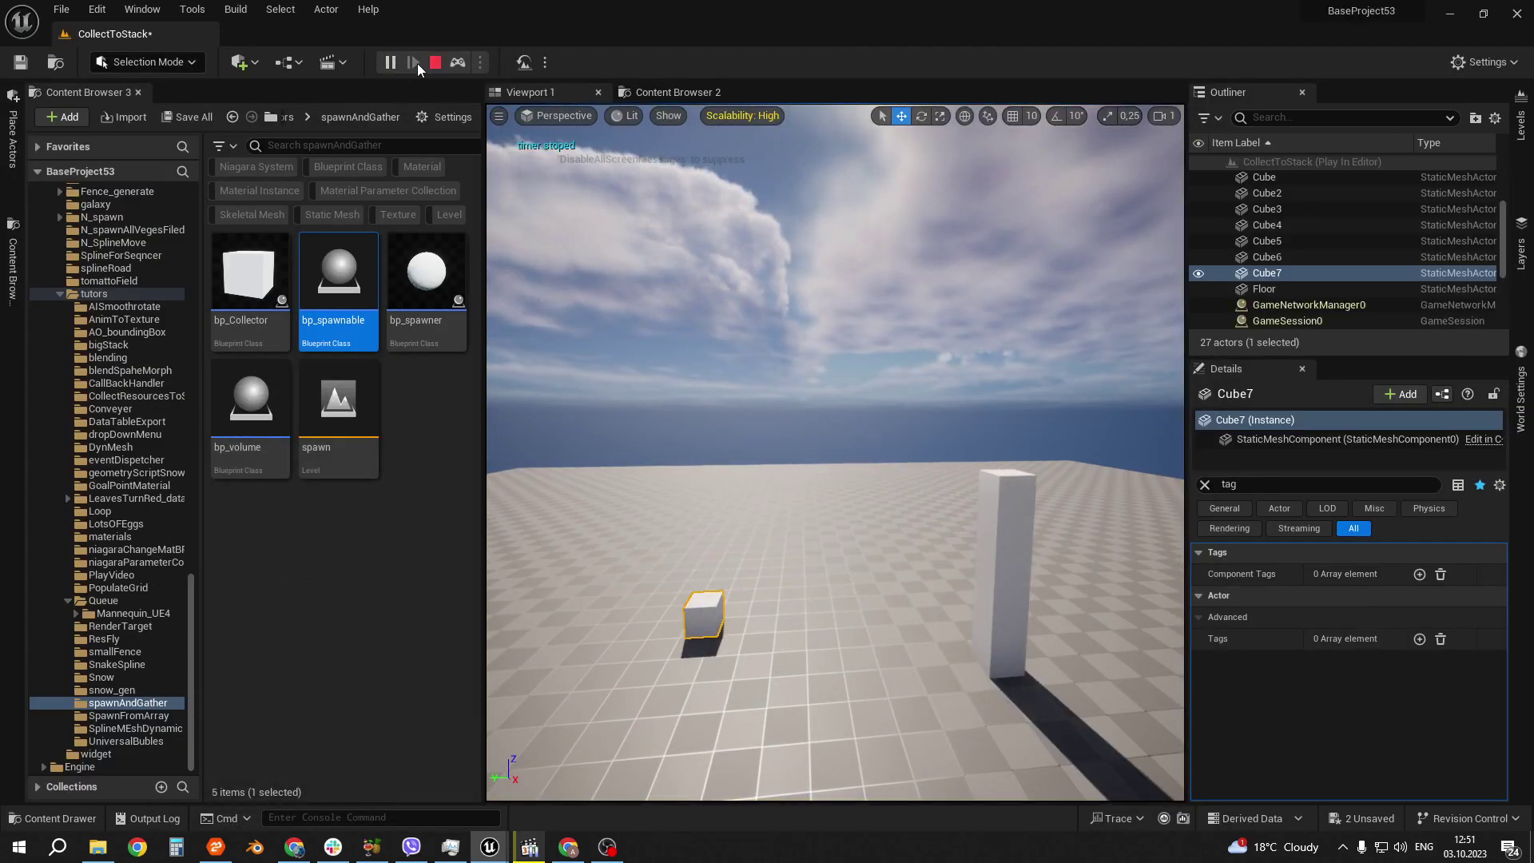
key(Escape)
click(387, 62)
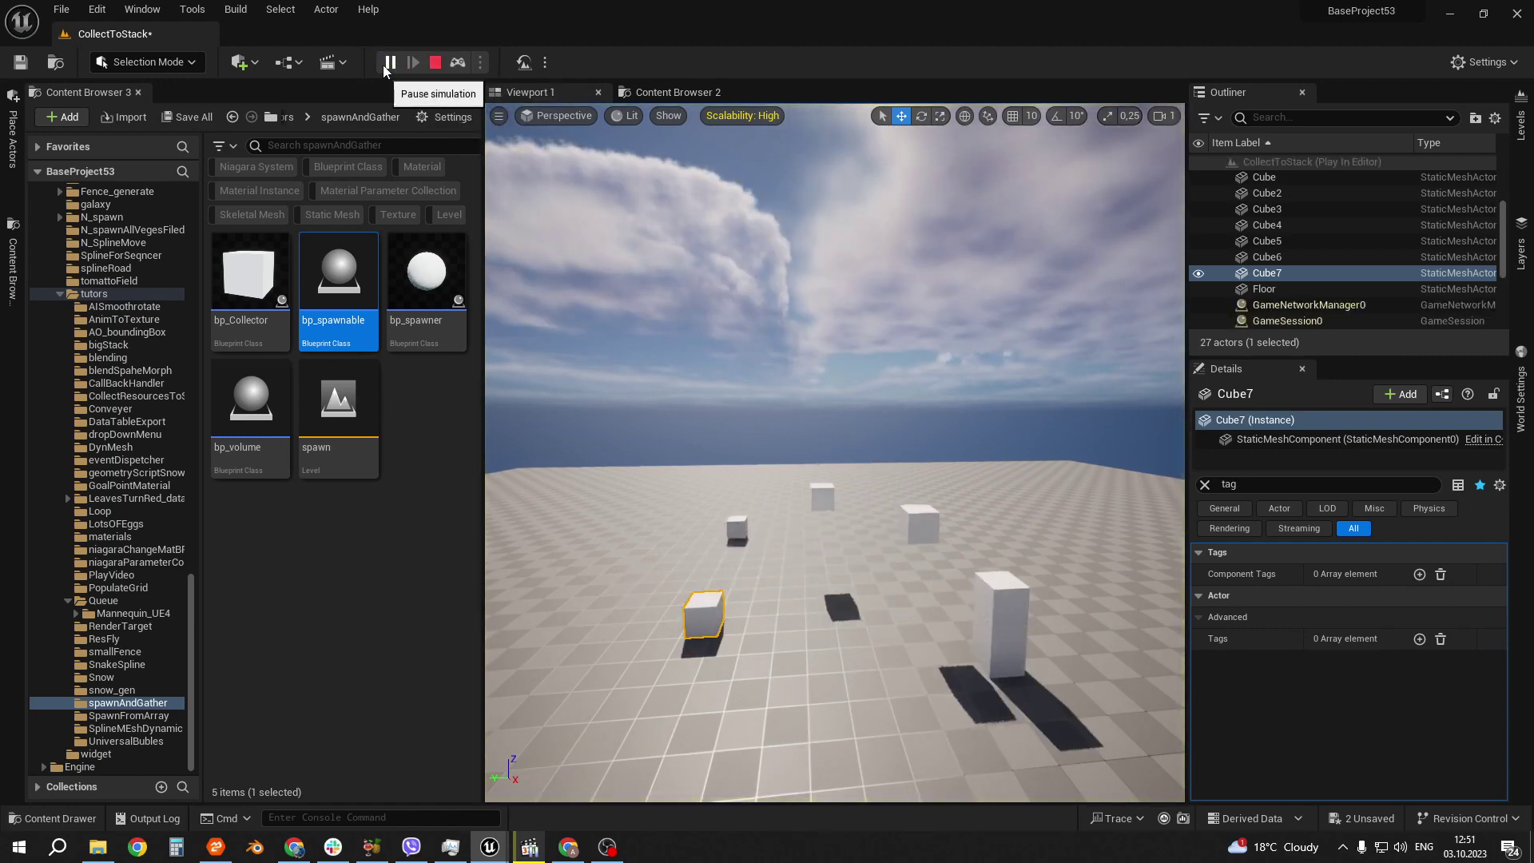
click(435, 64)
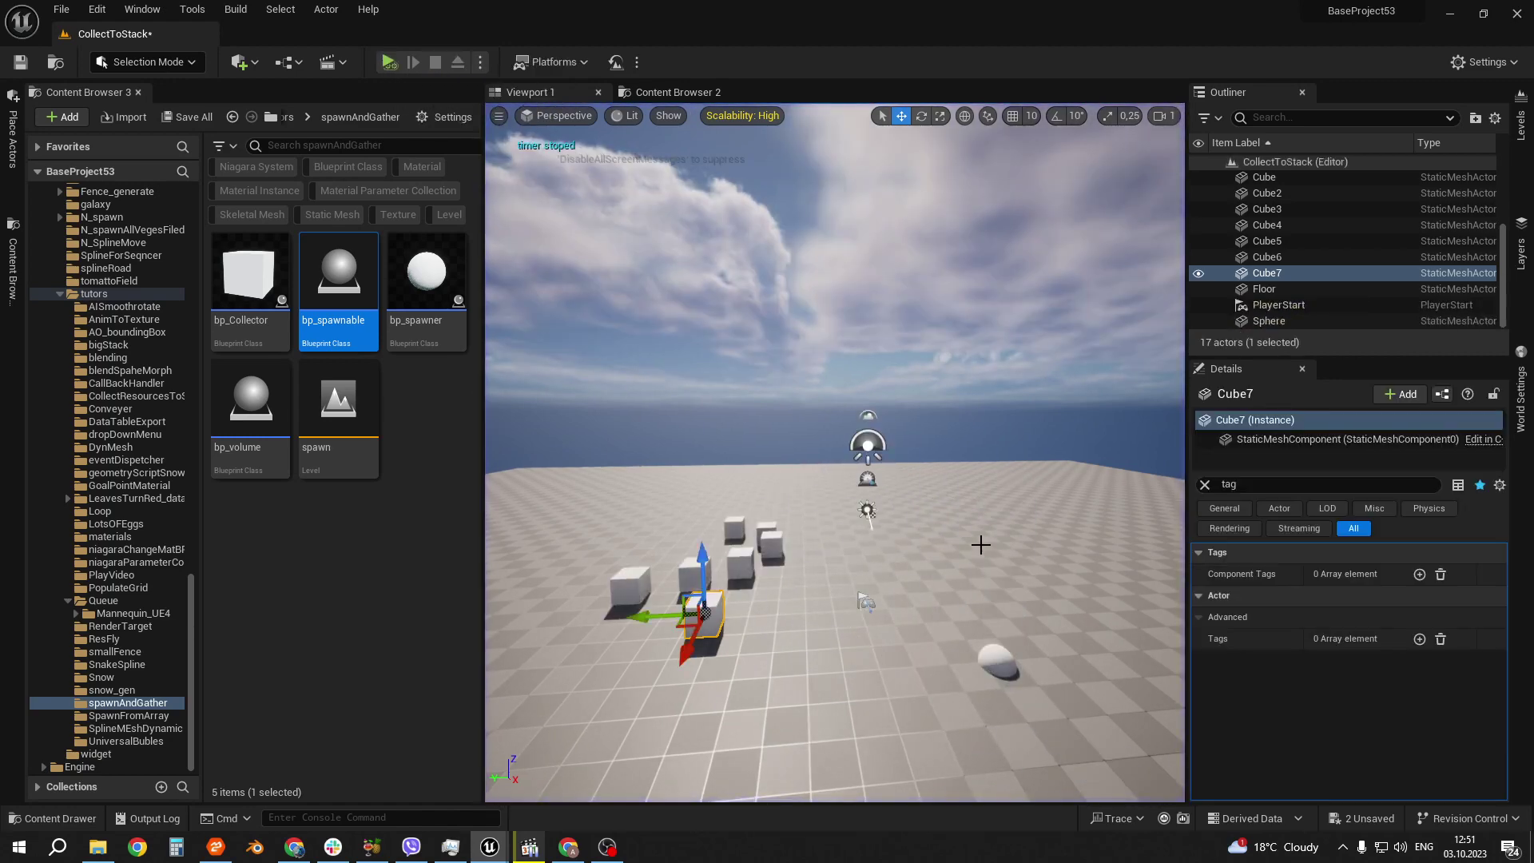
key(alt+Tab)
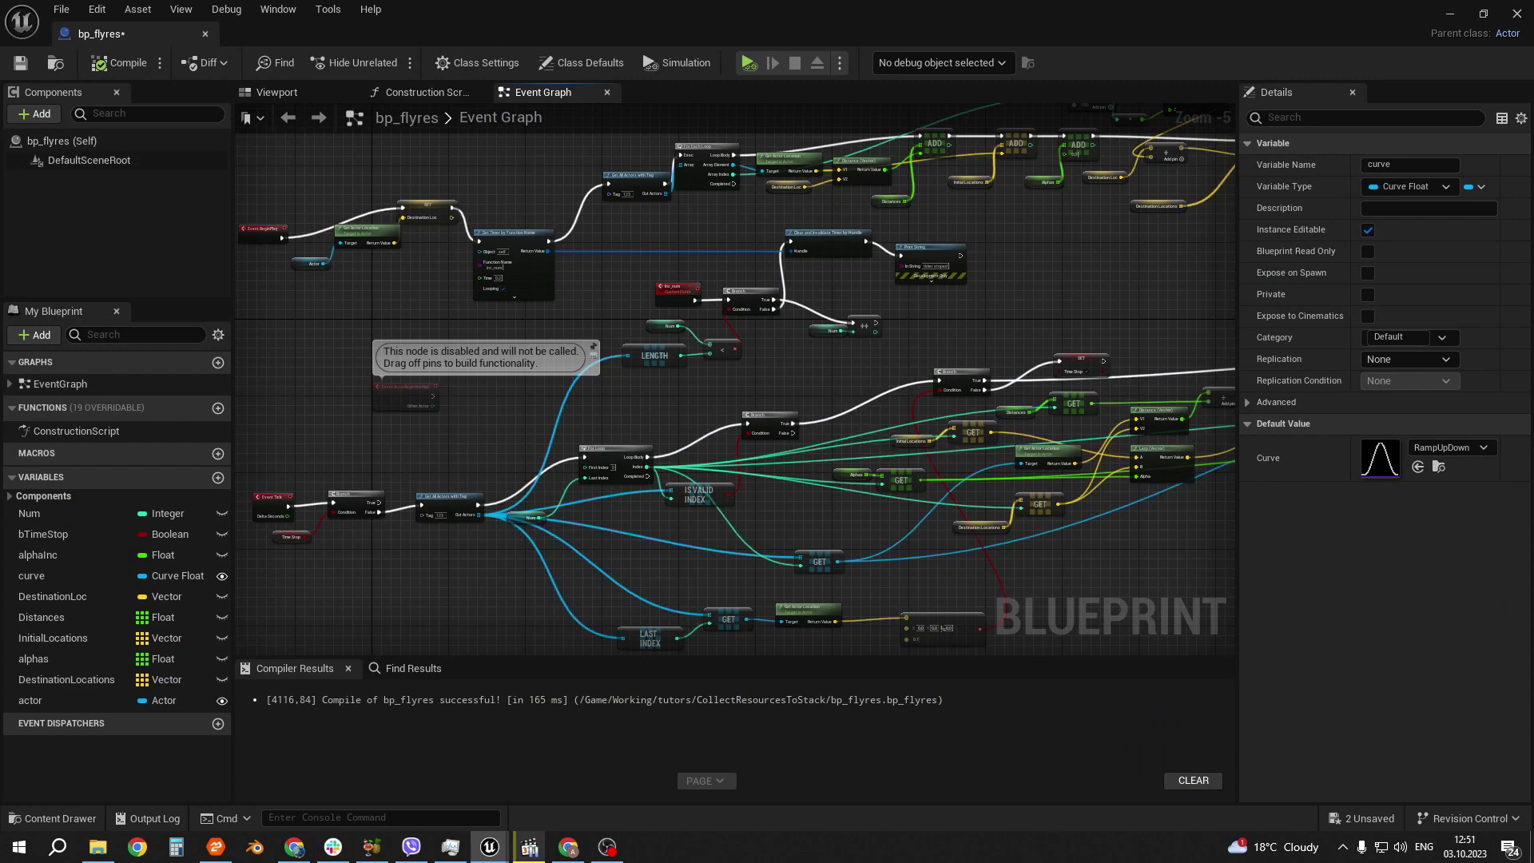
Step: Navigate the Event Graph to the For Each Loop, SET, Get Actor Location and Event BeginPlay nodes
right_drag(772, 269, 237, 341)
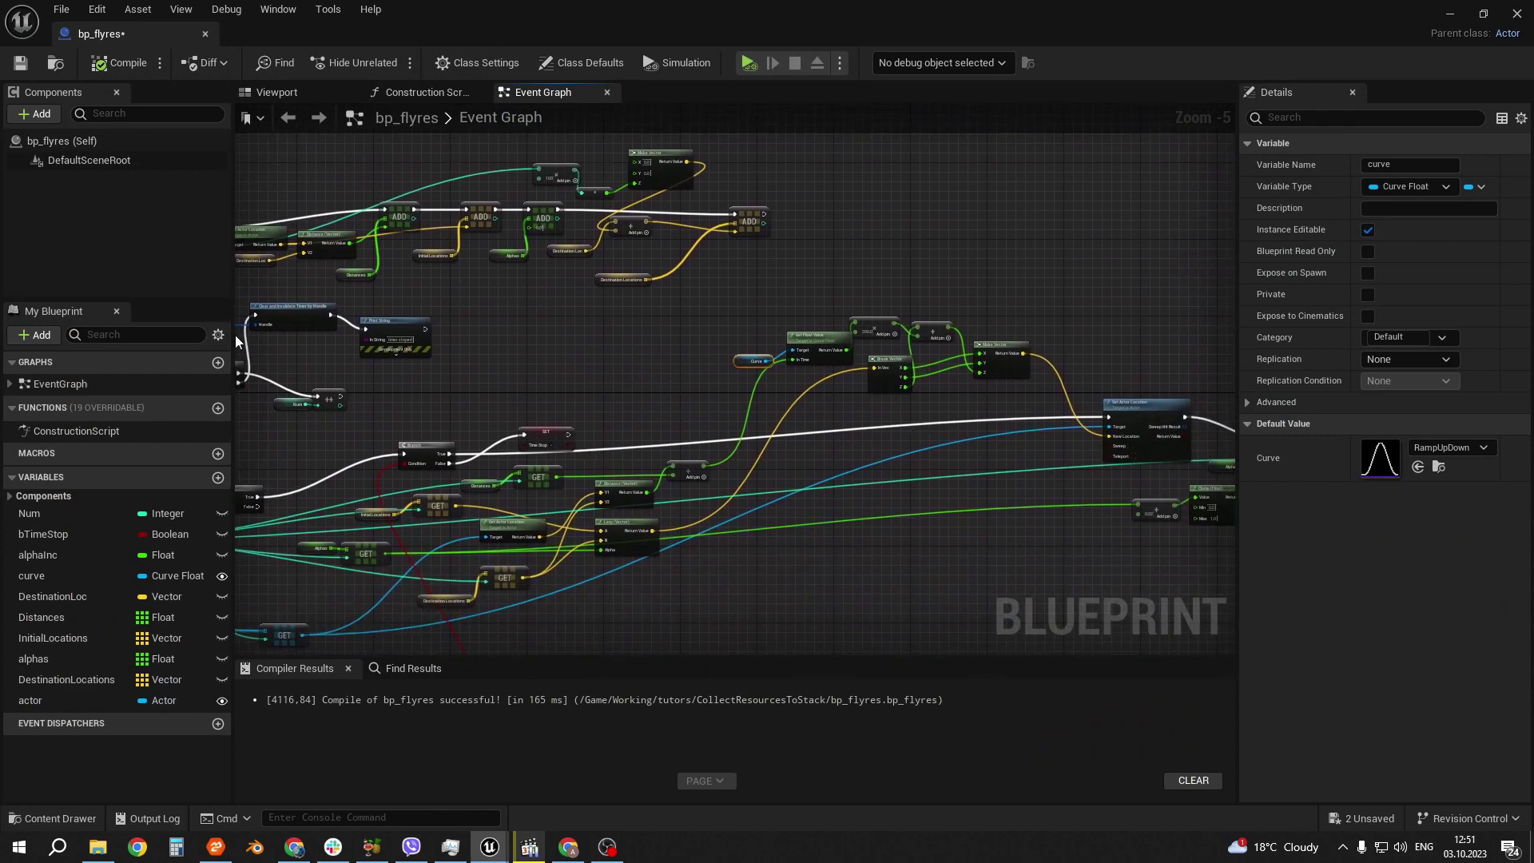
mouse_move(1061, 613)
right_down()
mouse_move(1005, 541)
mouse_move(967, 745)
right_up()
scroll(702, 240, up, 5)
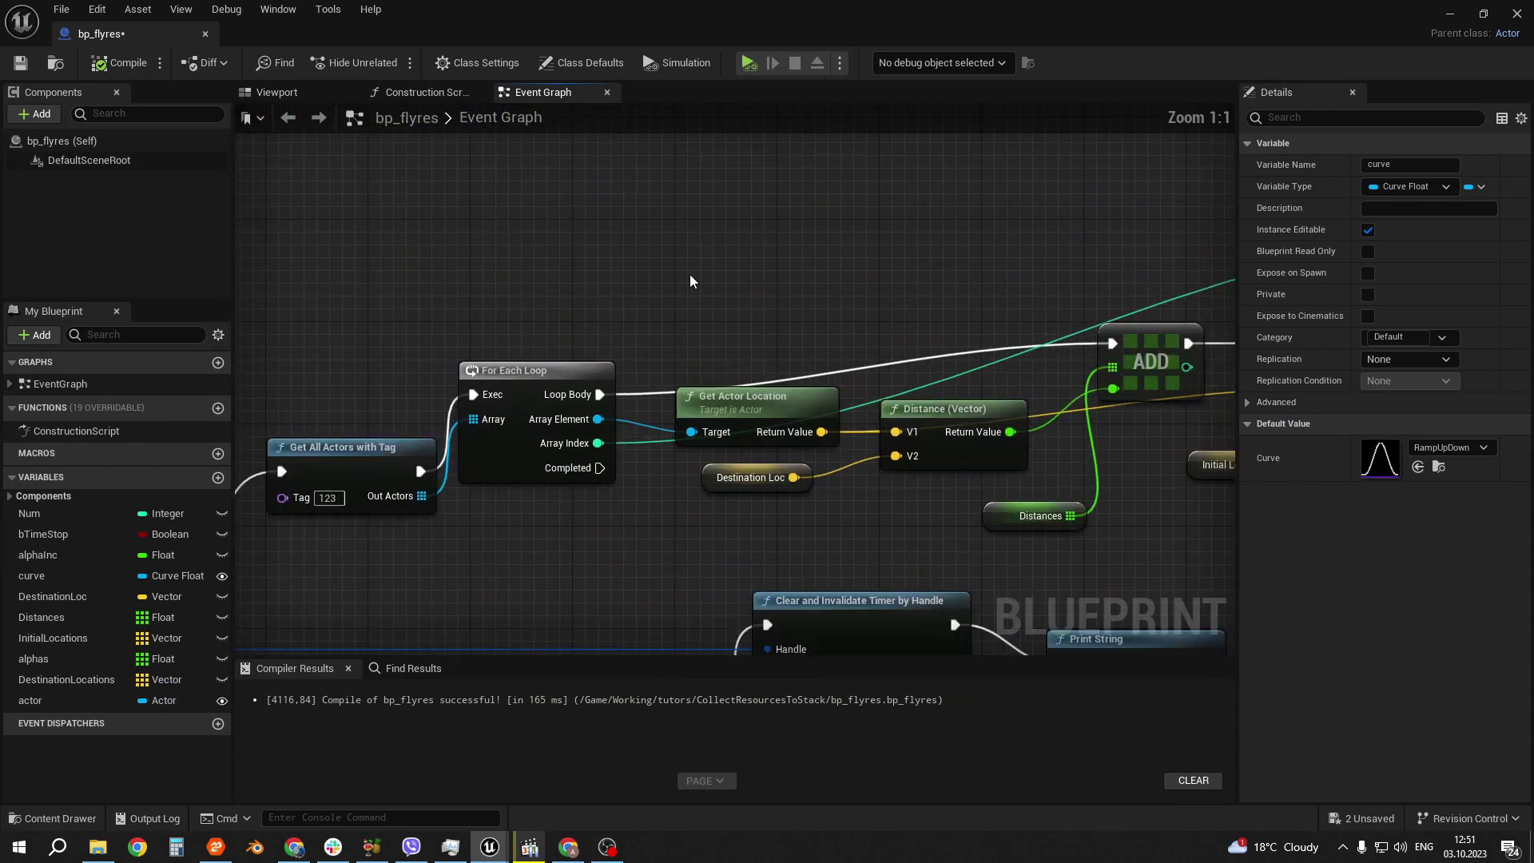
right_drag(610, 345, 930, 234)
right_drag(421, 447, 904, 320)
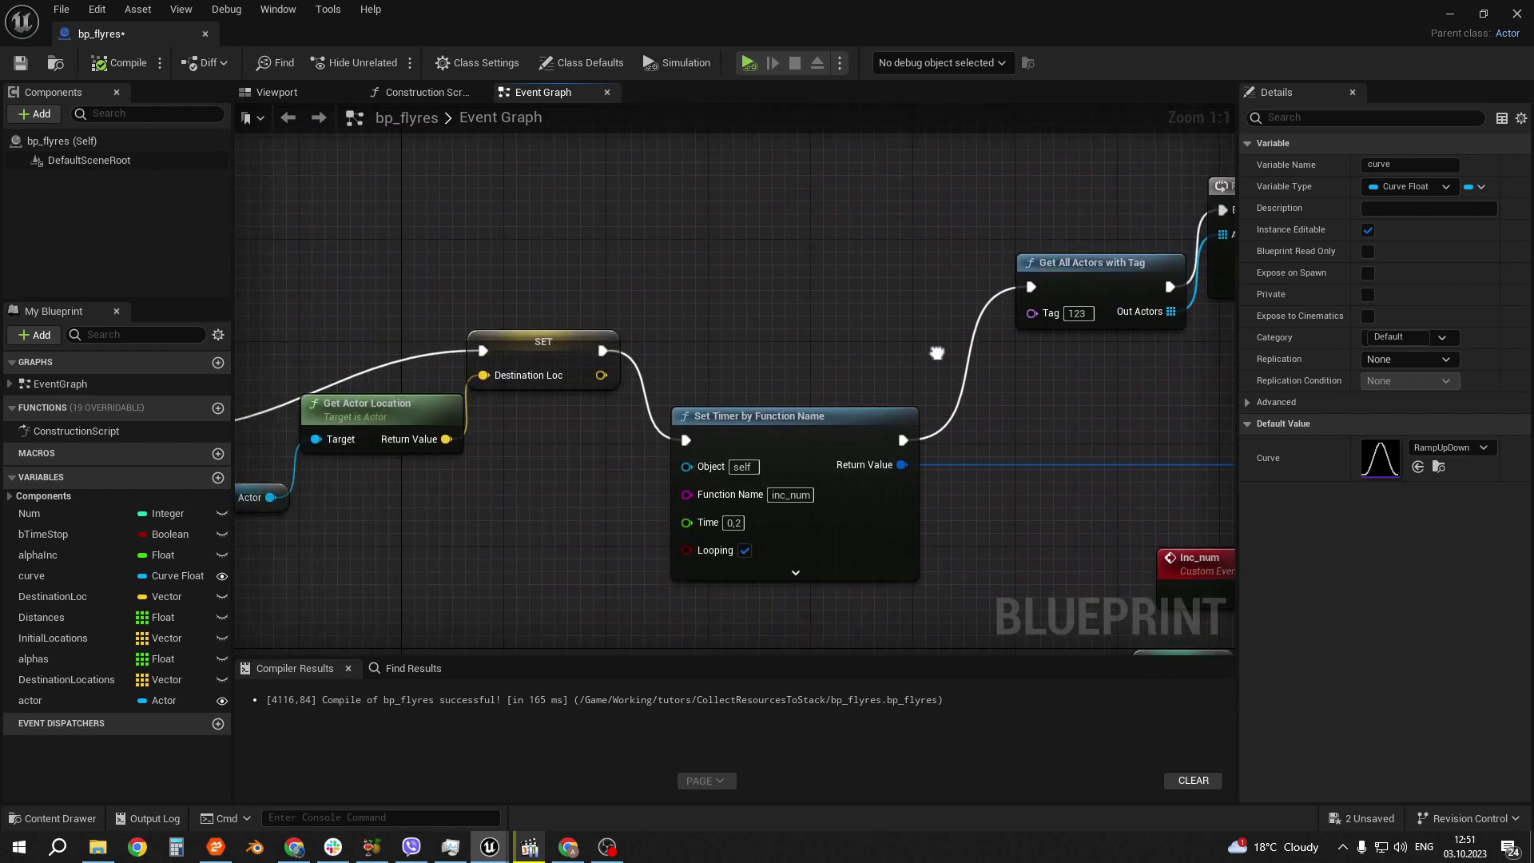
right_drag(572, 458, 807, 434)
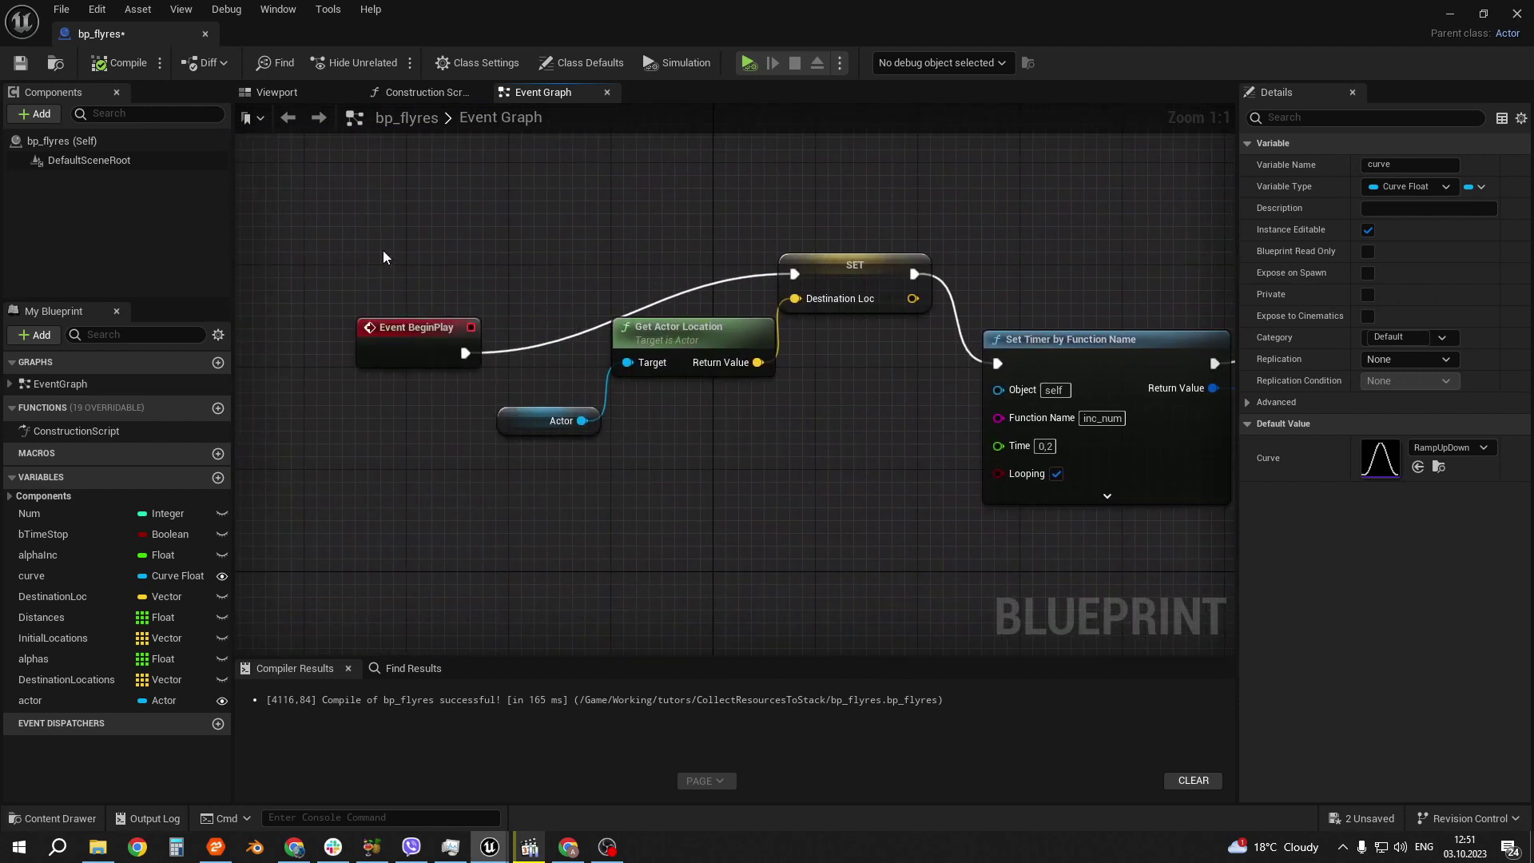
right_drag(773, 492, 724, 477)
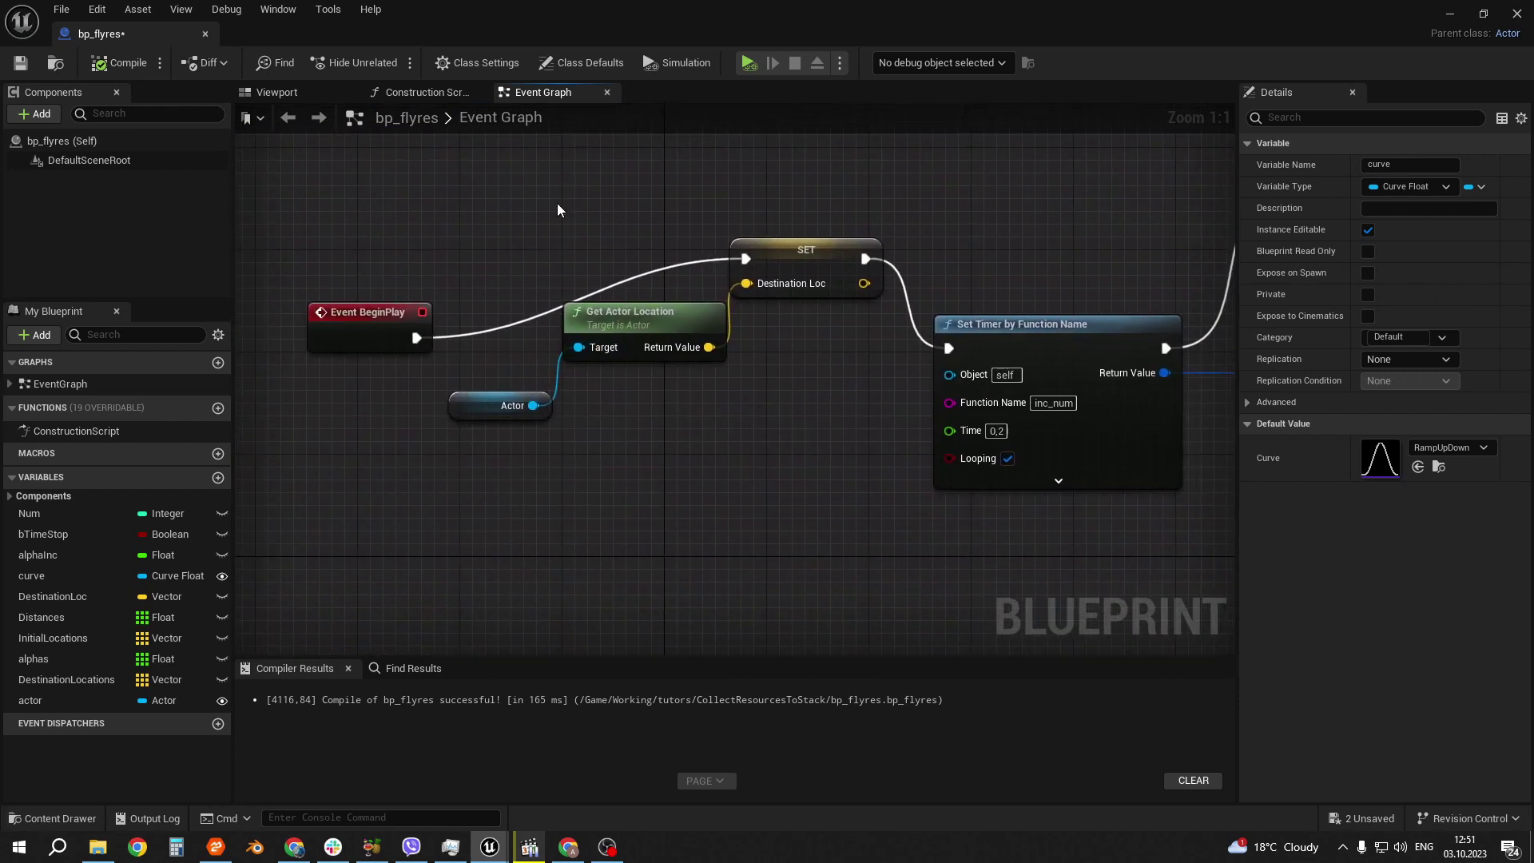
Step: Select the Actor variable node feeding the SET node and inspect its settings in Details
drag(487, 206, 858, 573)
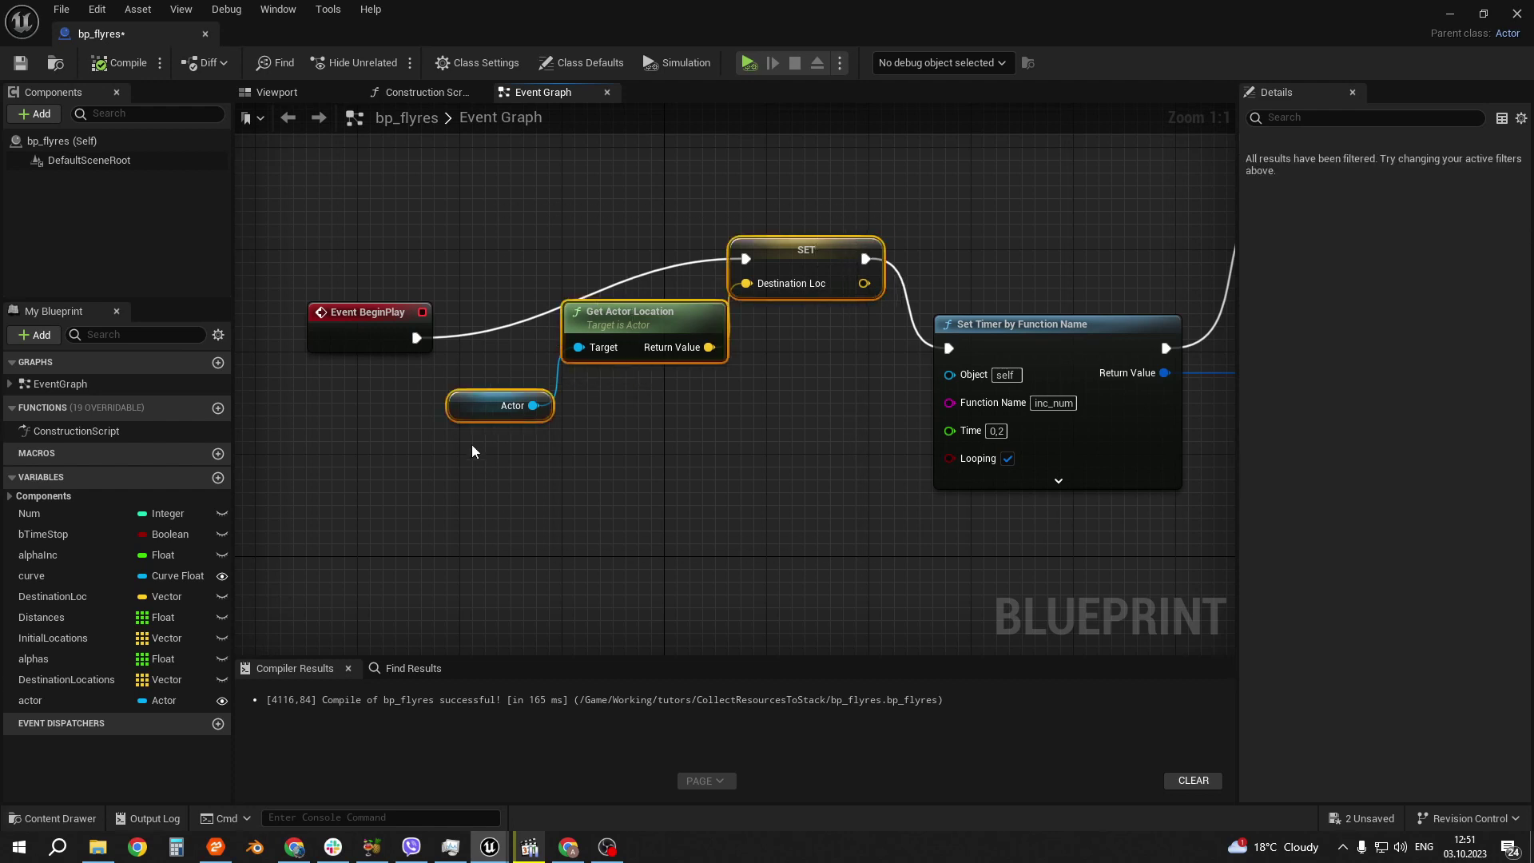
click(492, 406)
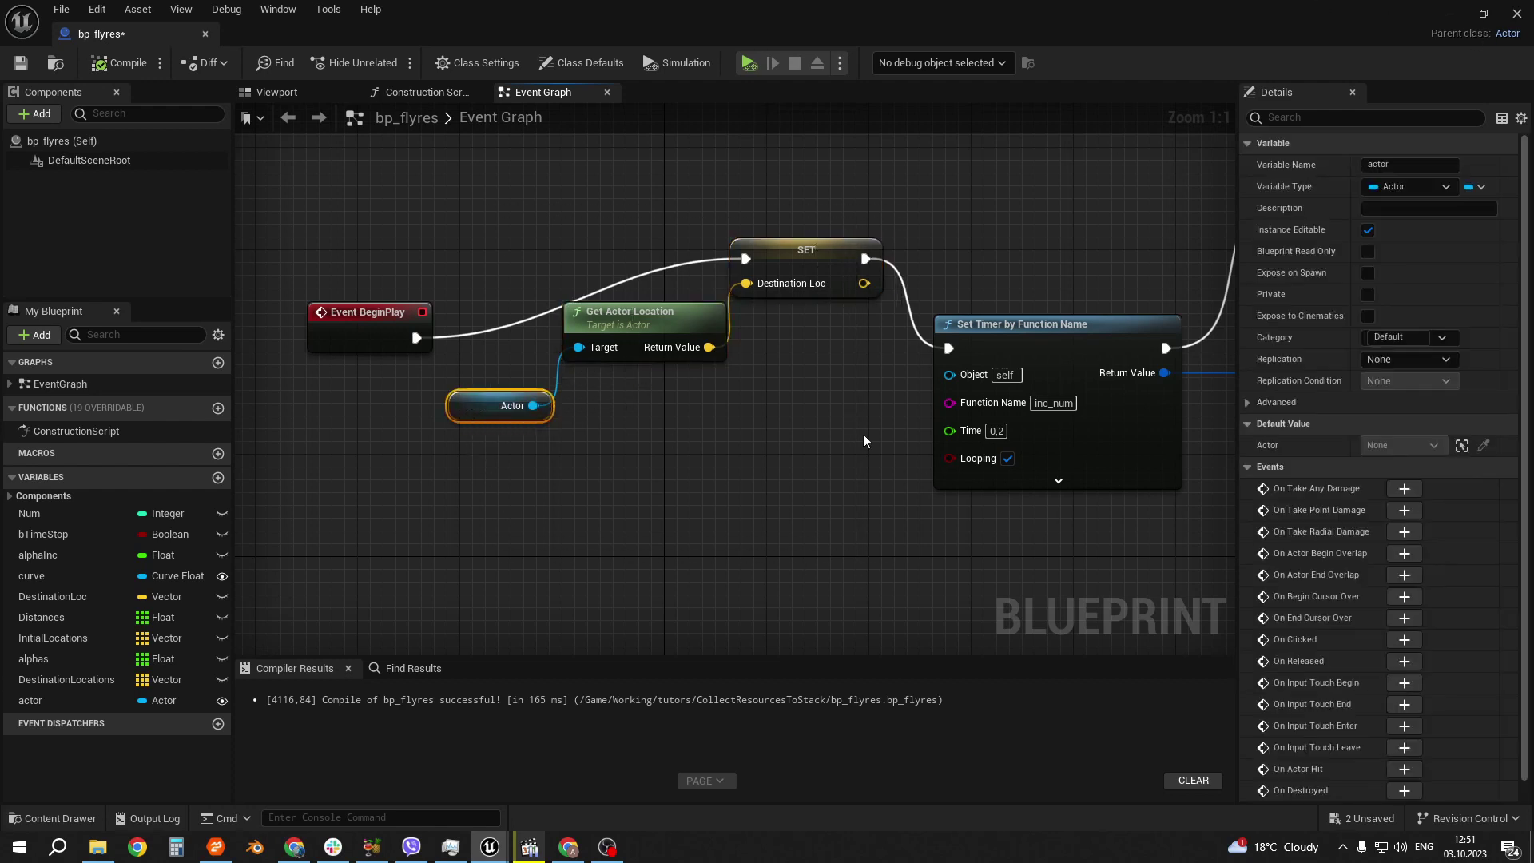
click(54, 708)
scroll(1417, 735, down, 5)
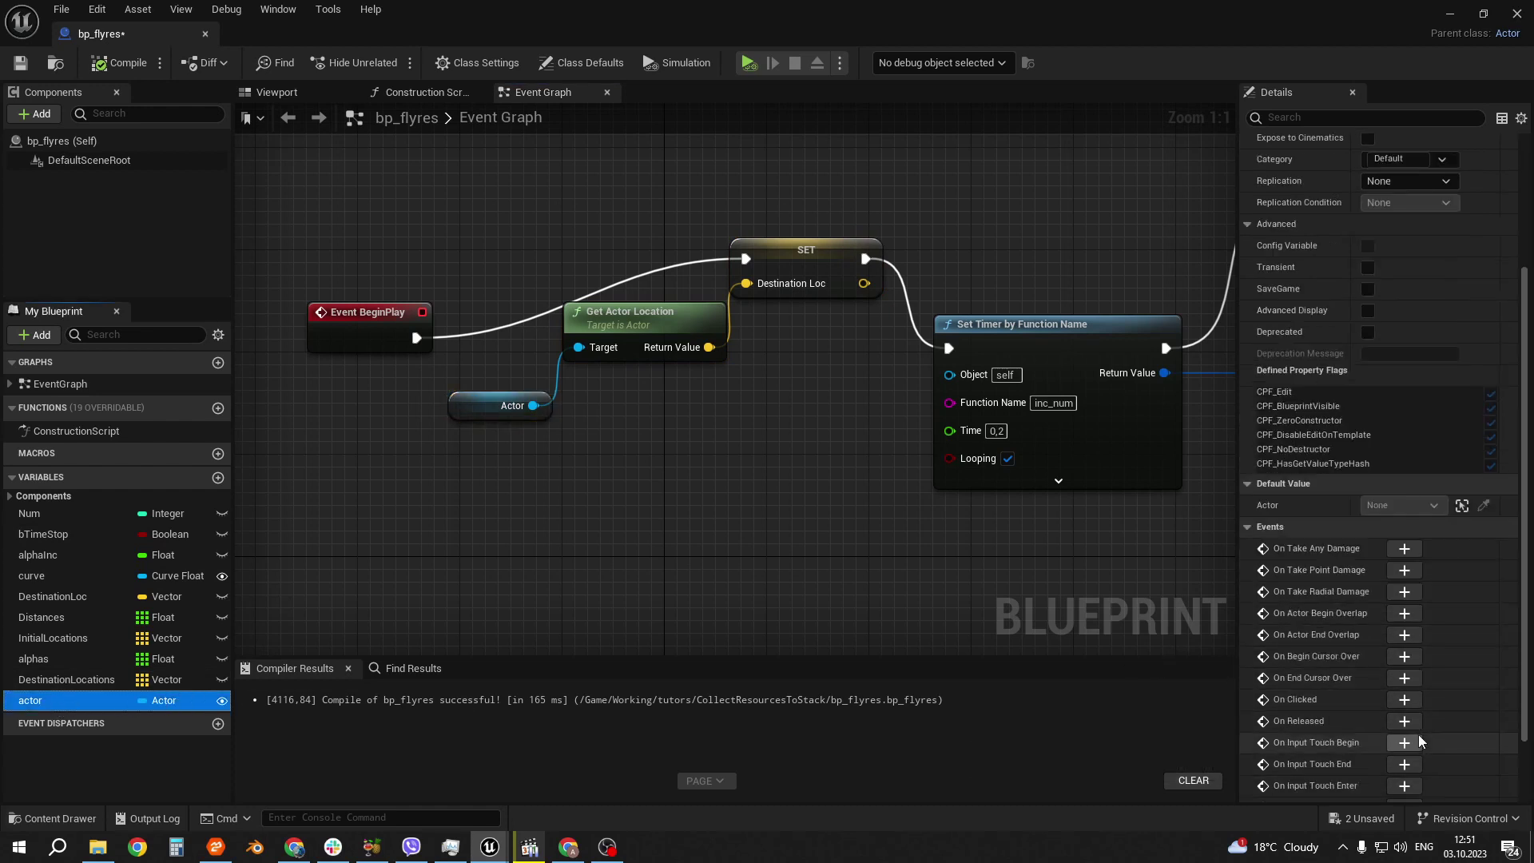
scroll(1418, 735, up, 2)
scroll(1421, 289, up, 2)
Step: Back in the level, clear the tag filter and select the placed bp_flyres actor
click(1450, 11)
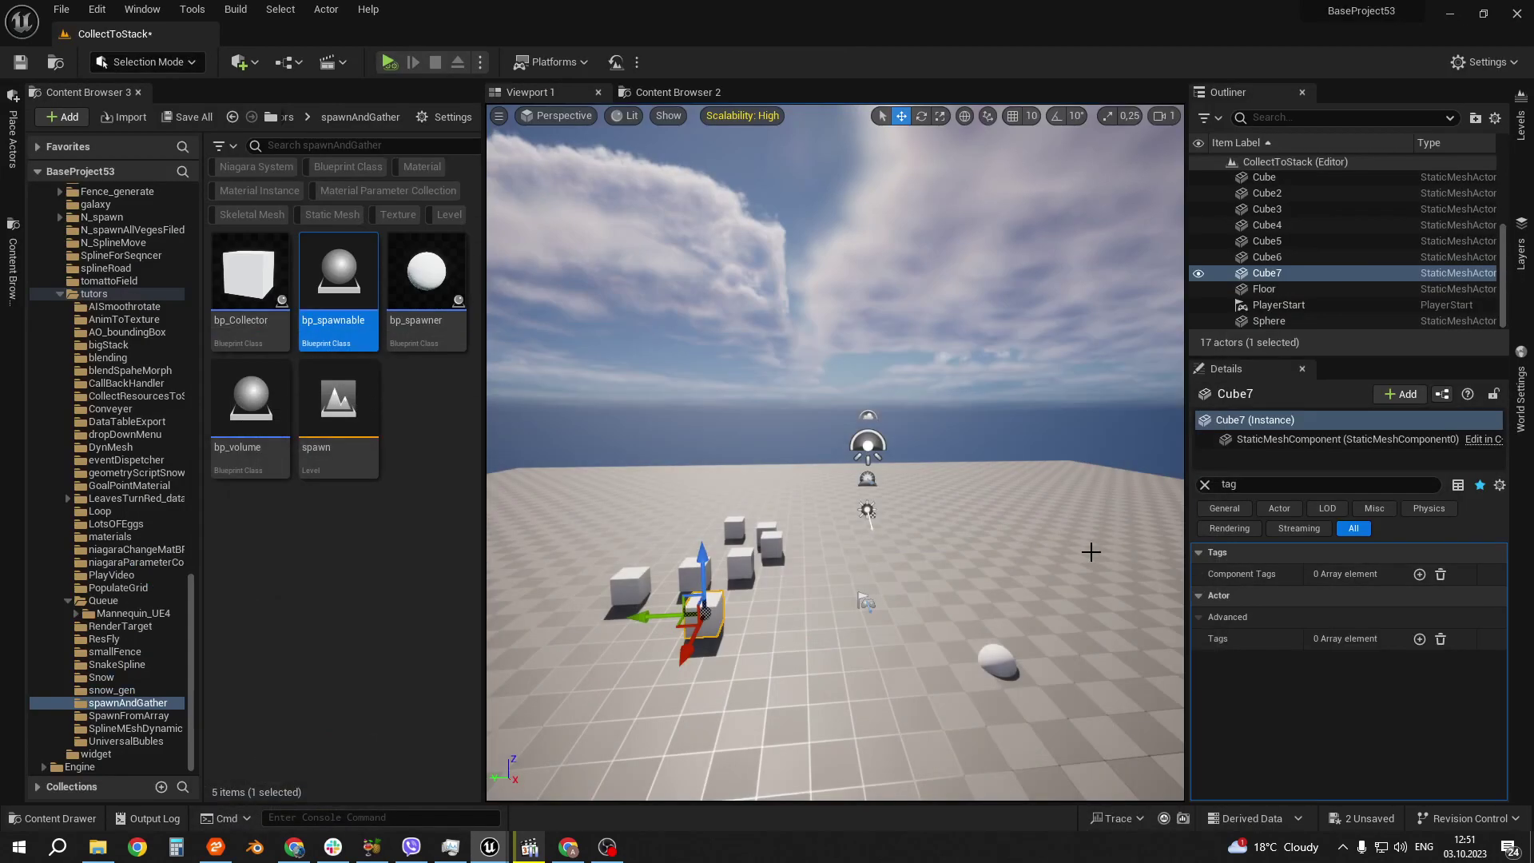
click(1205, 485)
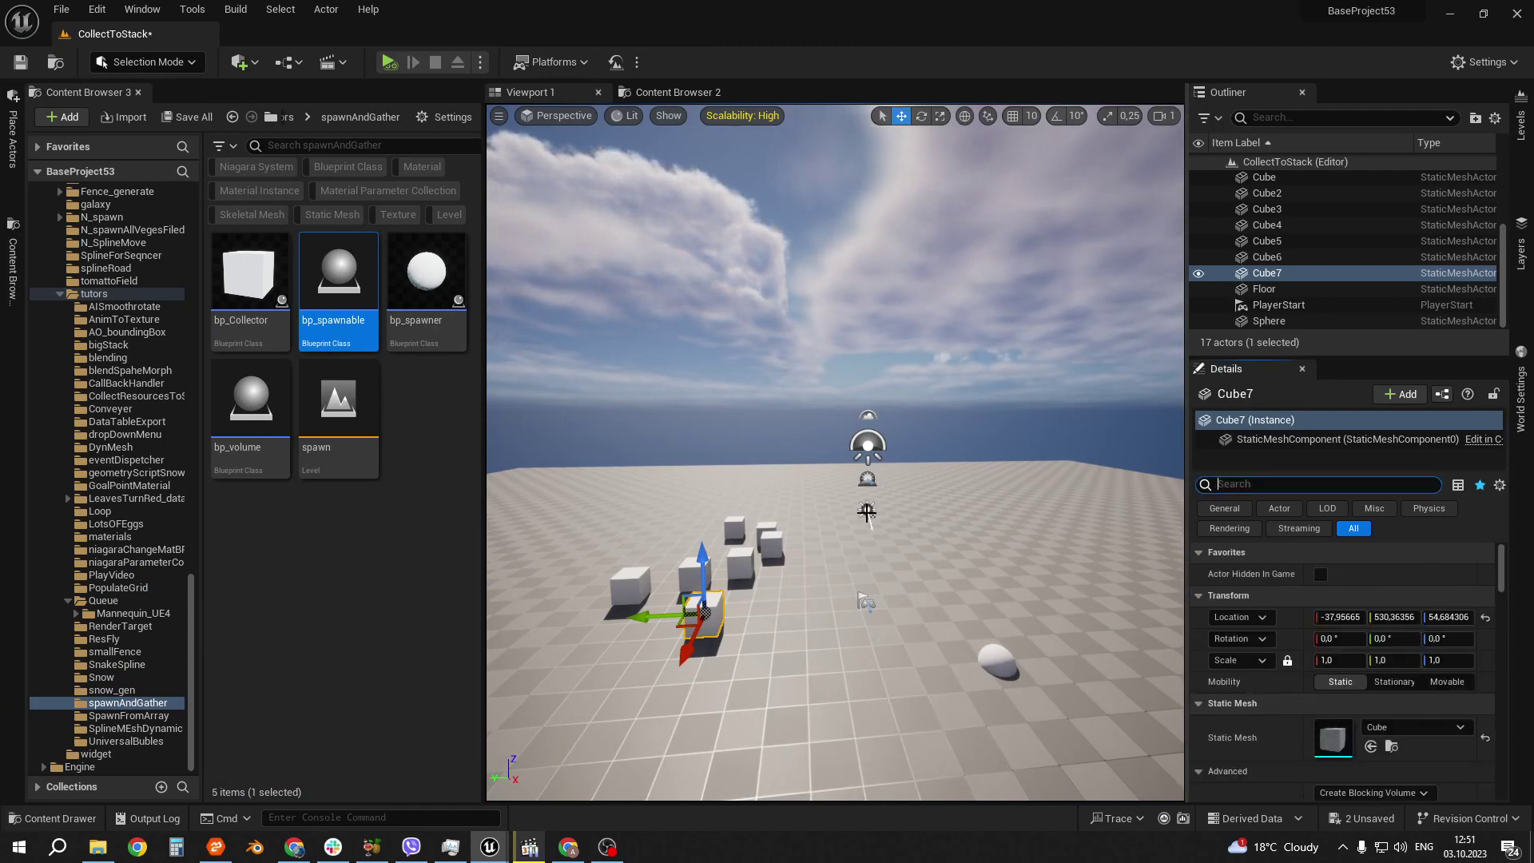
right_drag(688, 578, 665, 565)
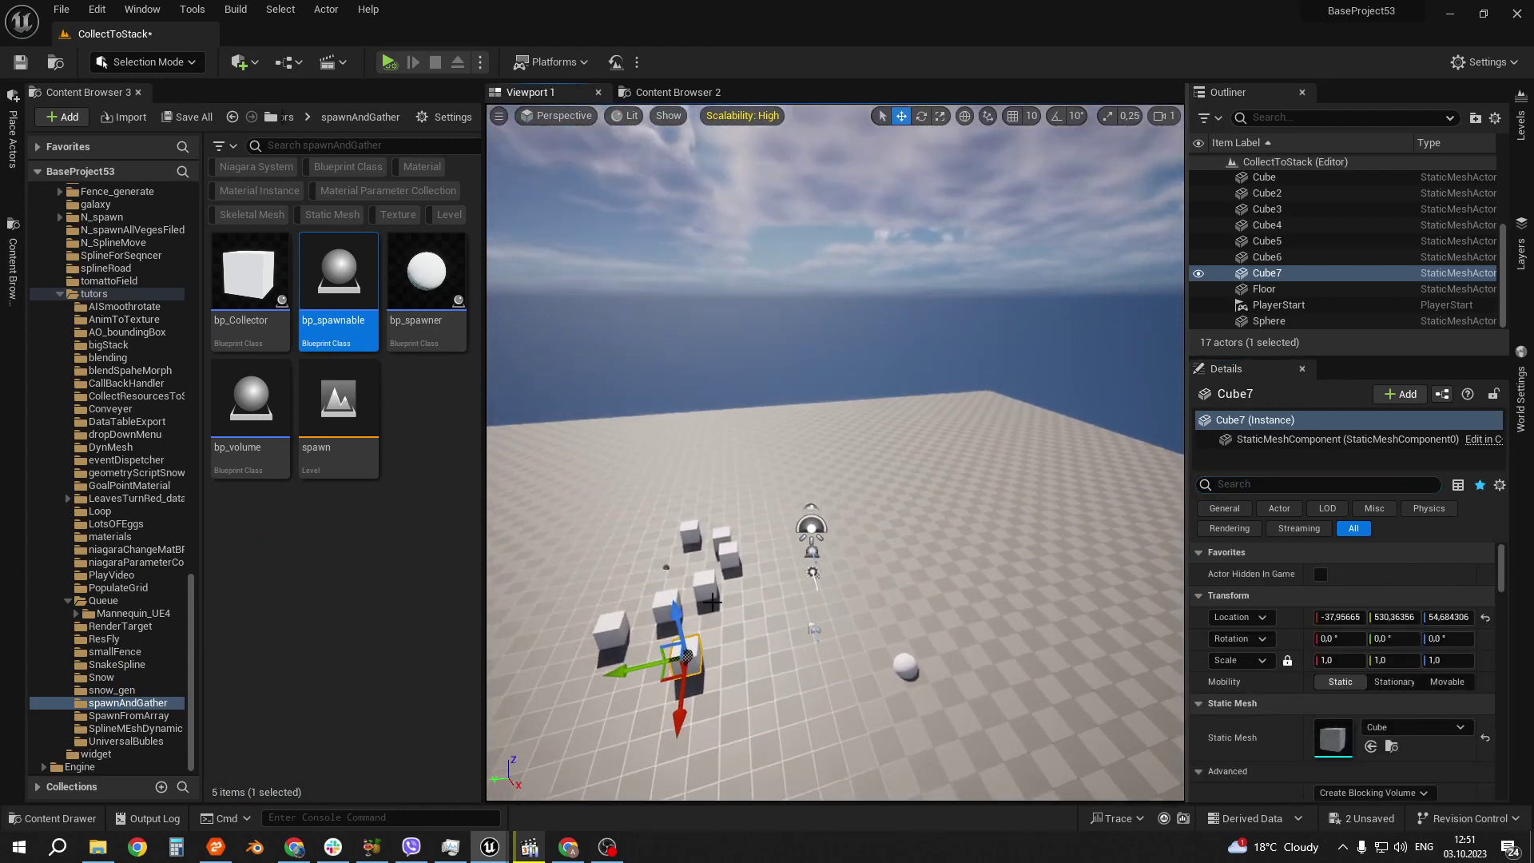
click(666, 568)
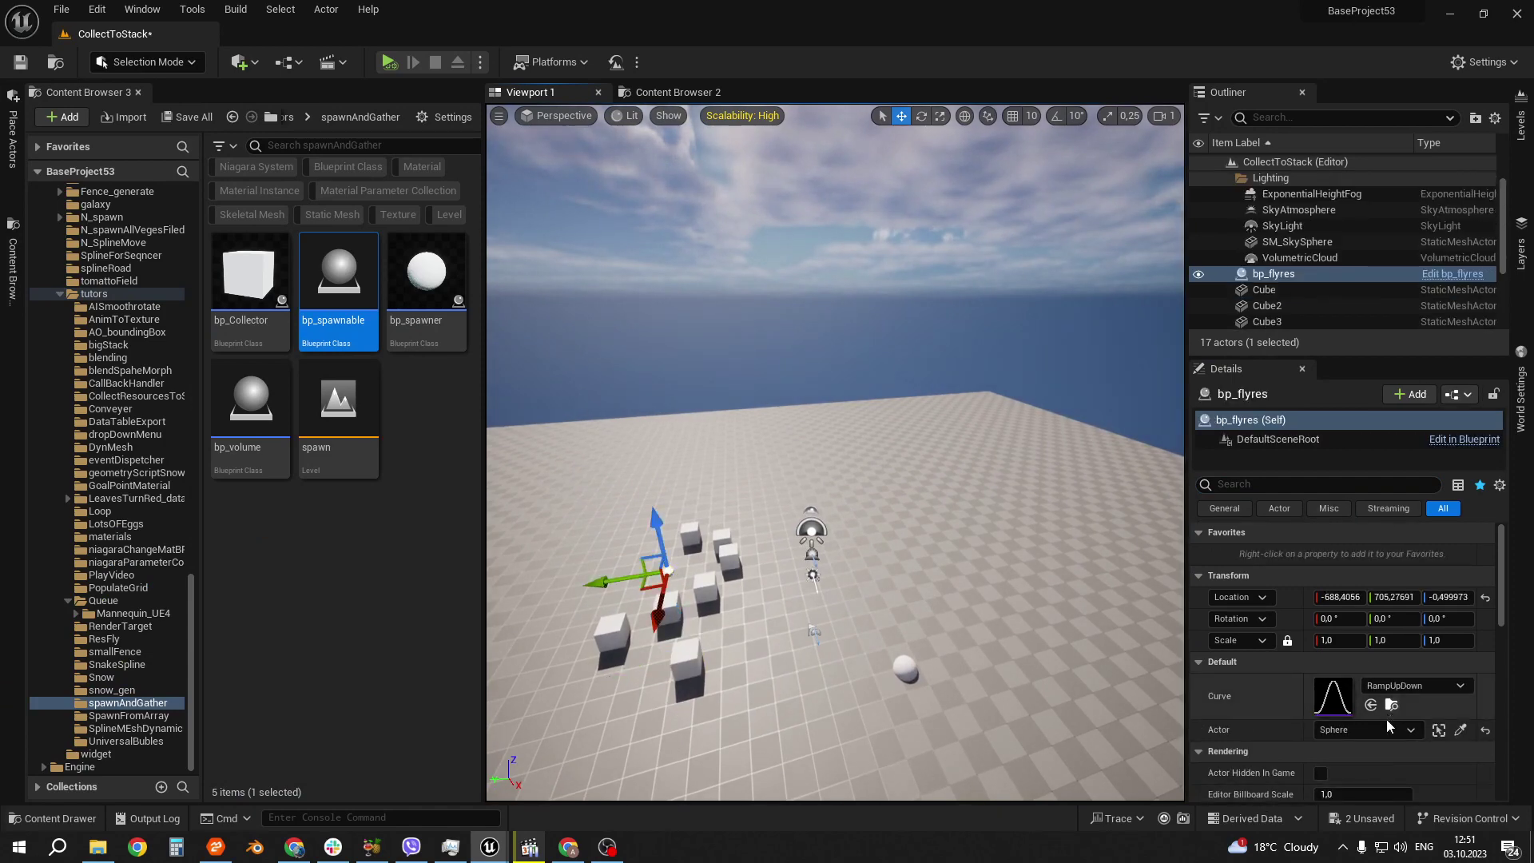
Step: Inspect the Set Timer by Function Name node in bp_flyres, then minimize the Blueprint editor
key(alt+Tab)
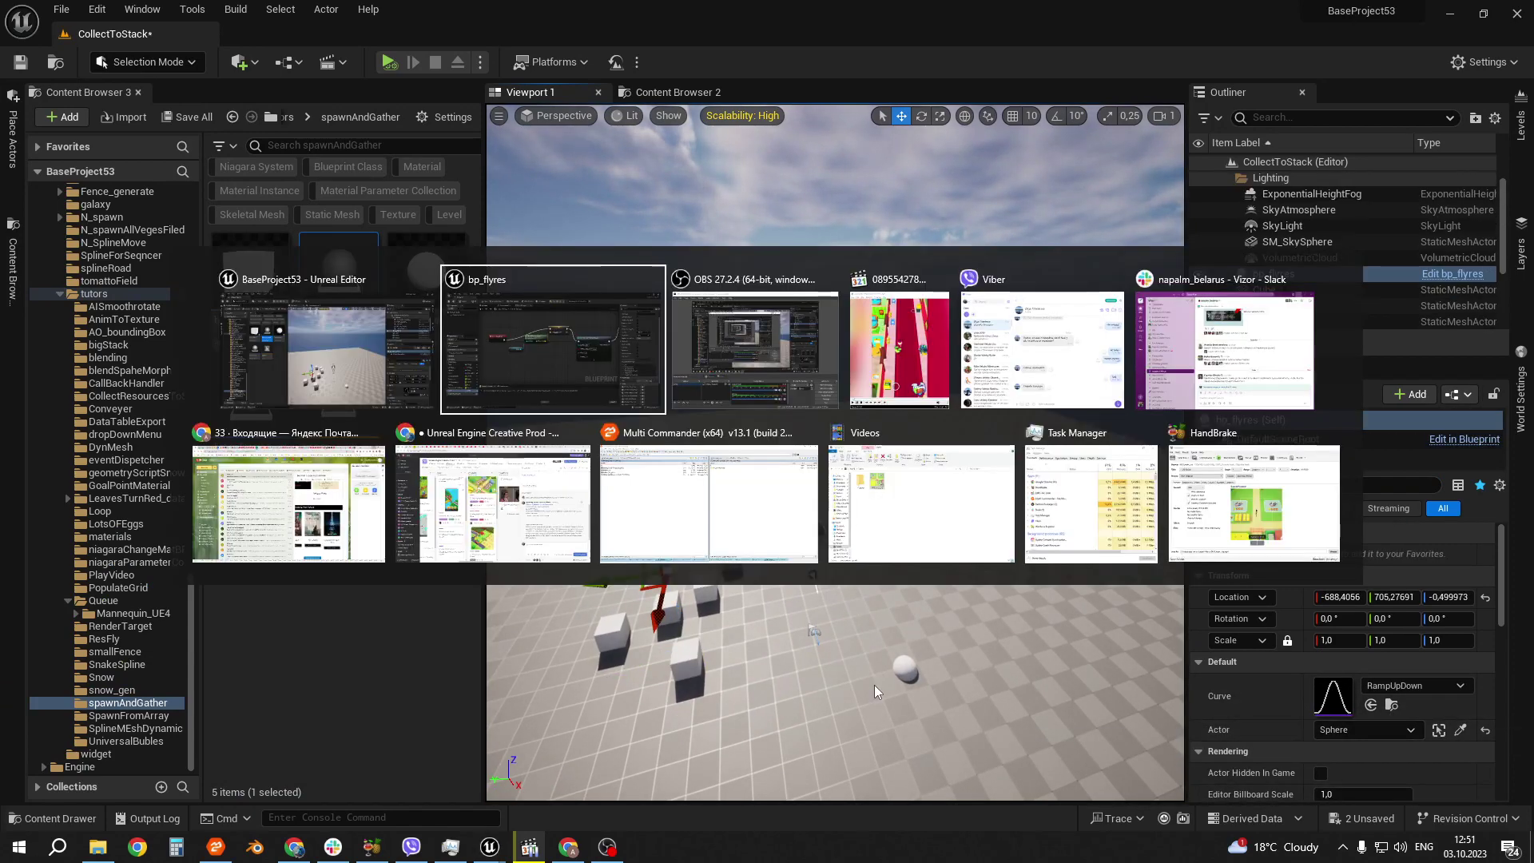
right_drag(1201, 306, 614, 274)
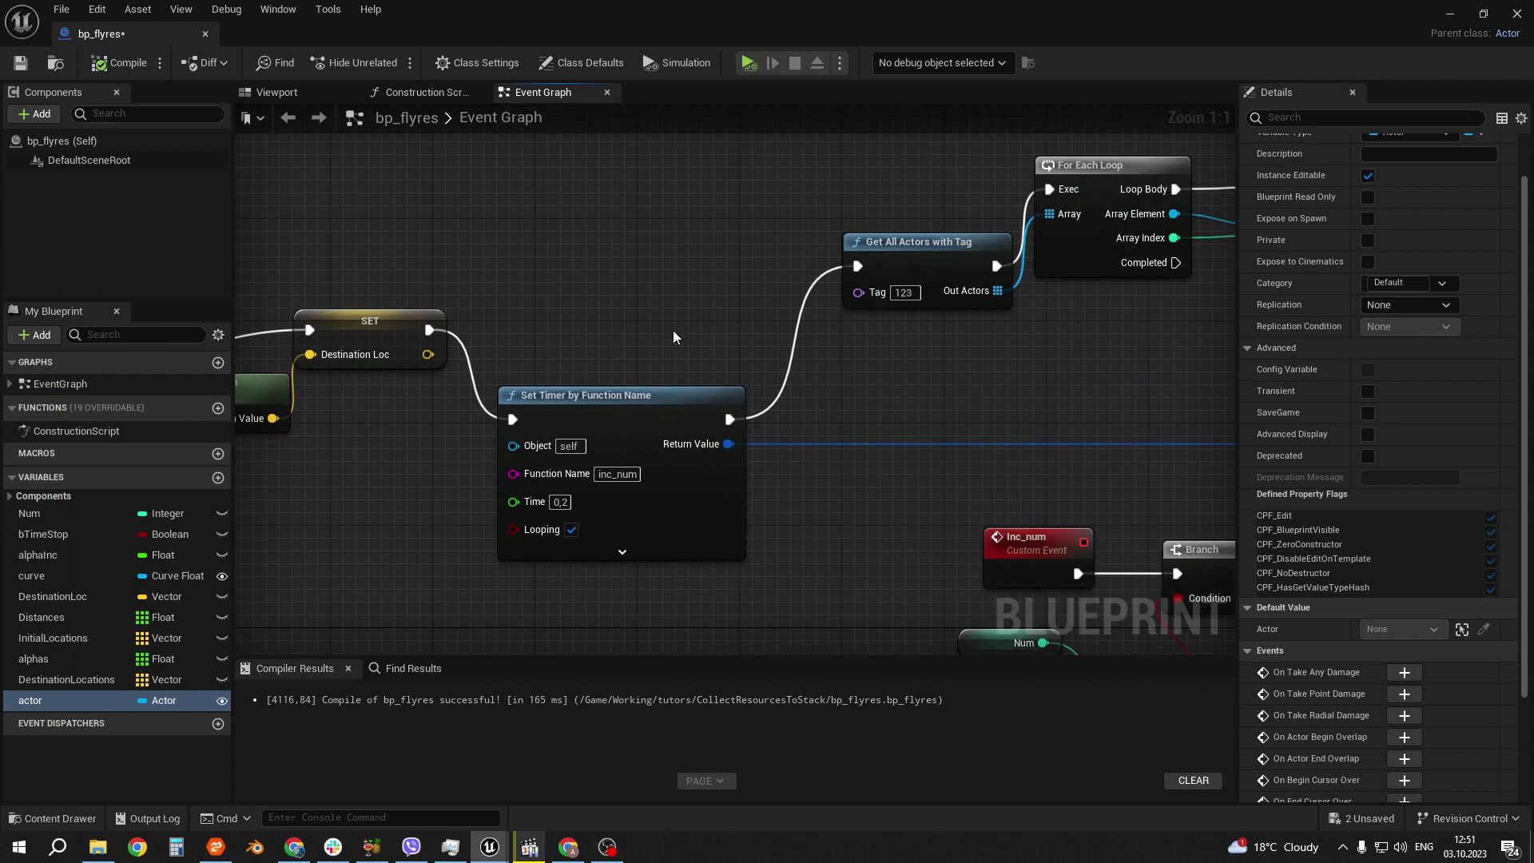
click(651, 374)
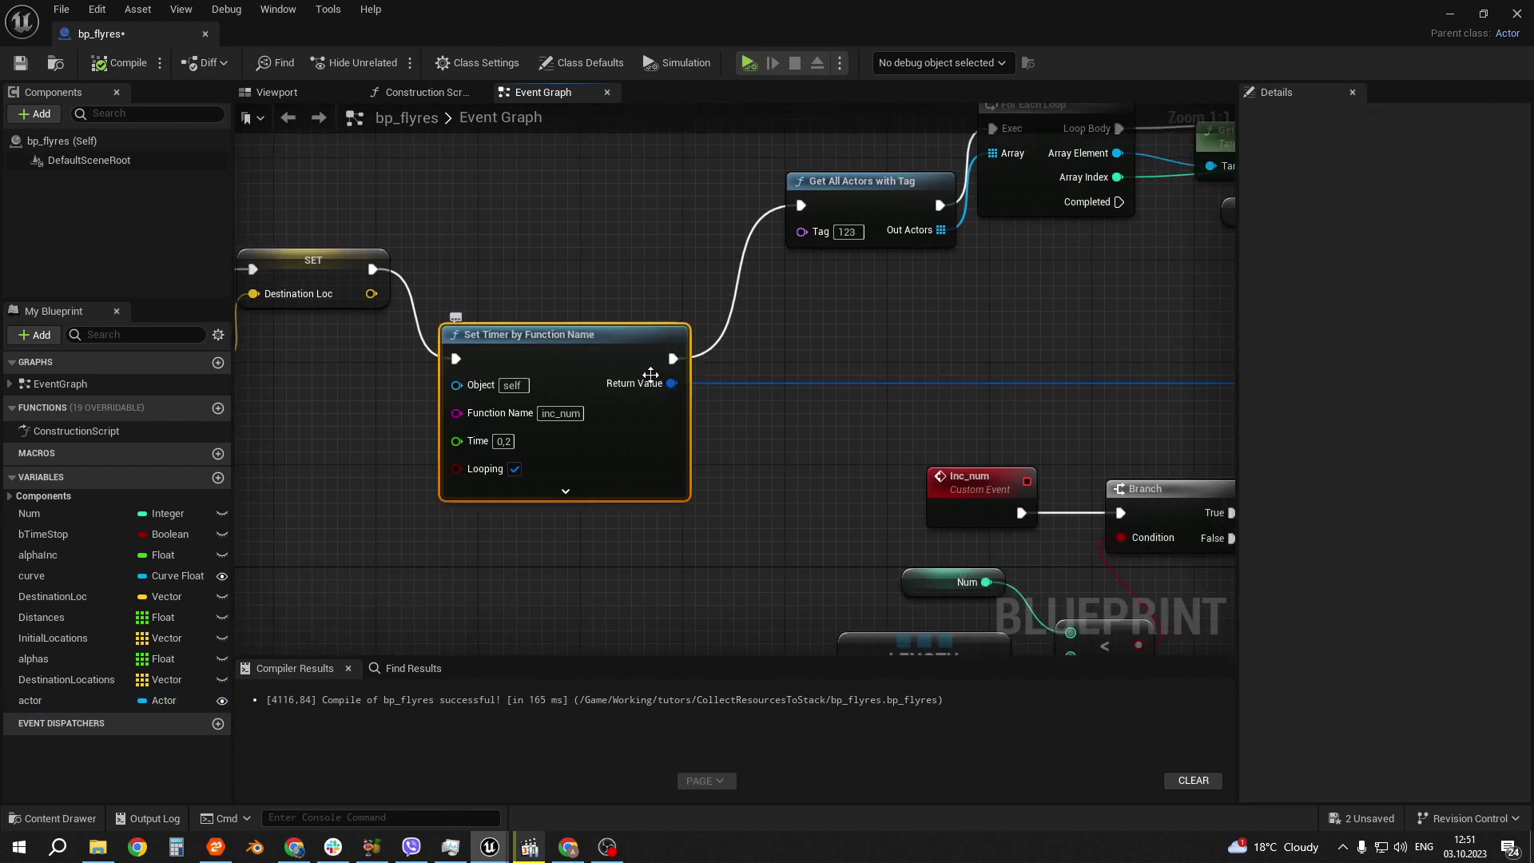
right_drag(828, 478, 735, 441)
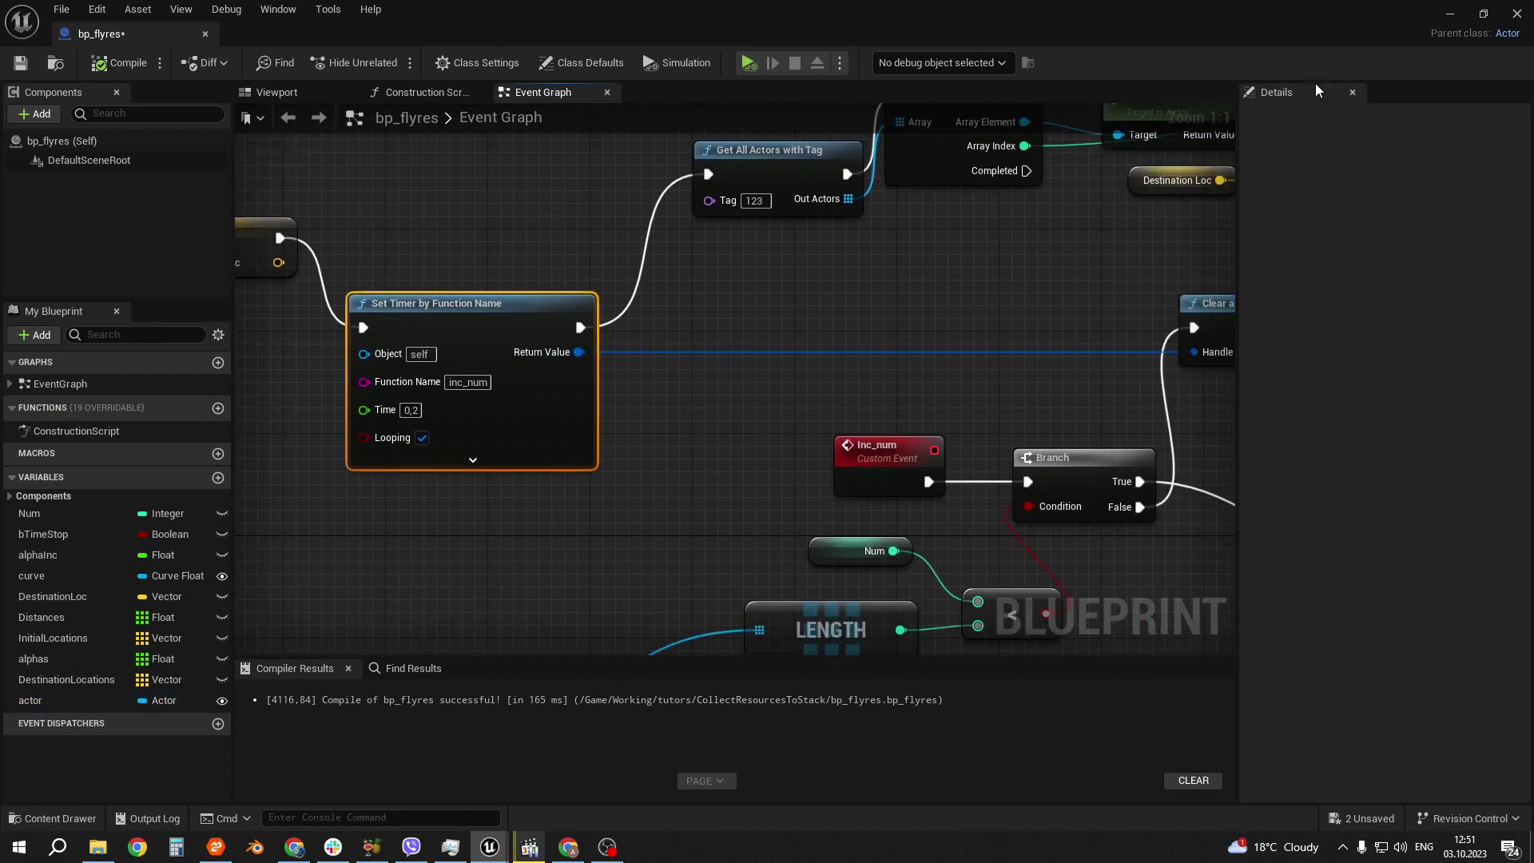
click(1453, 14)
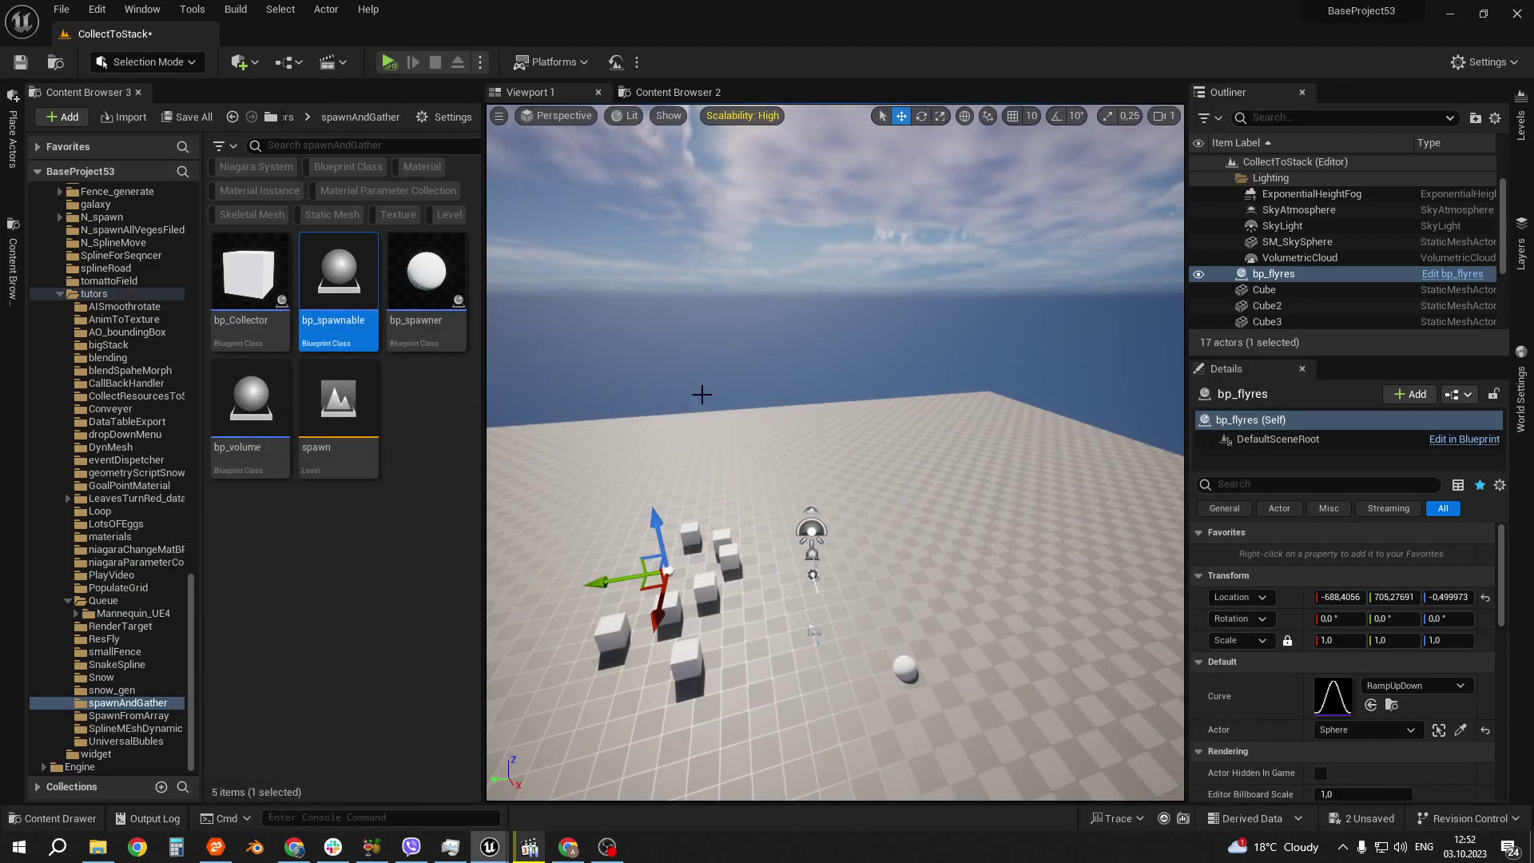
click(388, 62)
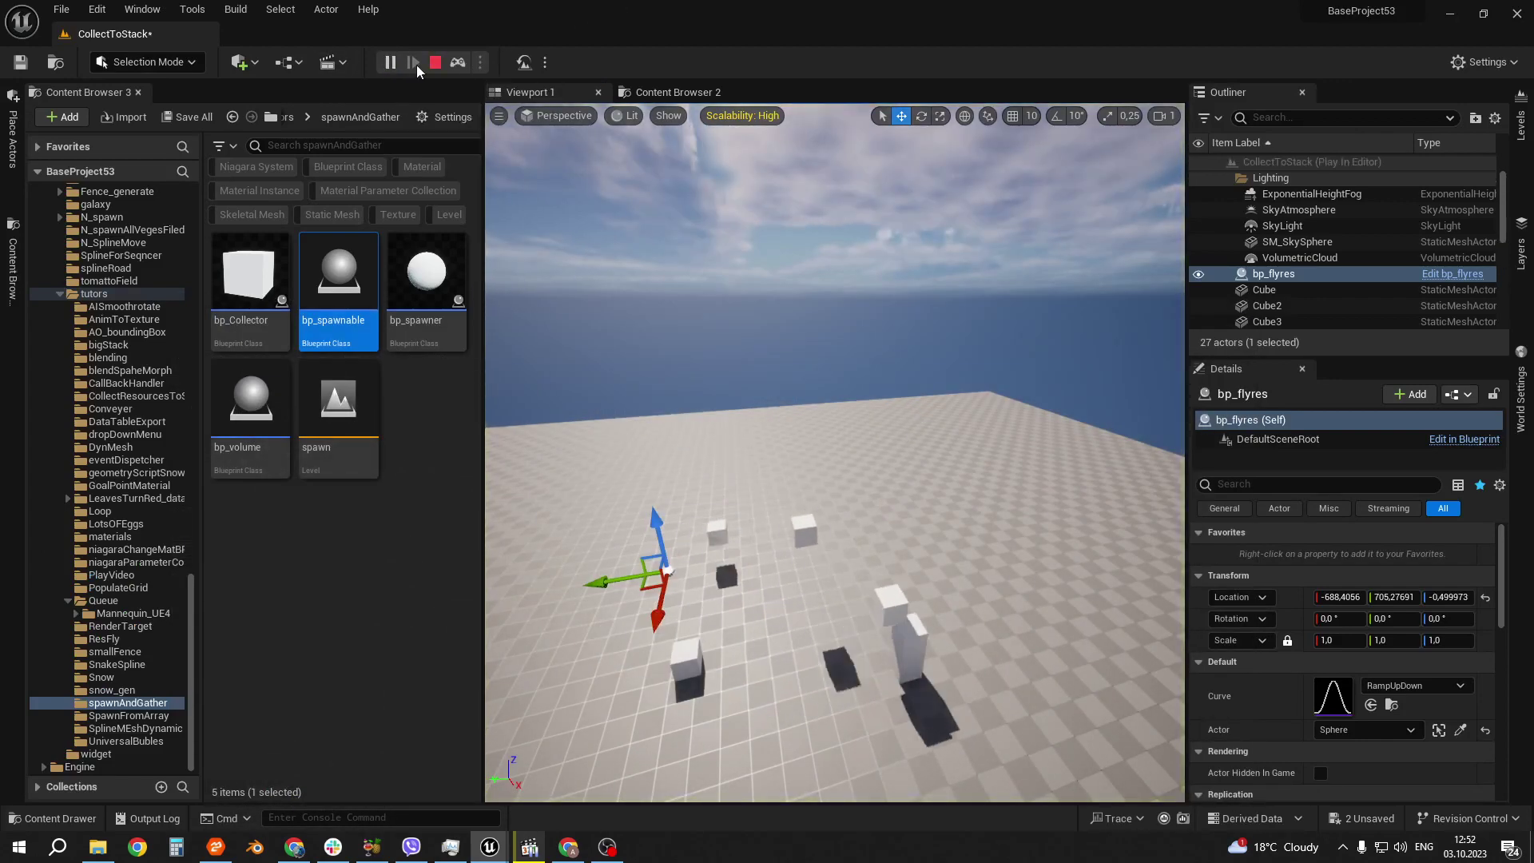
click(434, 64)
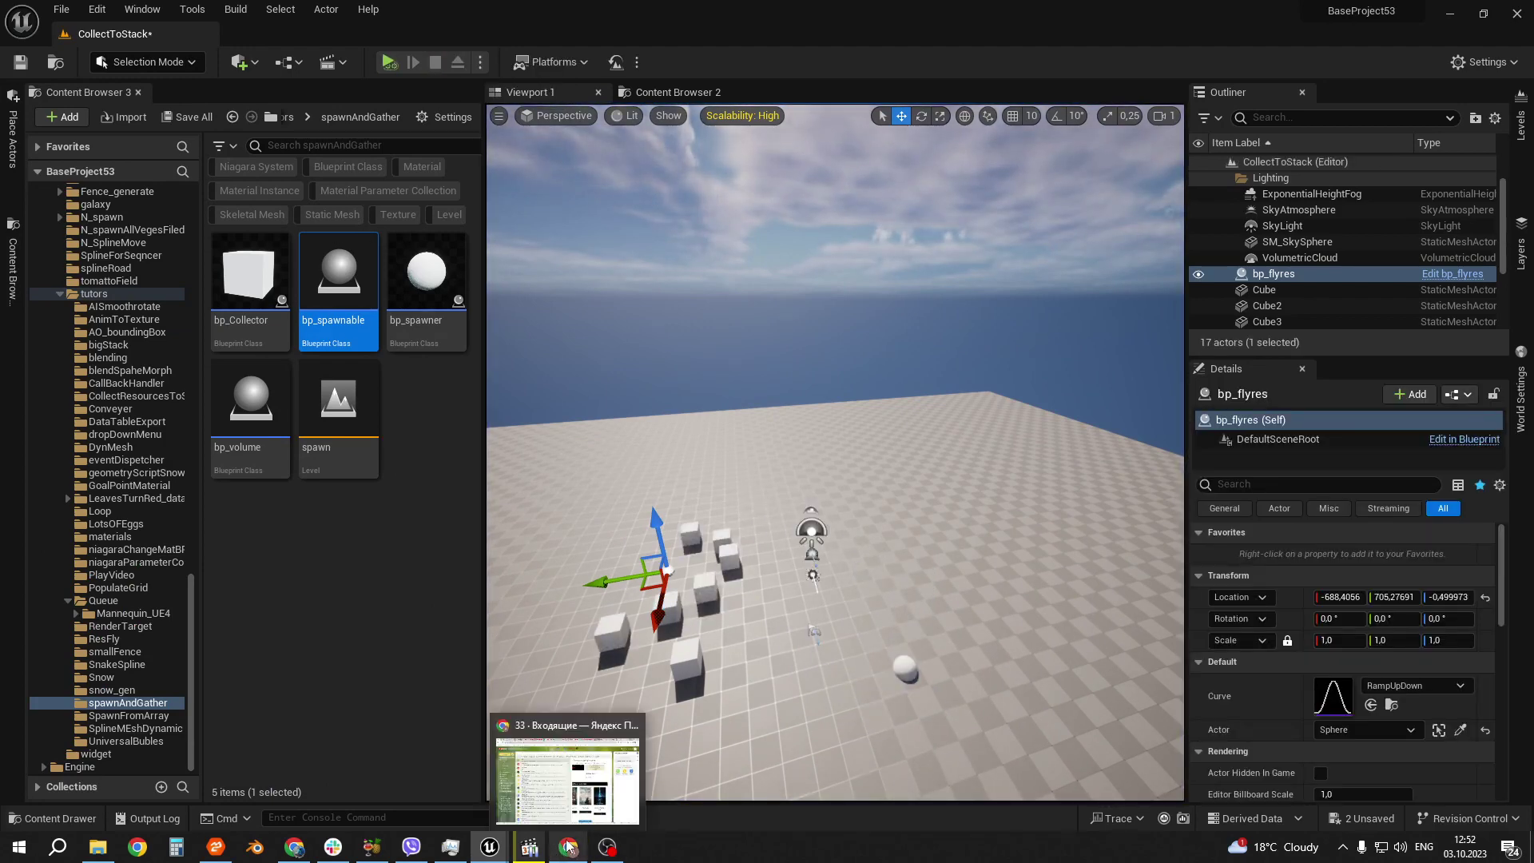
mouse_move(490, 847)
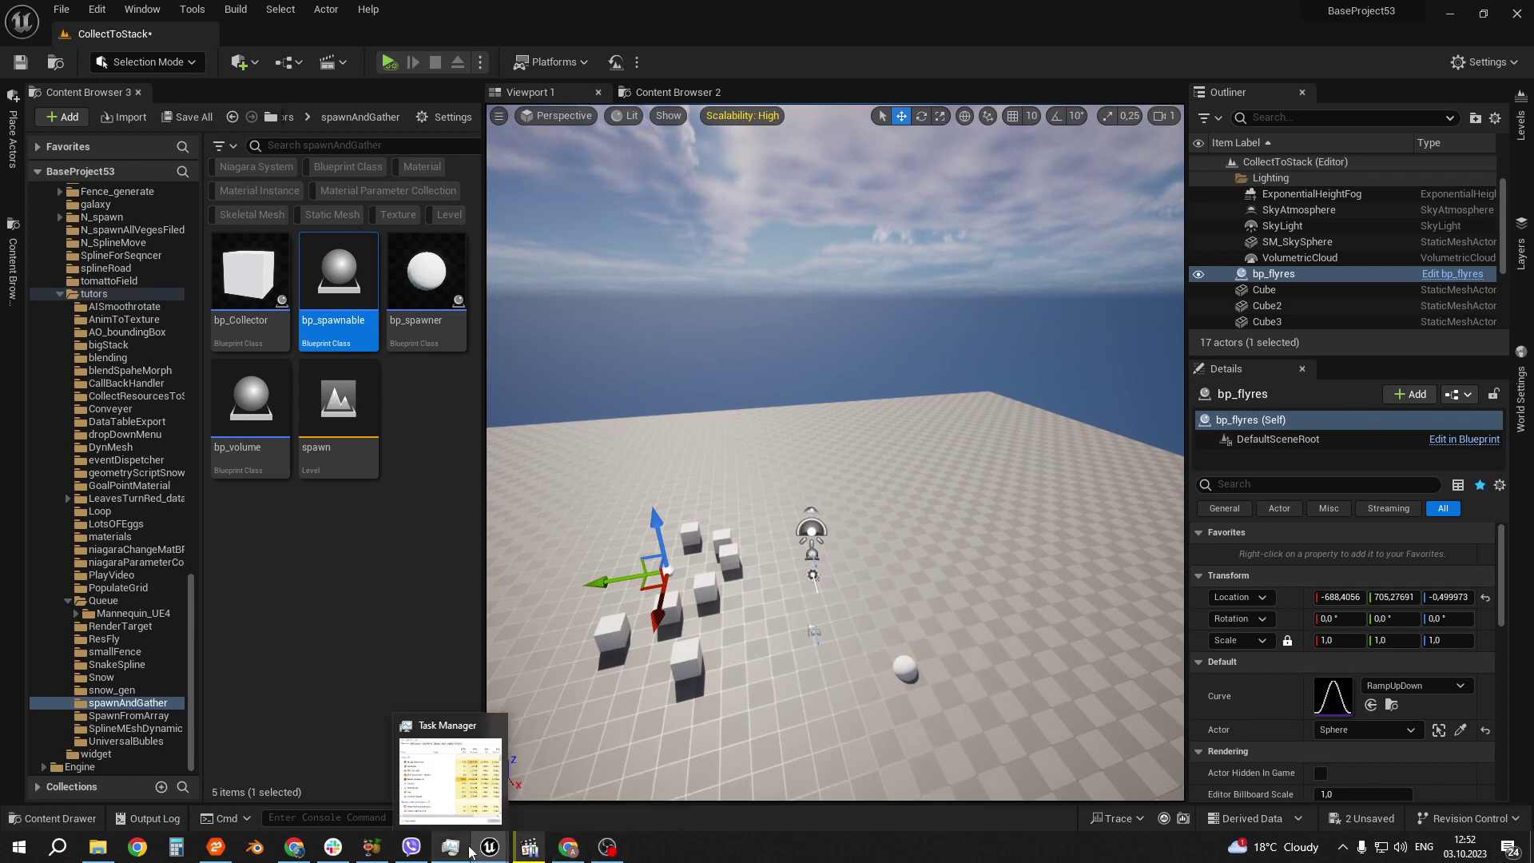
Step: Reopen bp_flyres and pan to the Get All Actors with Tag loop and its Distances nodes
click(574, 779)
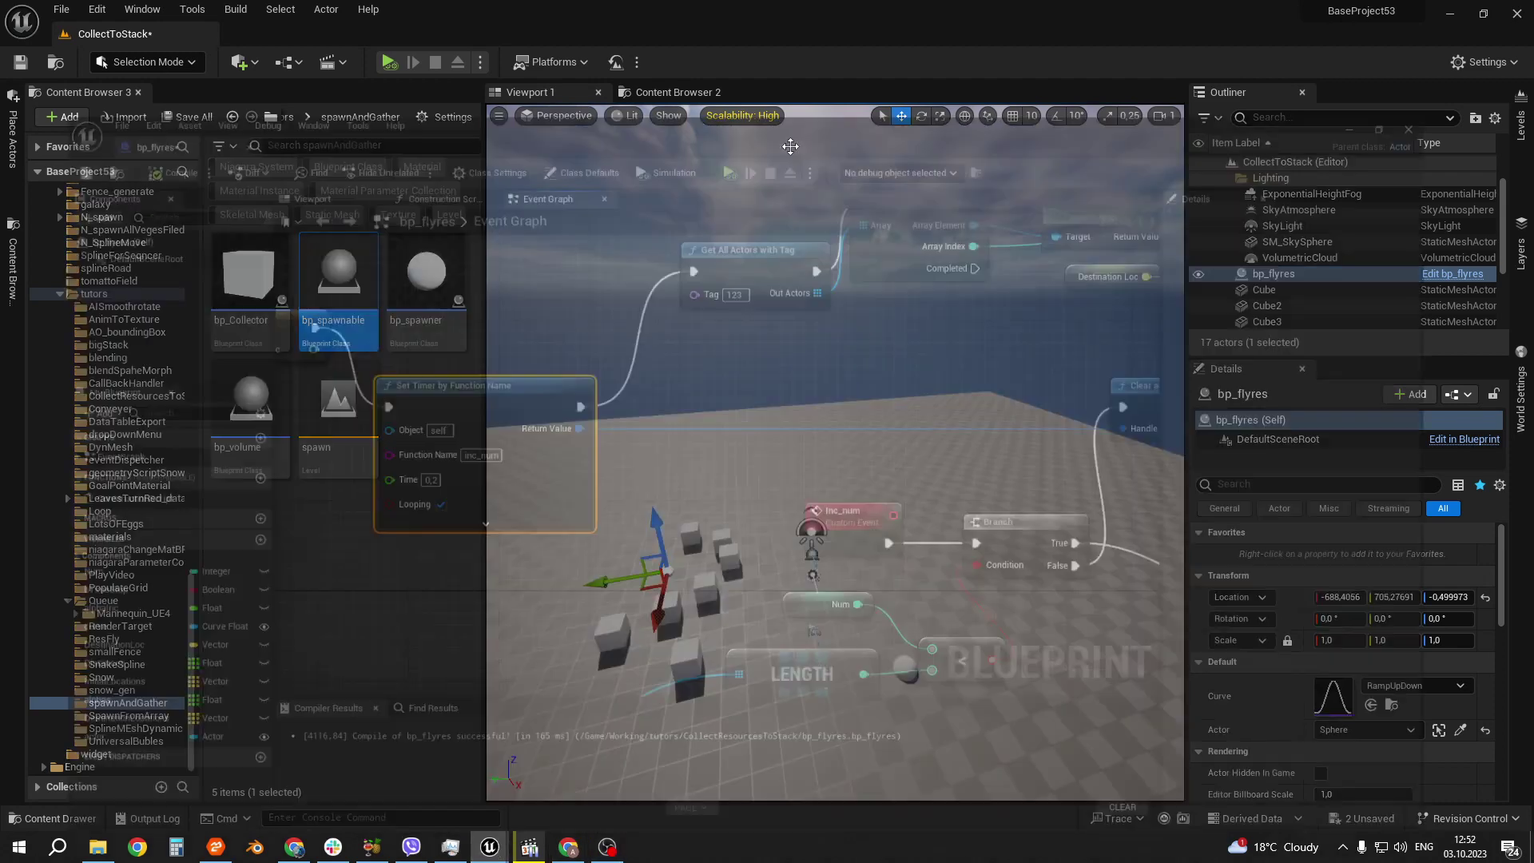
right_drag(799, 266, 679, 479)
drag(592, 240, 759, 512)
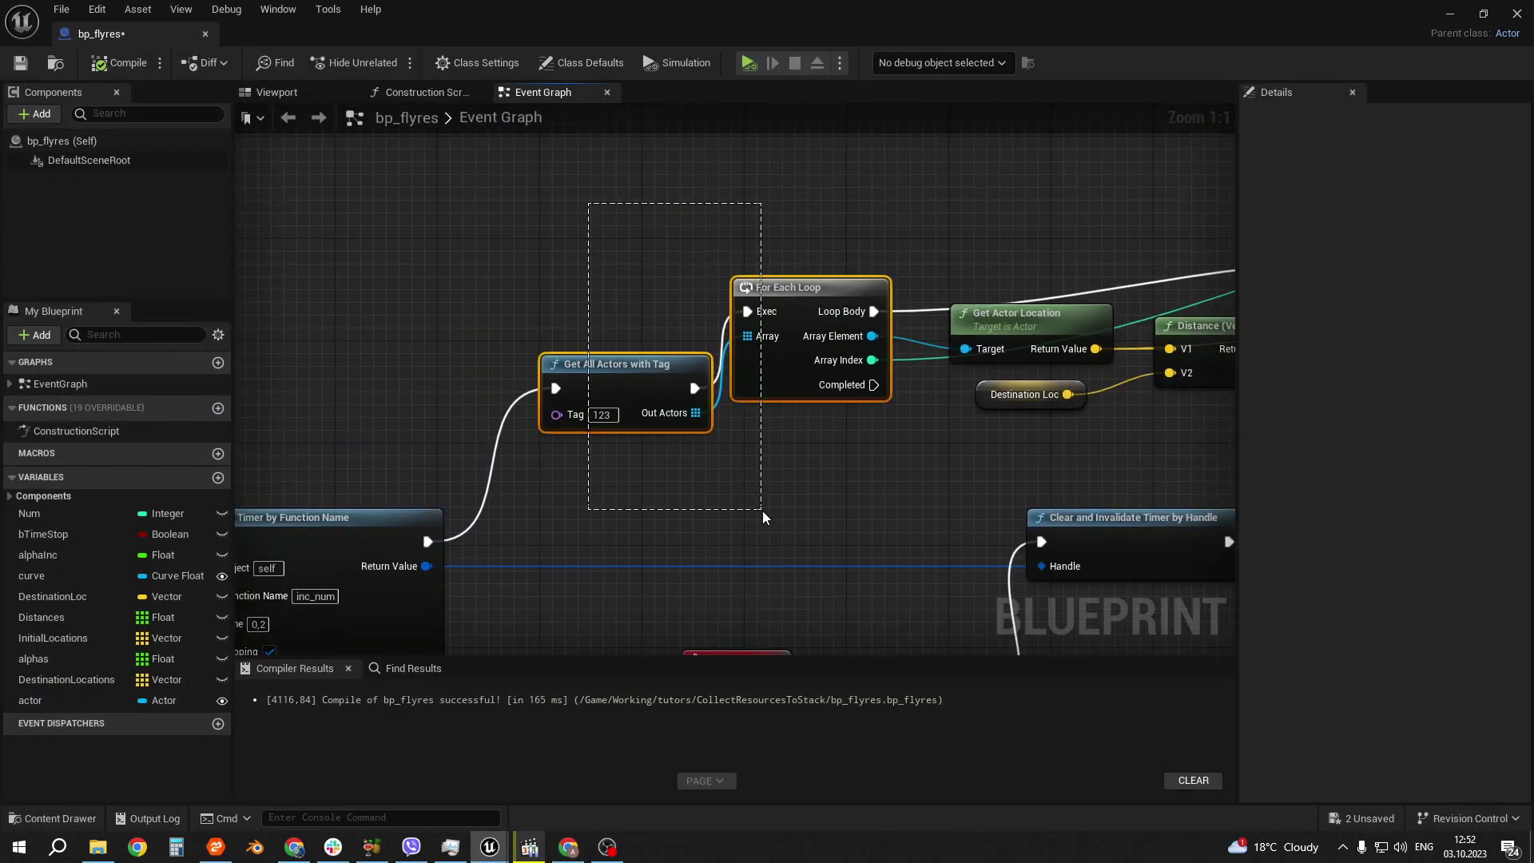
click(633, 422)
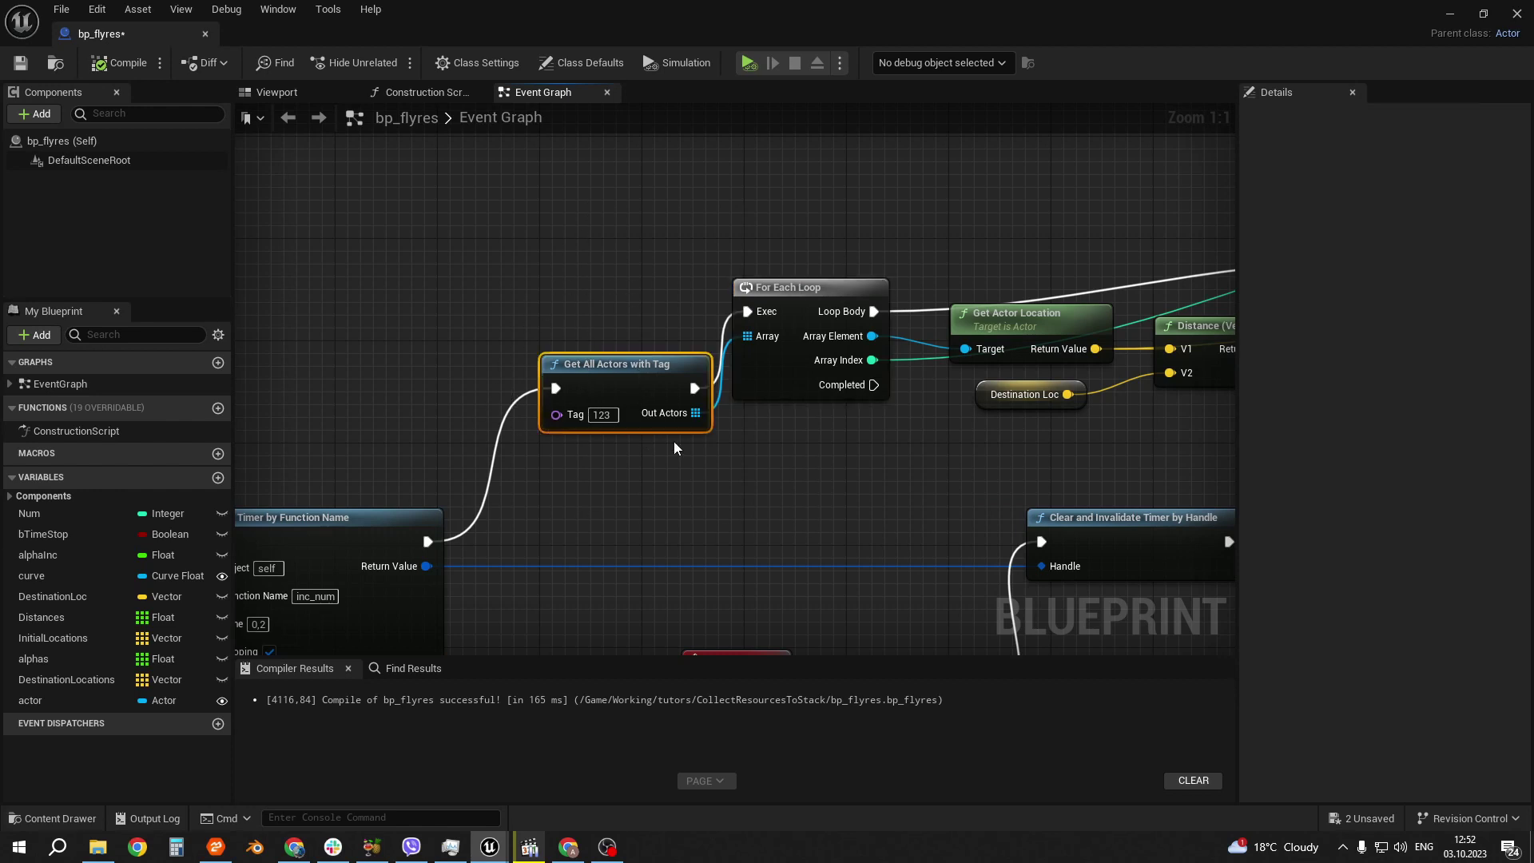
right_drag(815, 489, 579, 485)
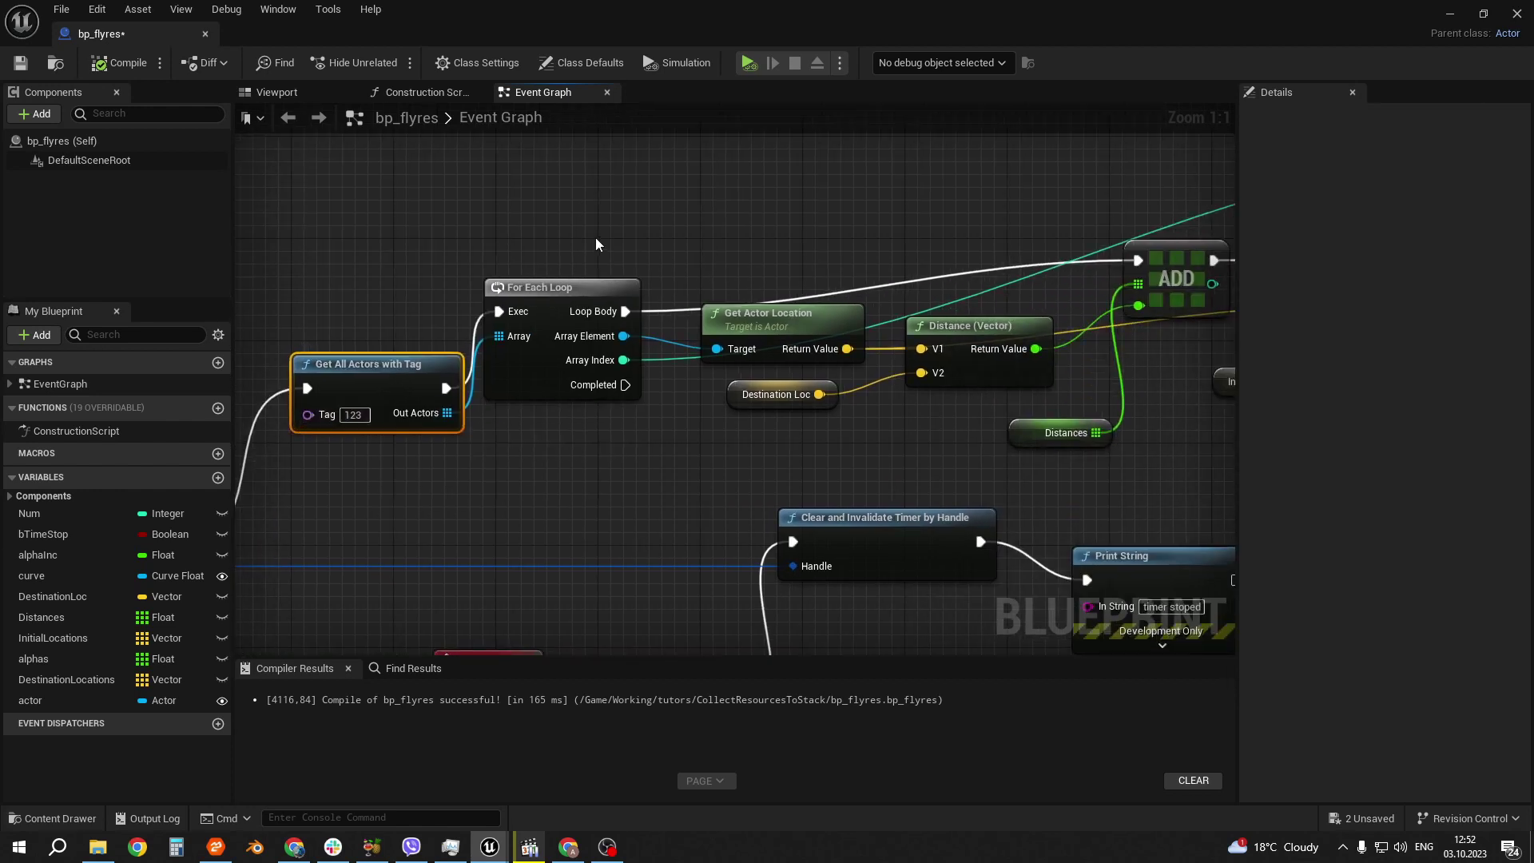
right_drag(767, 249, 557, 255)
Step: Raise the Get Actor Location node and inspect the distance-calculation nodes and Distances variable
drag(622, 322, 622, 232)
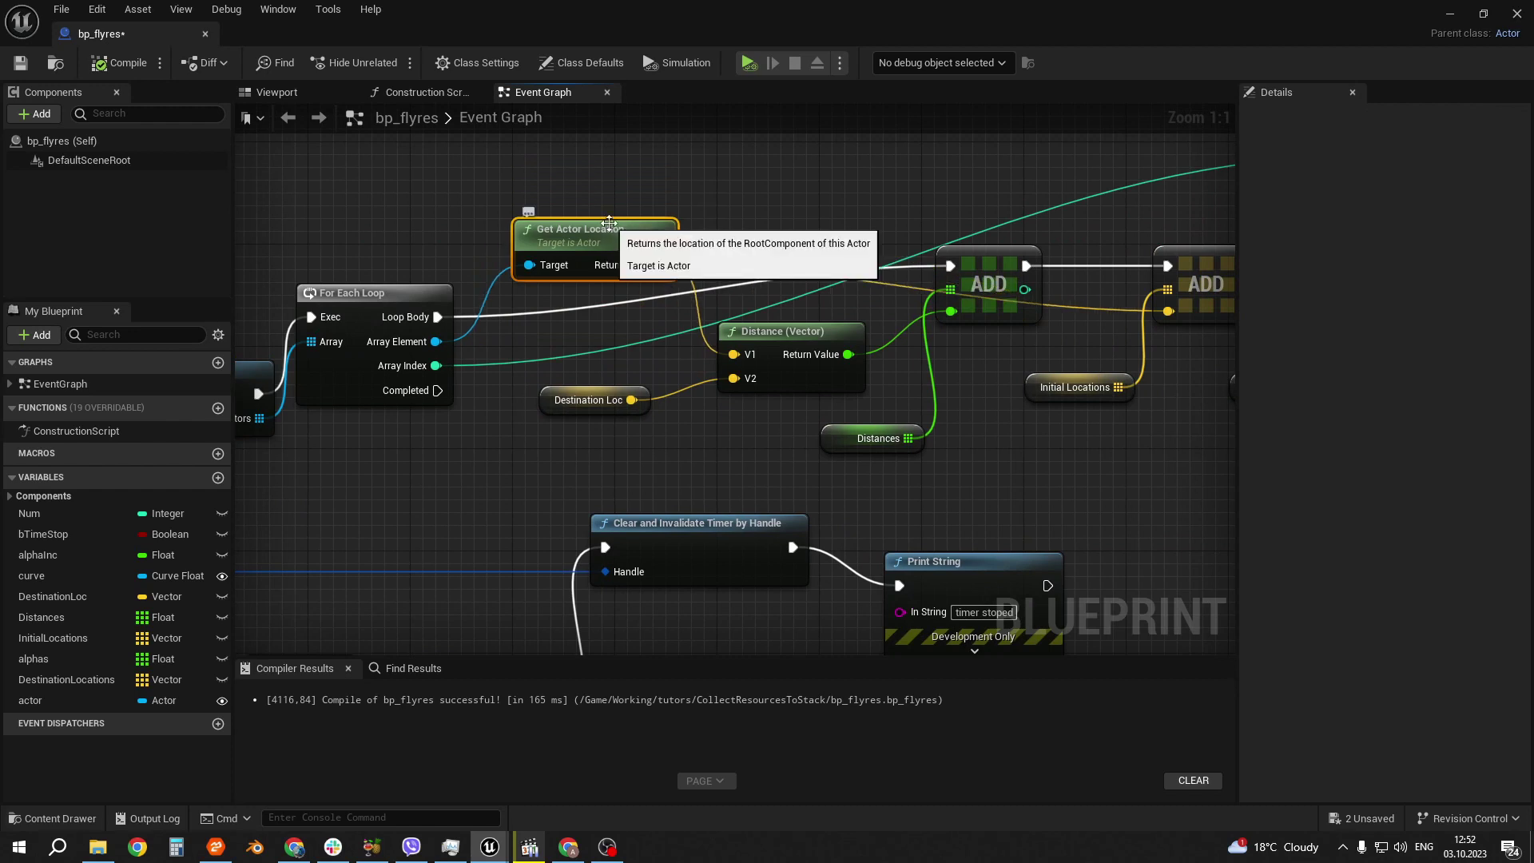
click(595, 391)
click(620, 238)
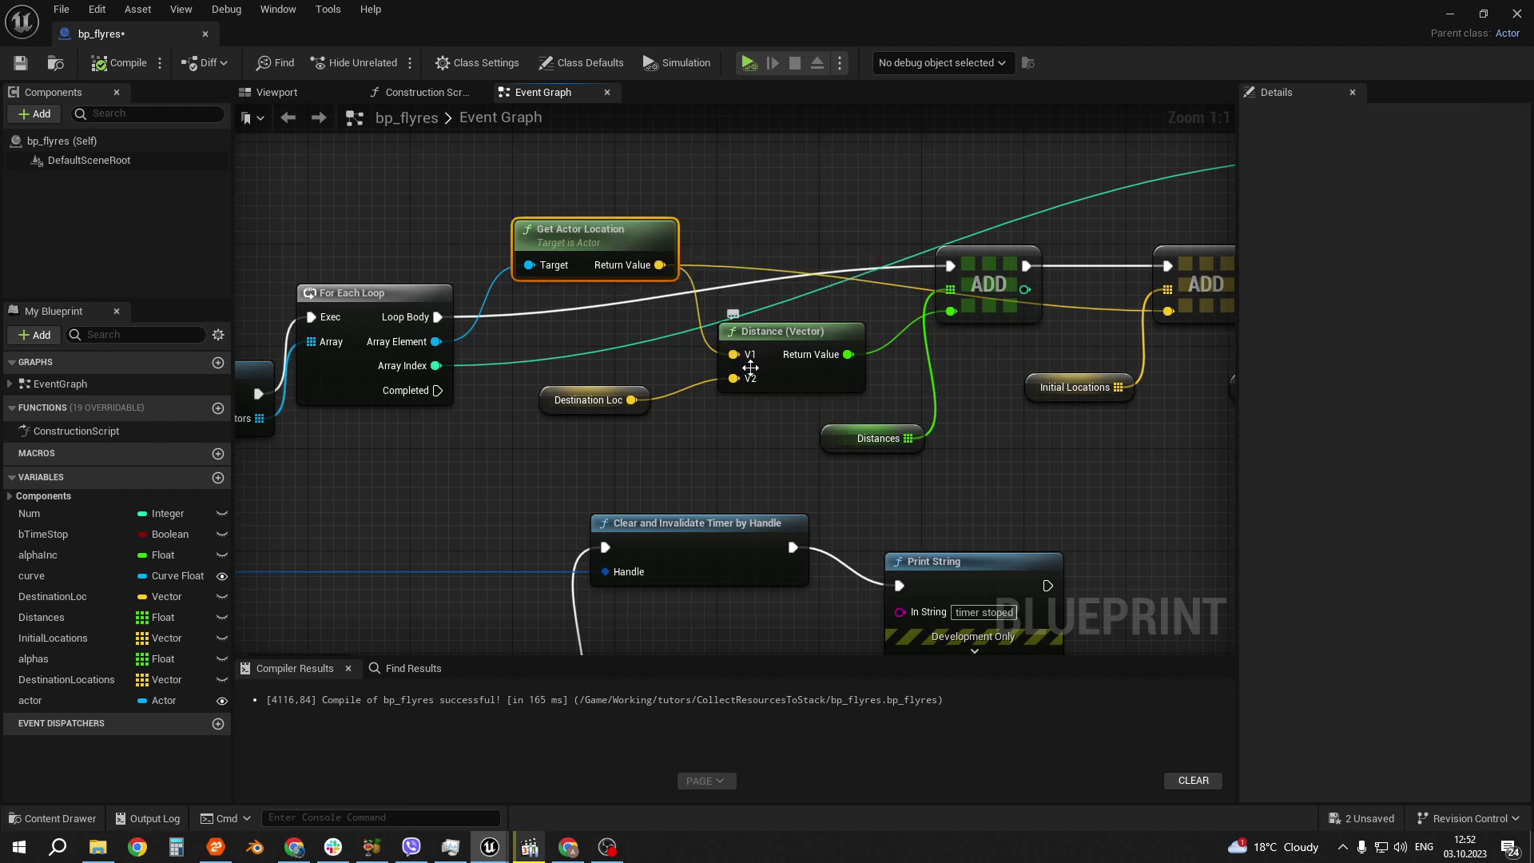
drag(587, 170, 785, 471)
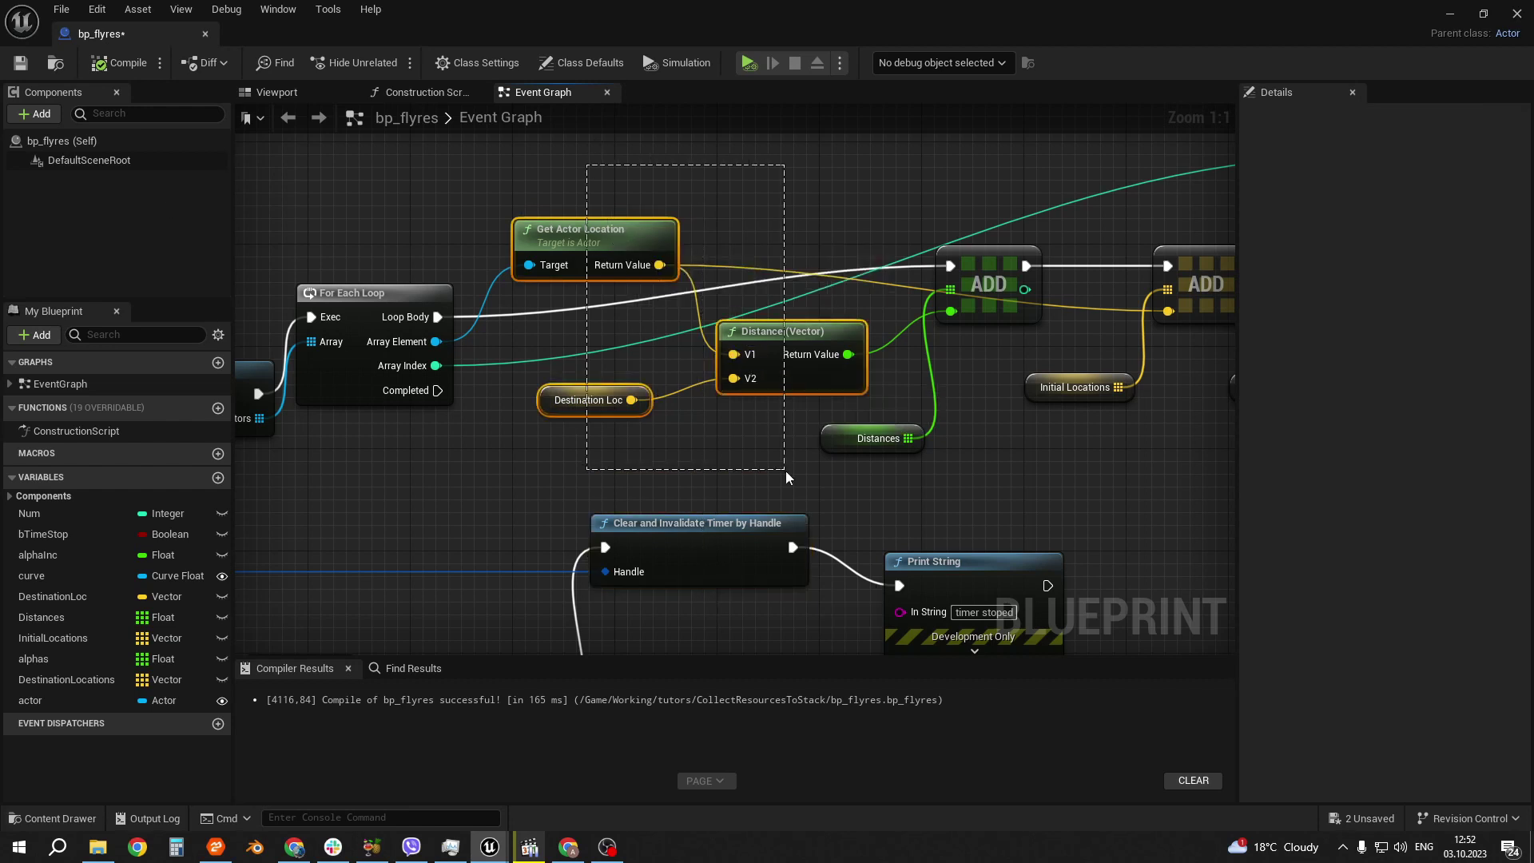
right_drag(1007, 420, 859, 427)
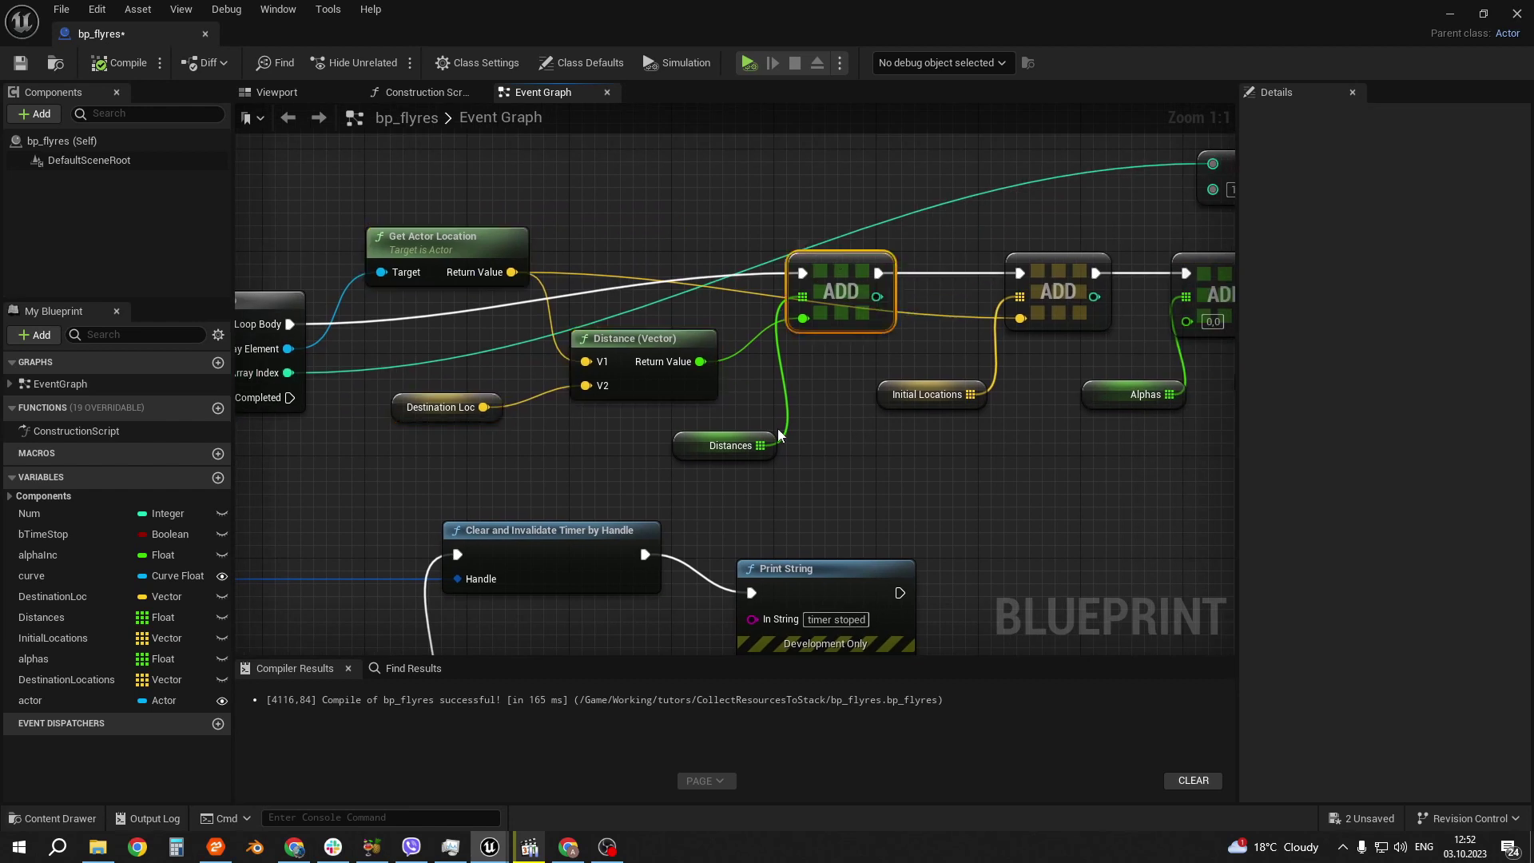
click(691, 442)
click(842, 265)
Step: Review the ADD nodes that fill the Initial Locations and Alphas arrays
right_drag(840, 401, 578, 434)
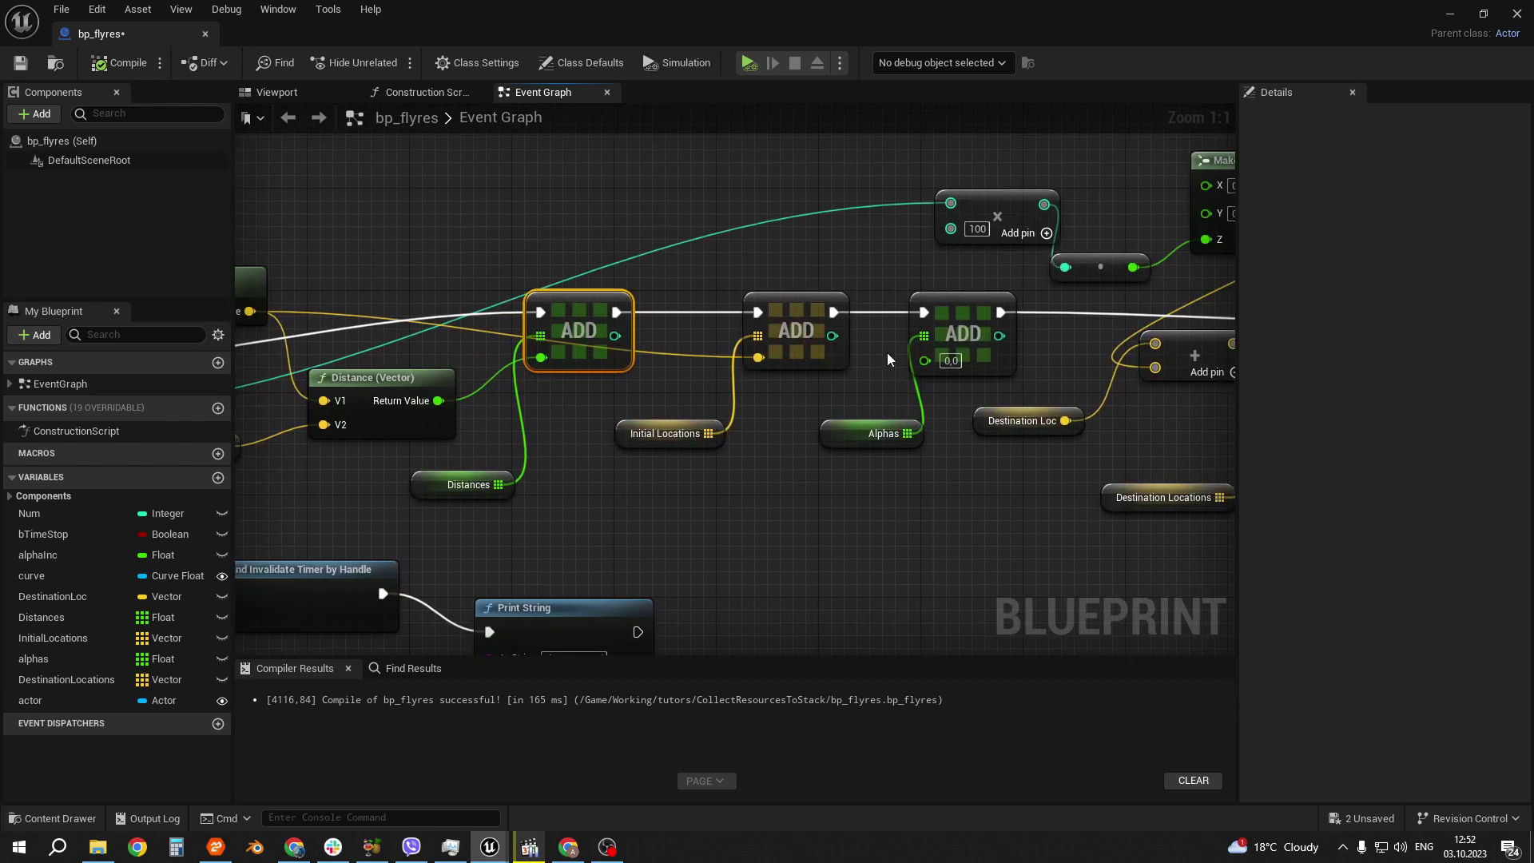
click(633, 430)
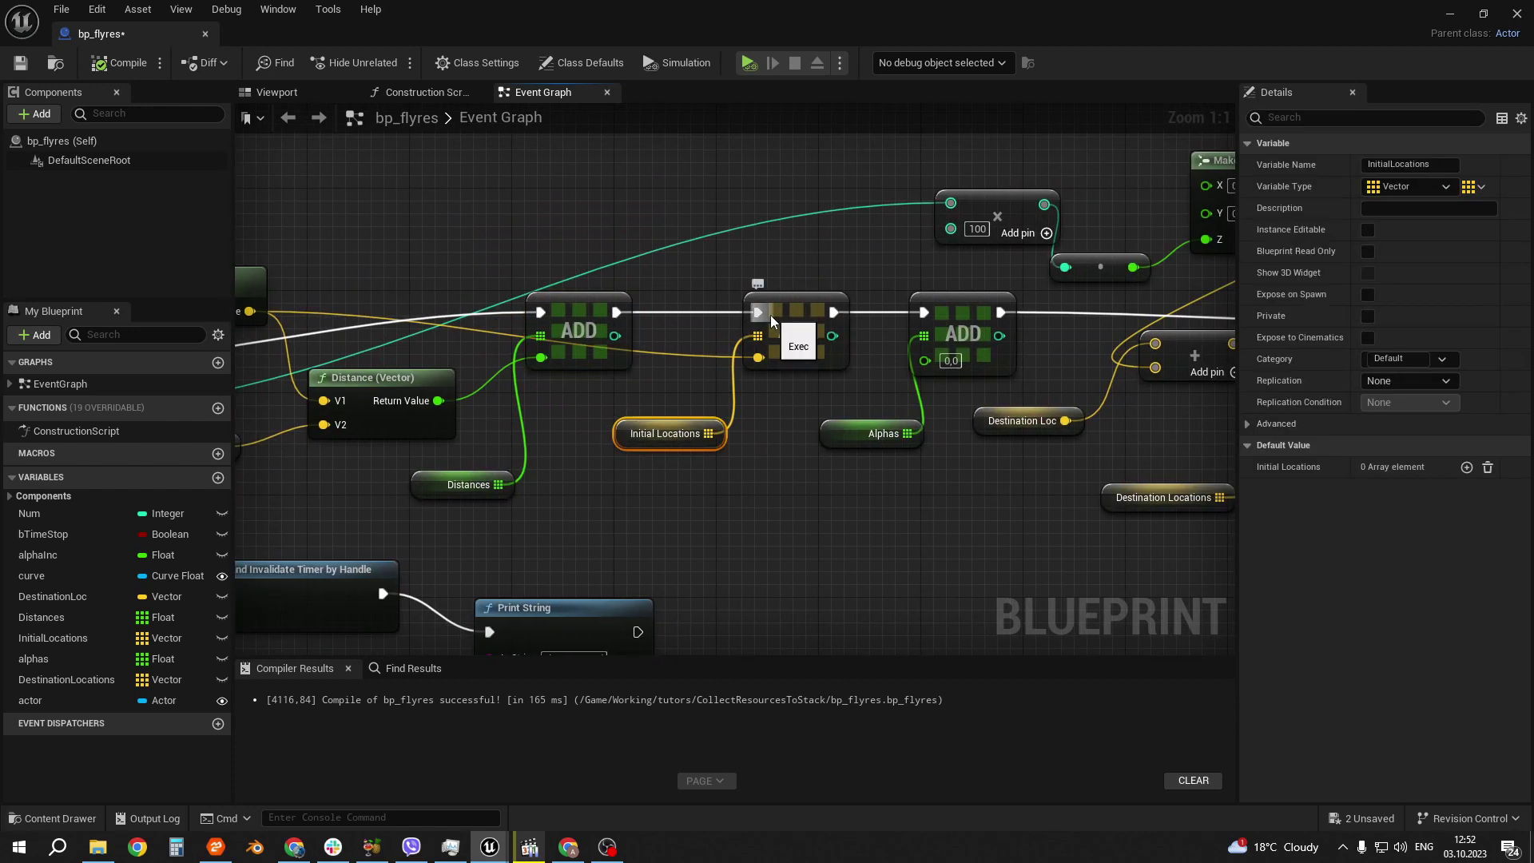
click(797, 312)
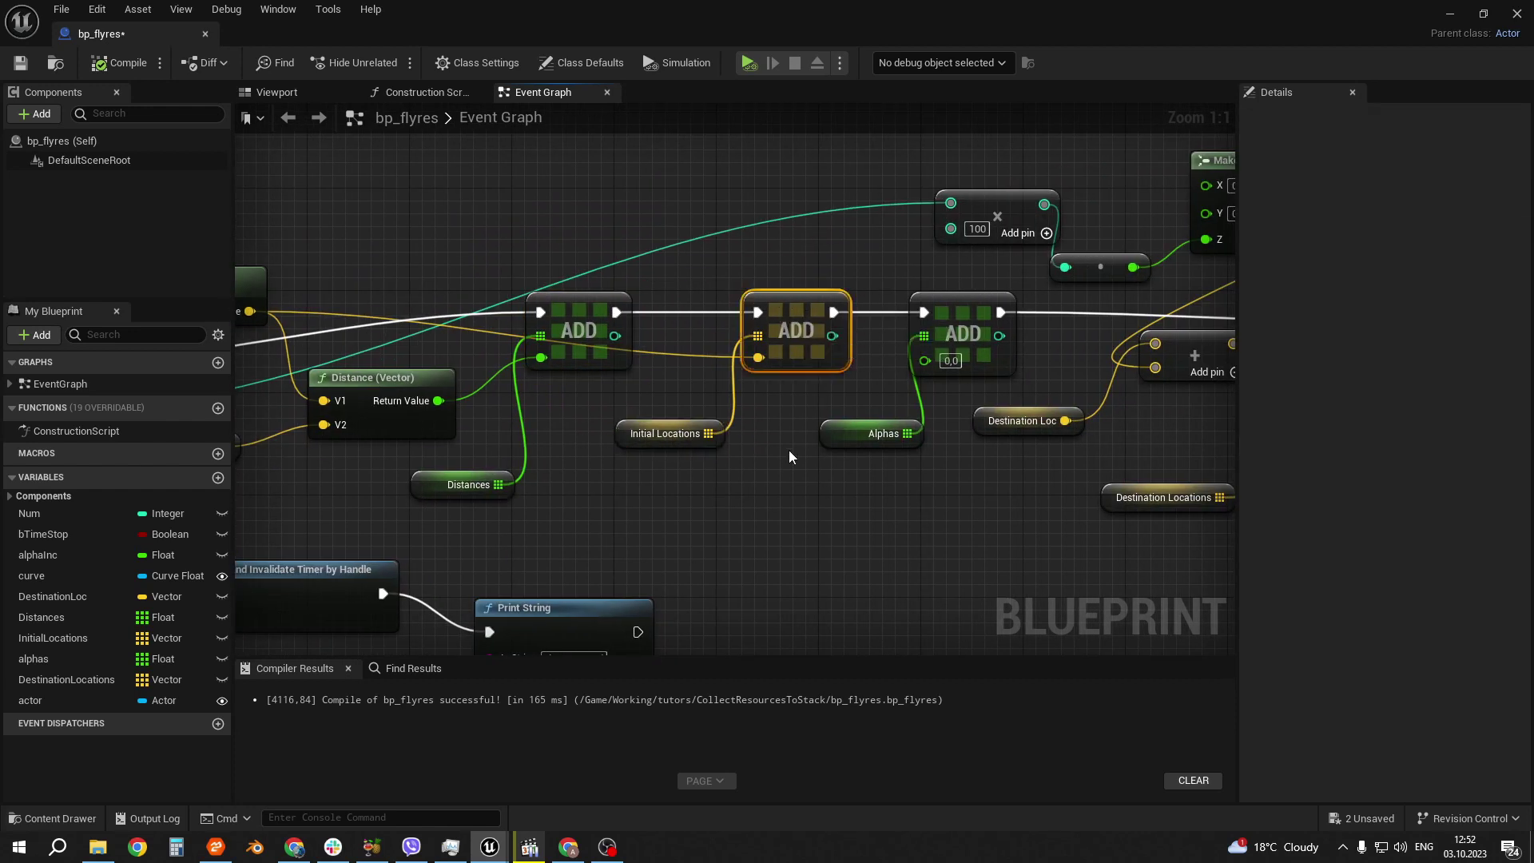
click(692, 424)
right_drag(847, 371, 639, 394)
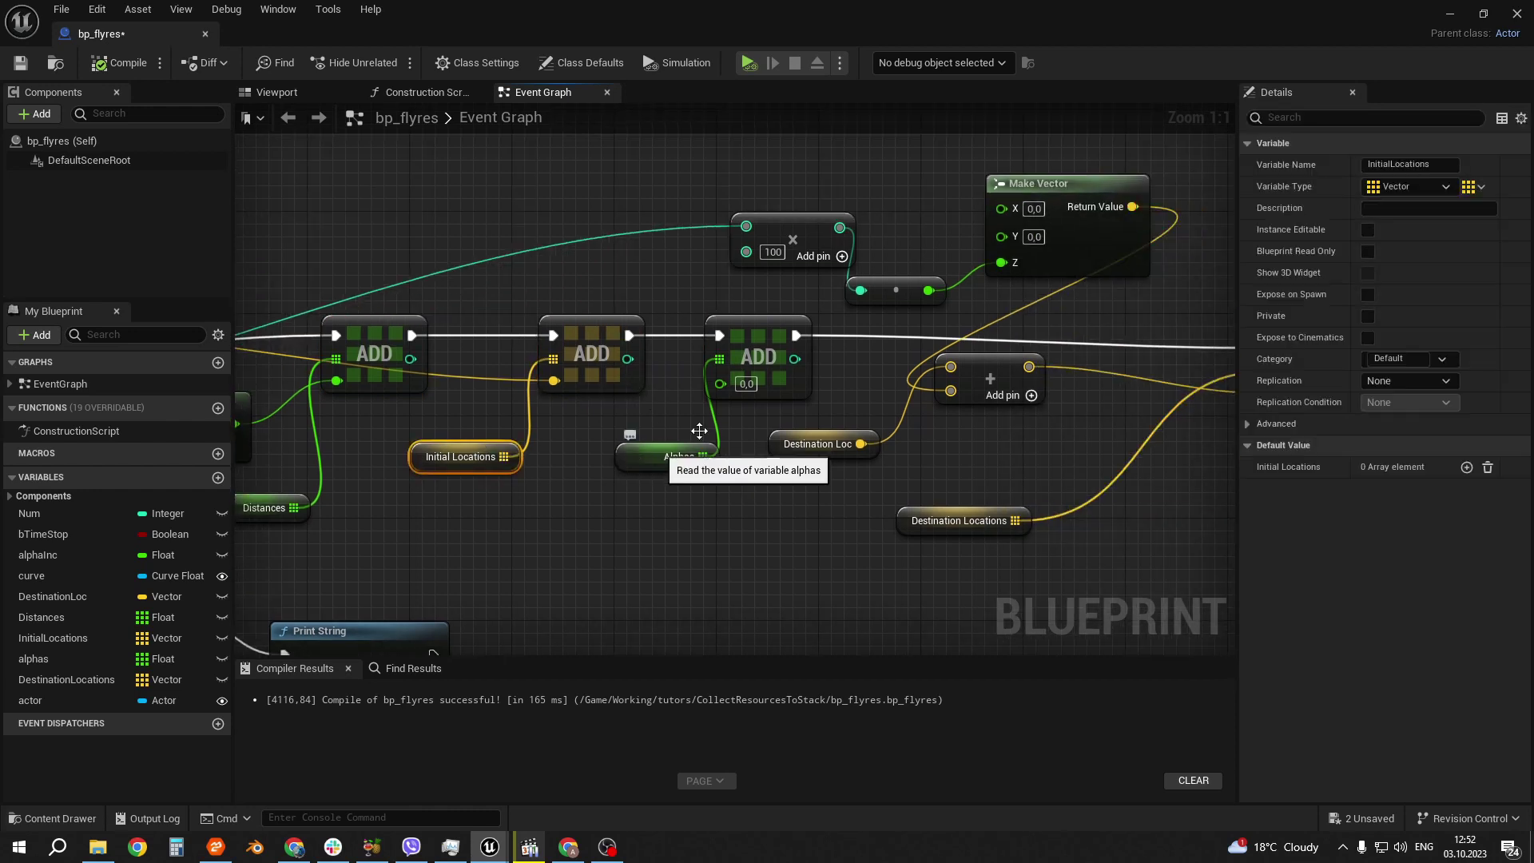
click(781, 325)
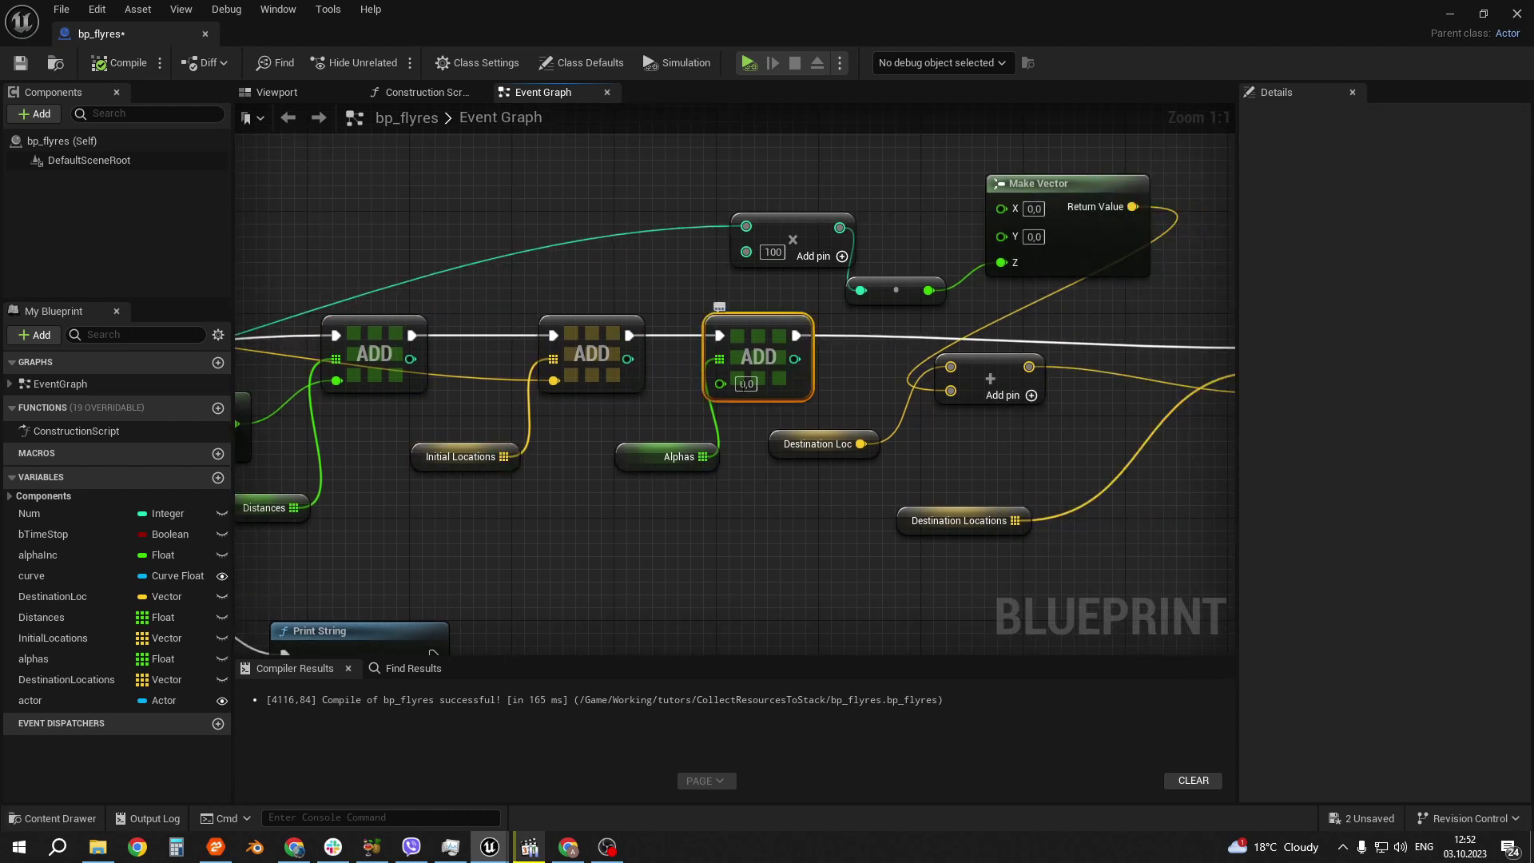
click(630, 451)
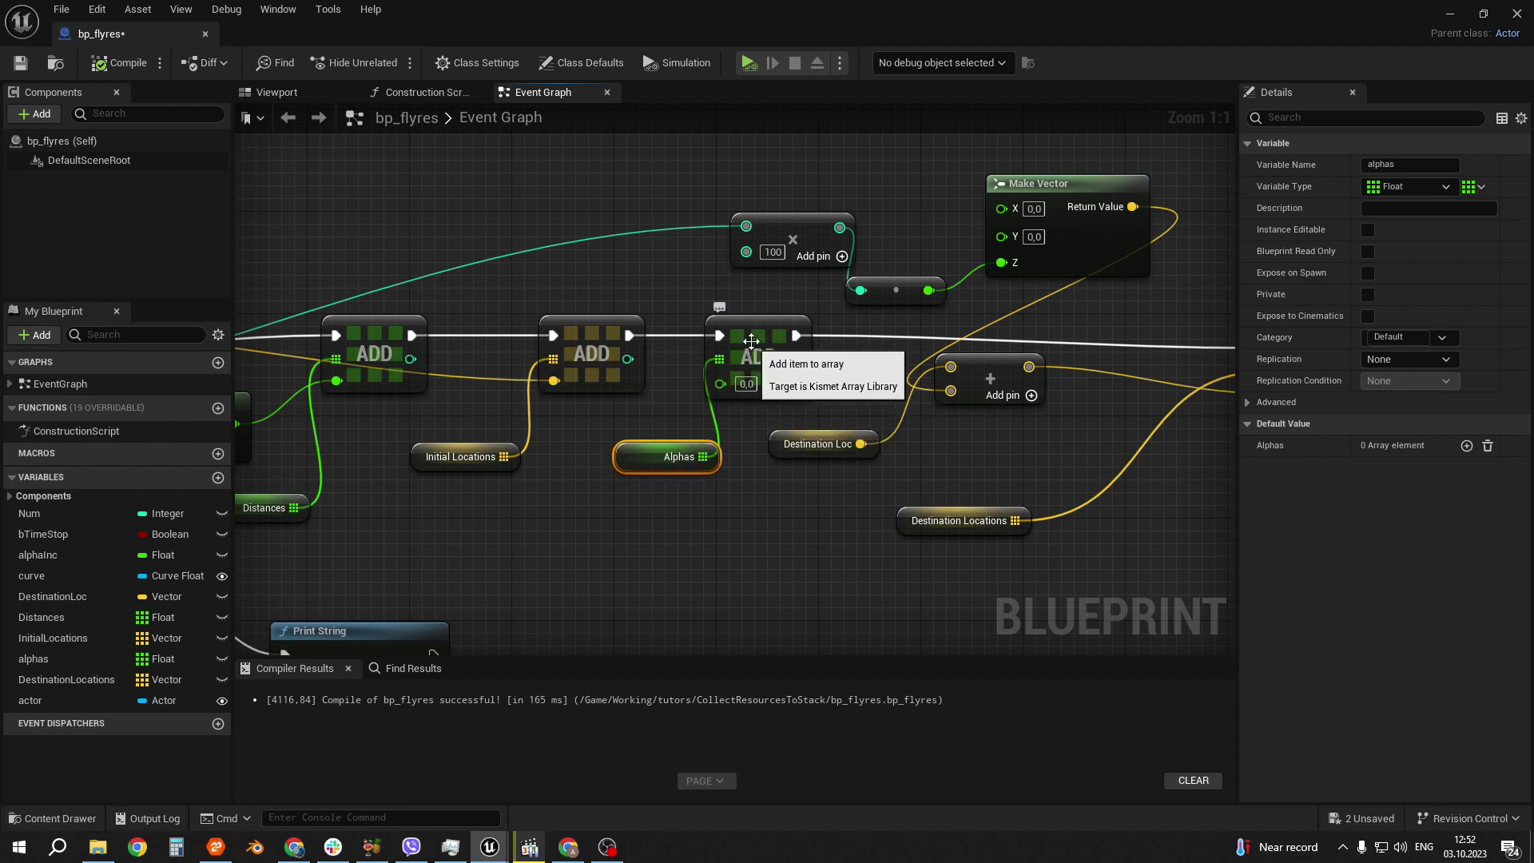
click(758, 397)
Step: Move the Destination Locations and Destination Loc nodes up and right, then zoom out
right_drag(824, 361, 577, 388)
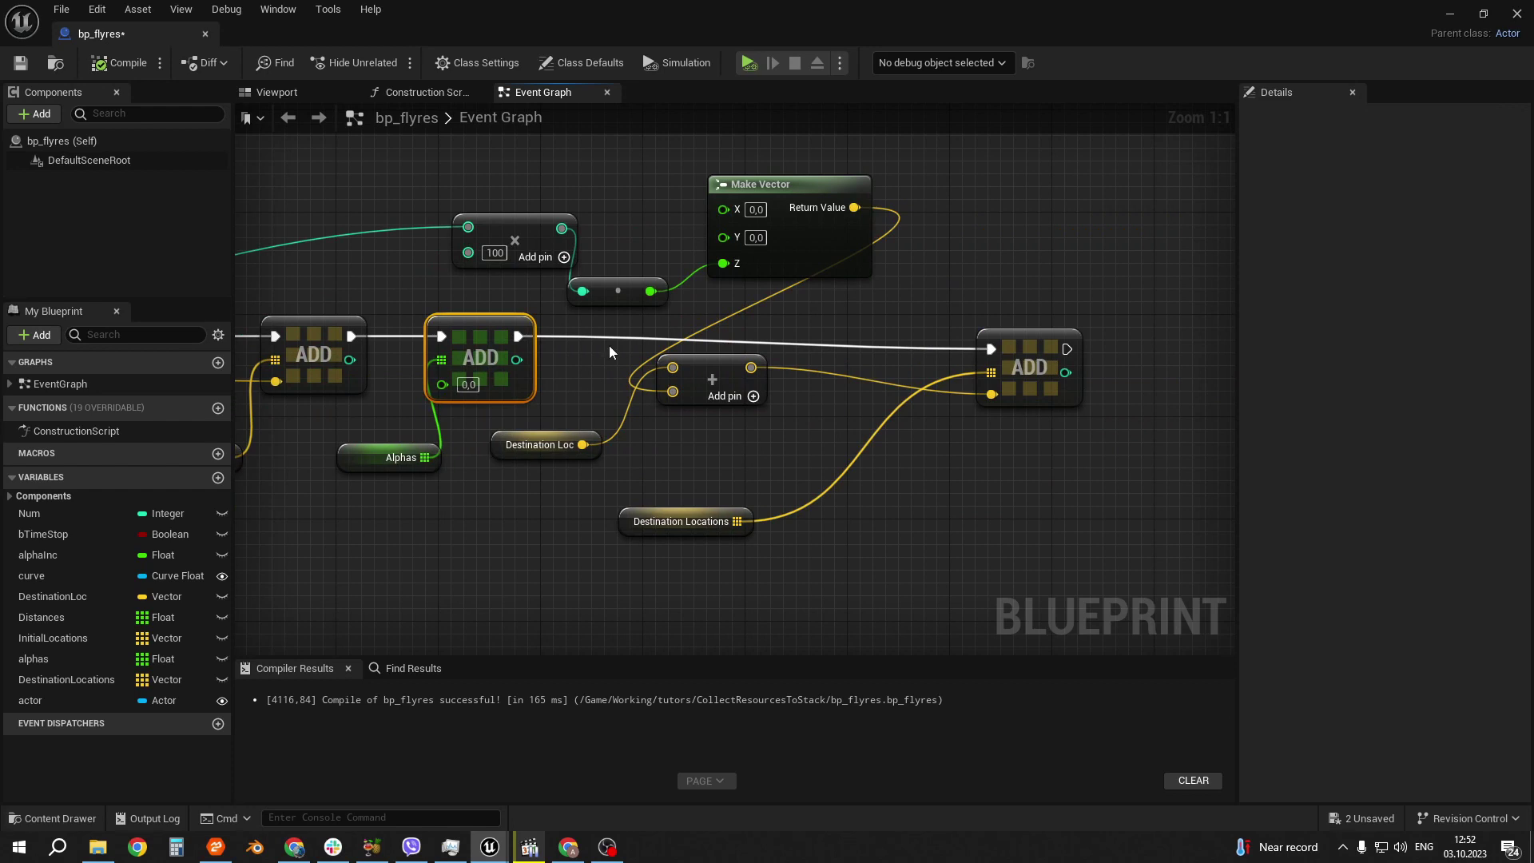
drag(654, 510, 835, 485)
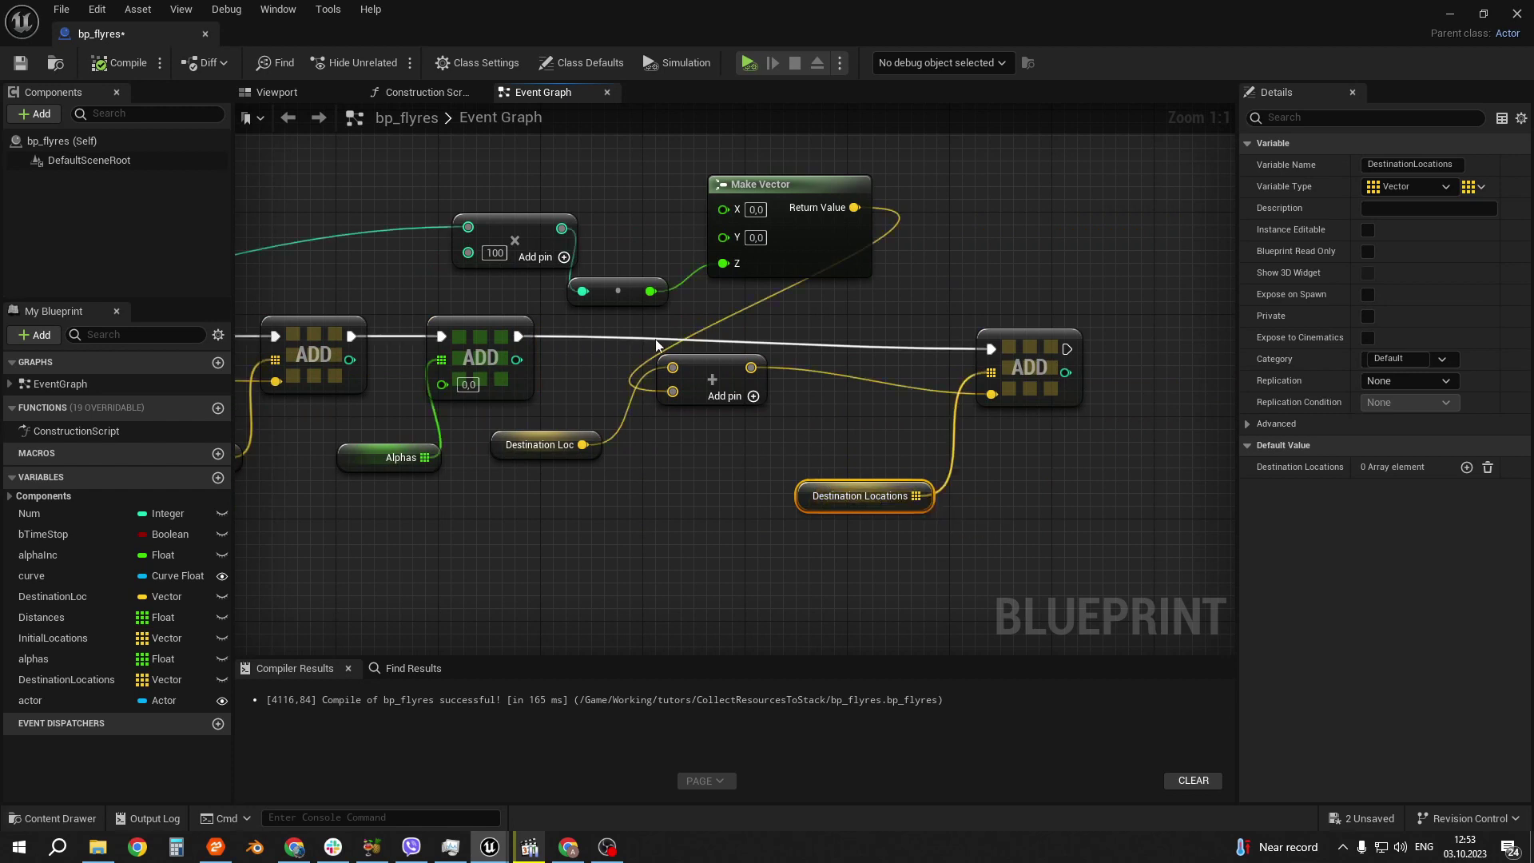
drag(532, 432, 557, 407)
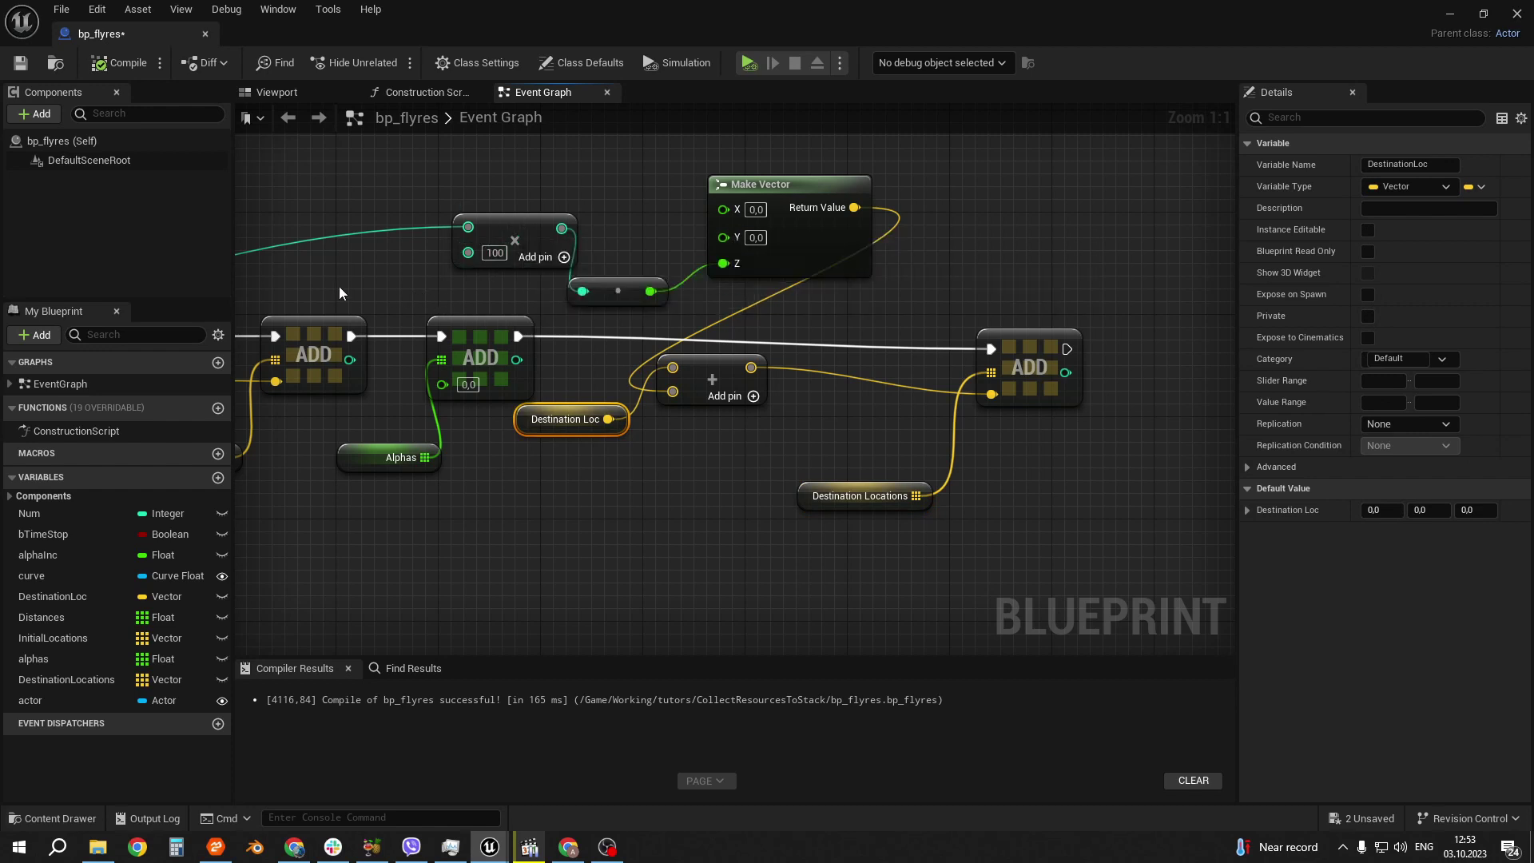
right_drag(339, 286, 570, 317)
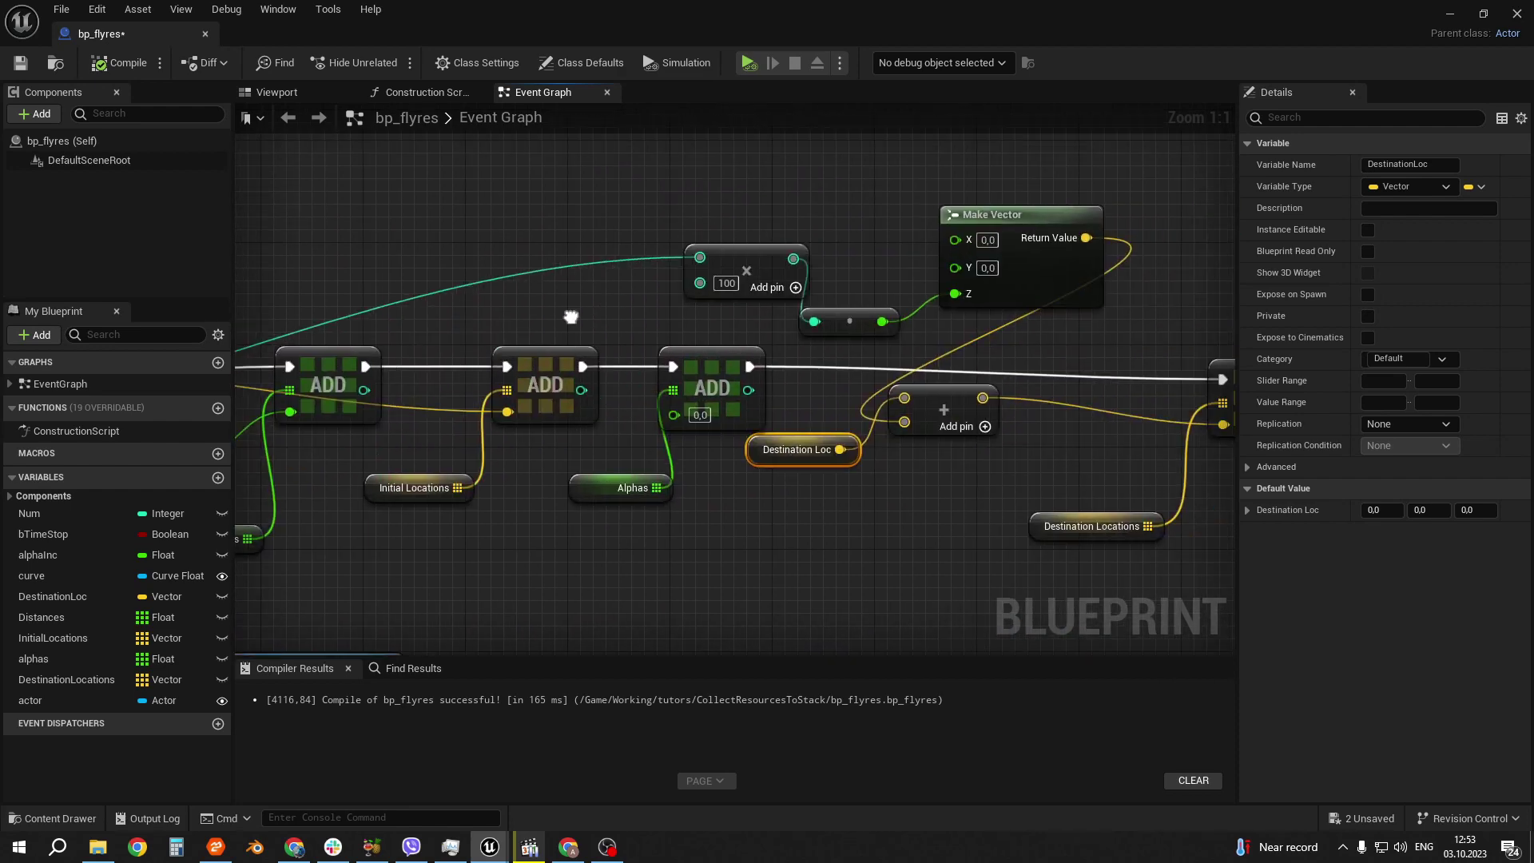
mouse_move(925, 510)
right_down()
mouse_move(668, 449)
mouse_move(1215, 291)
right_up()
scroll(750, 414, down, 4)
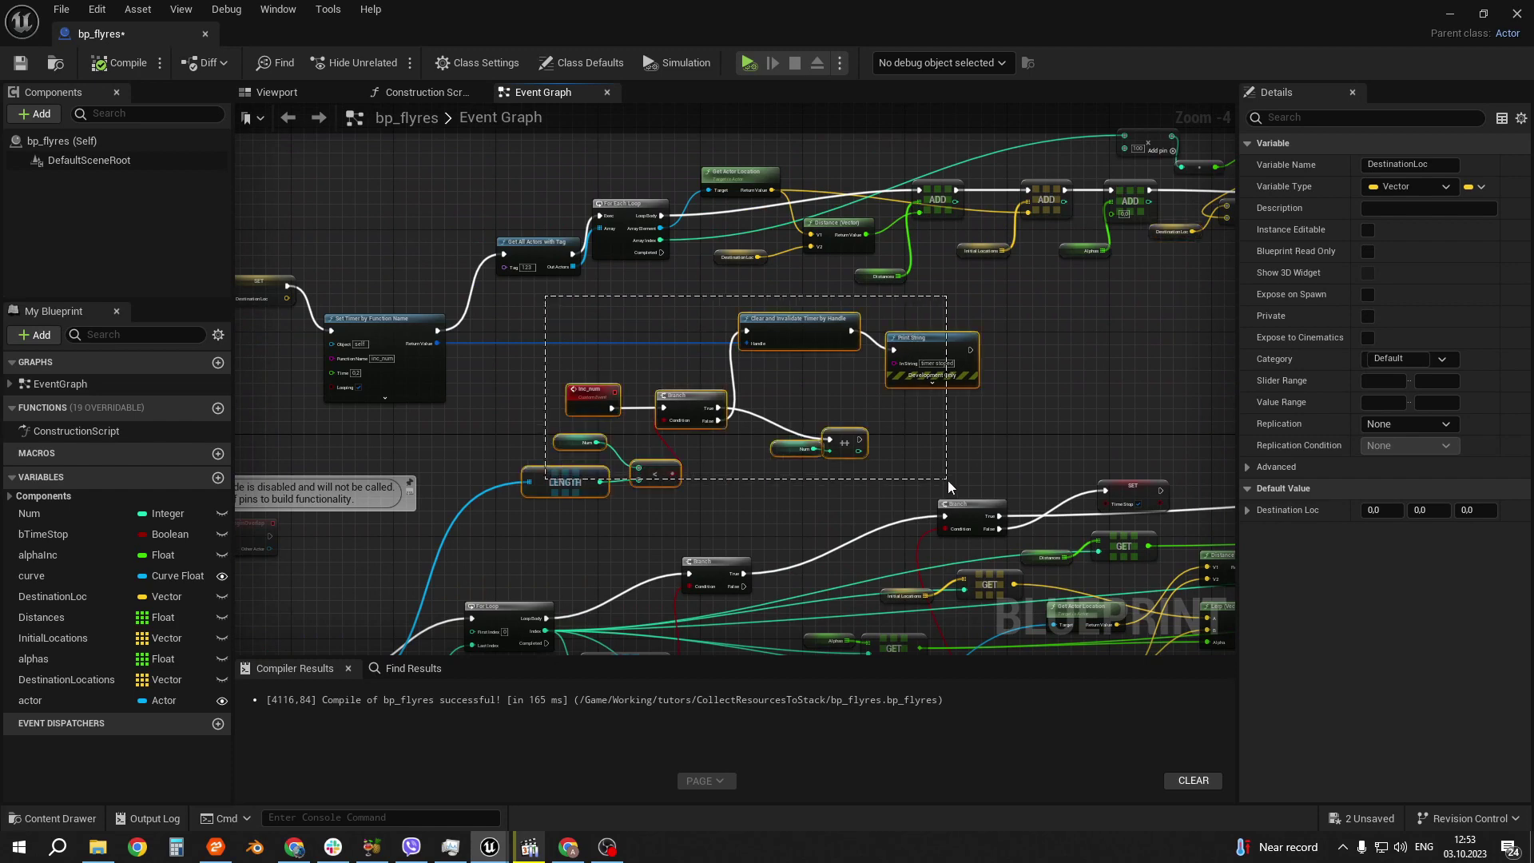
drag(601, 362, 948, 479)
right_drag(569, 550, 831, 235)
scroll(348, 479, up, 3)
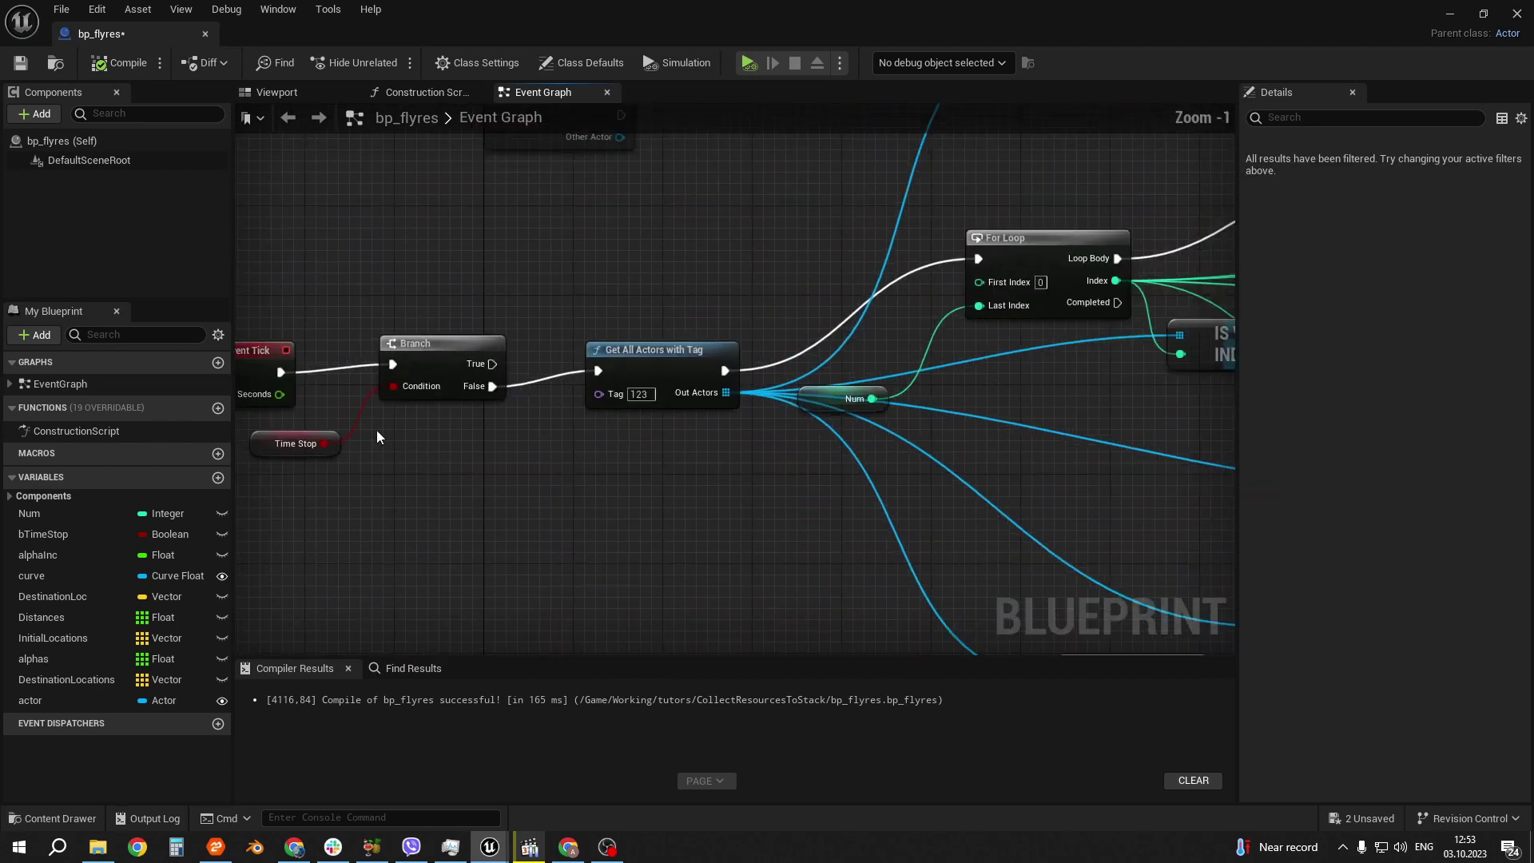
right_drag(376, 430, 542, 394)
drag(462, 218, 597, 439)
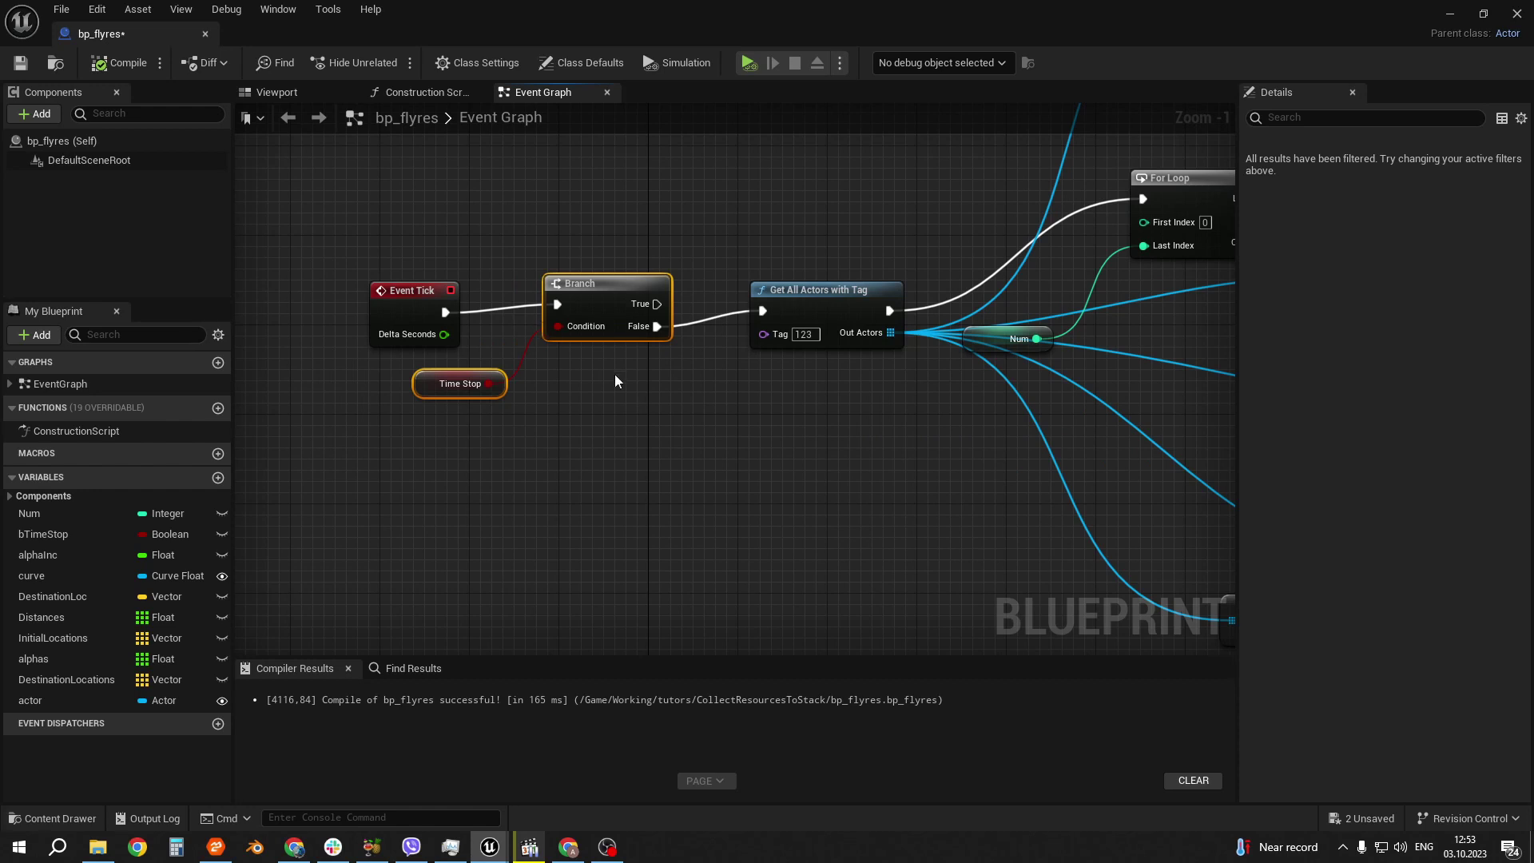
right_drag(616, 381, 493, 405)
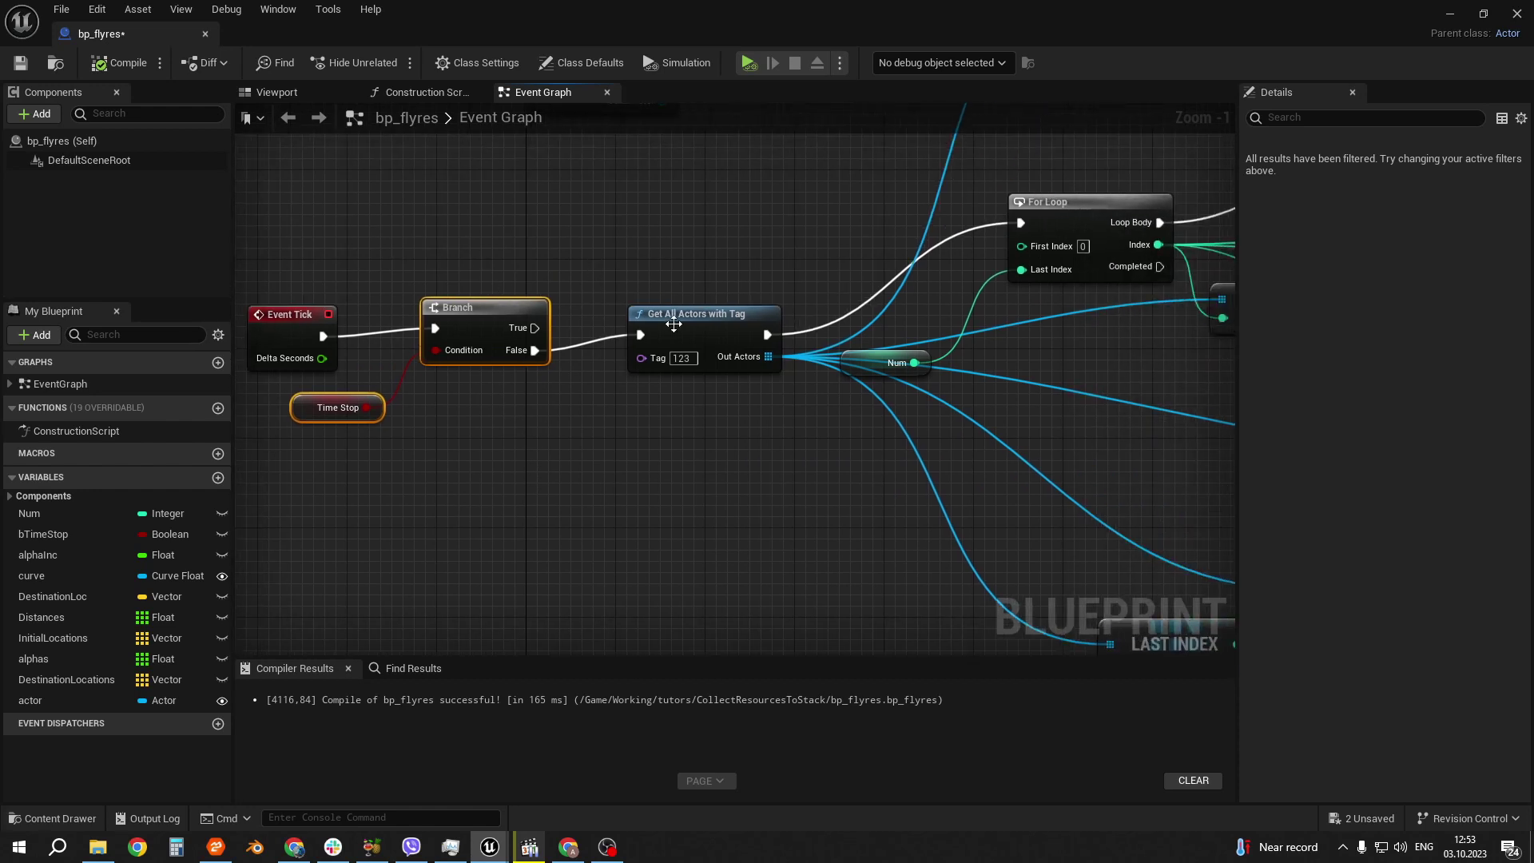
right_drag(674, 323, 552, 257)
click(550, 260)
right_drag(660, 405, 549, 559)
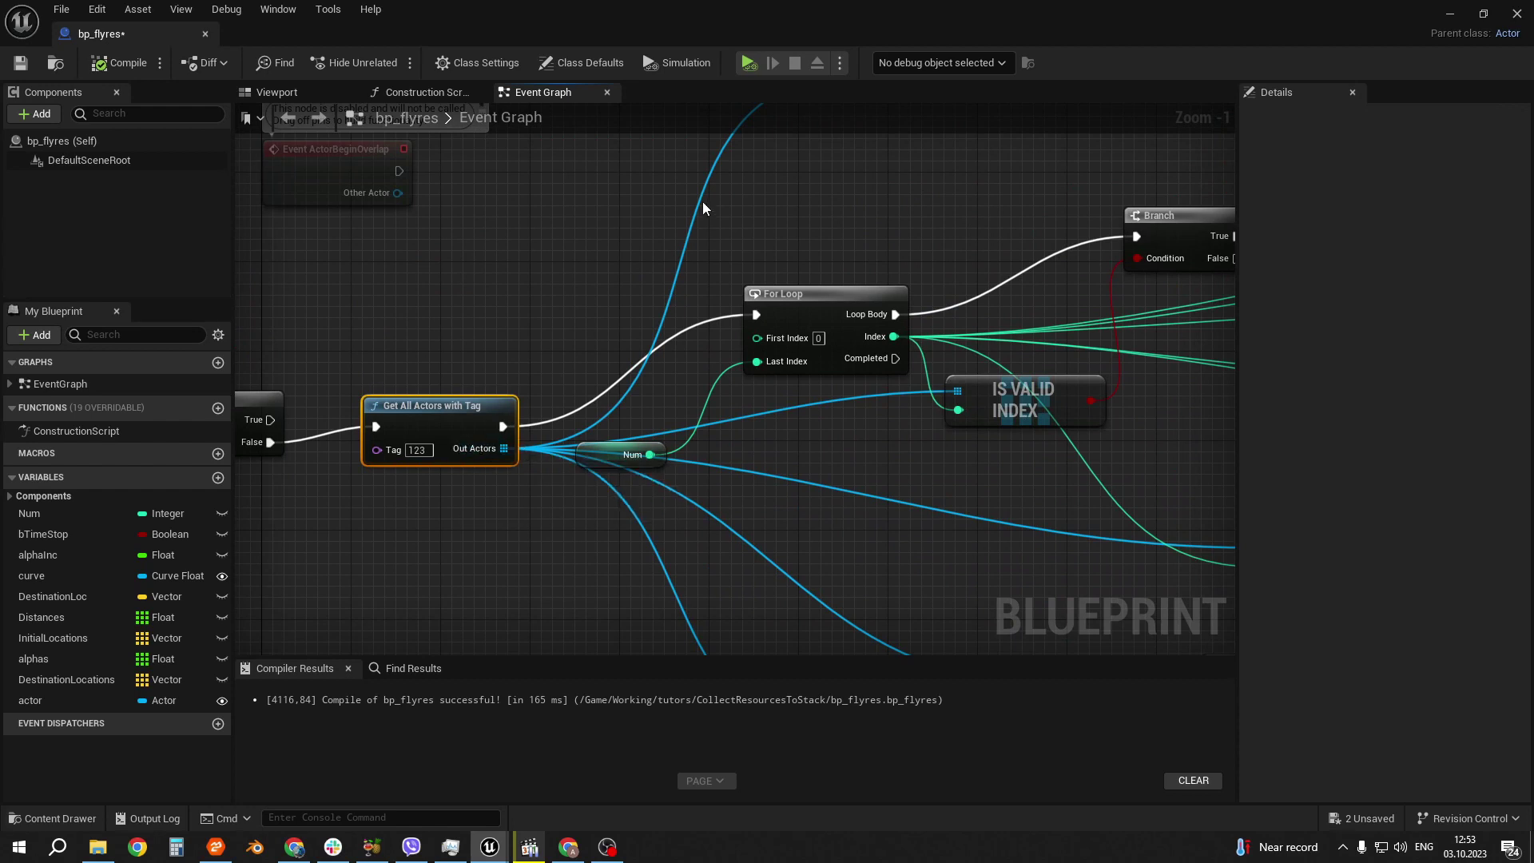
right_drag(702, 207, 617, 246)
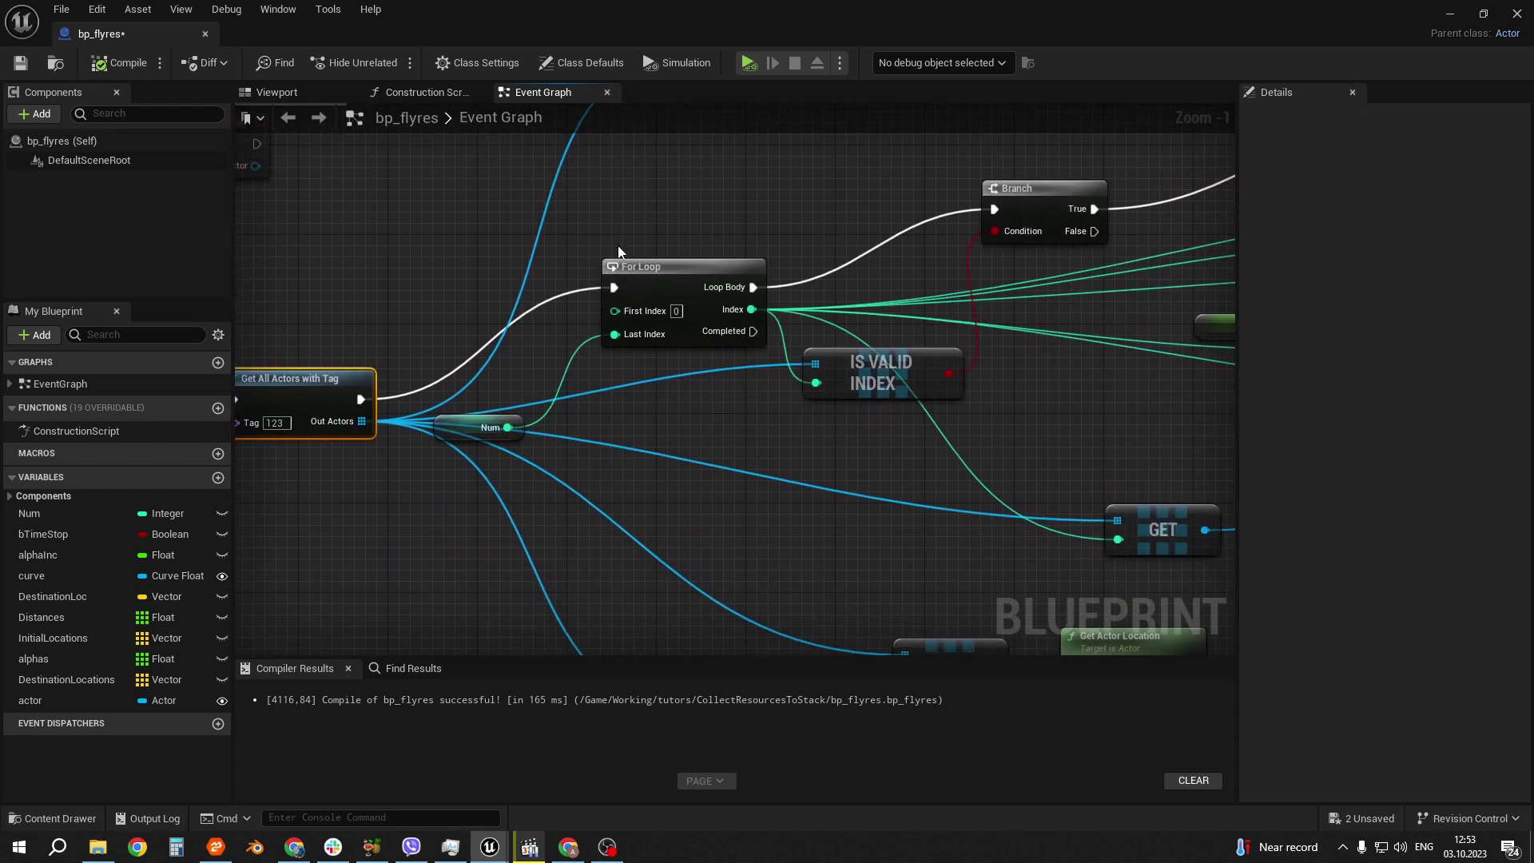
click(655, 265)
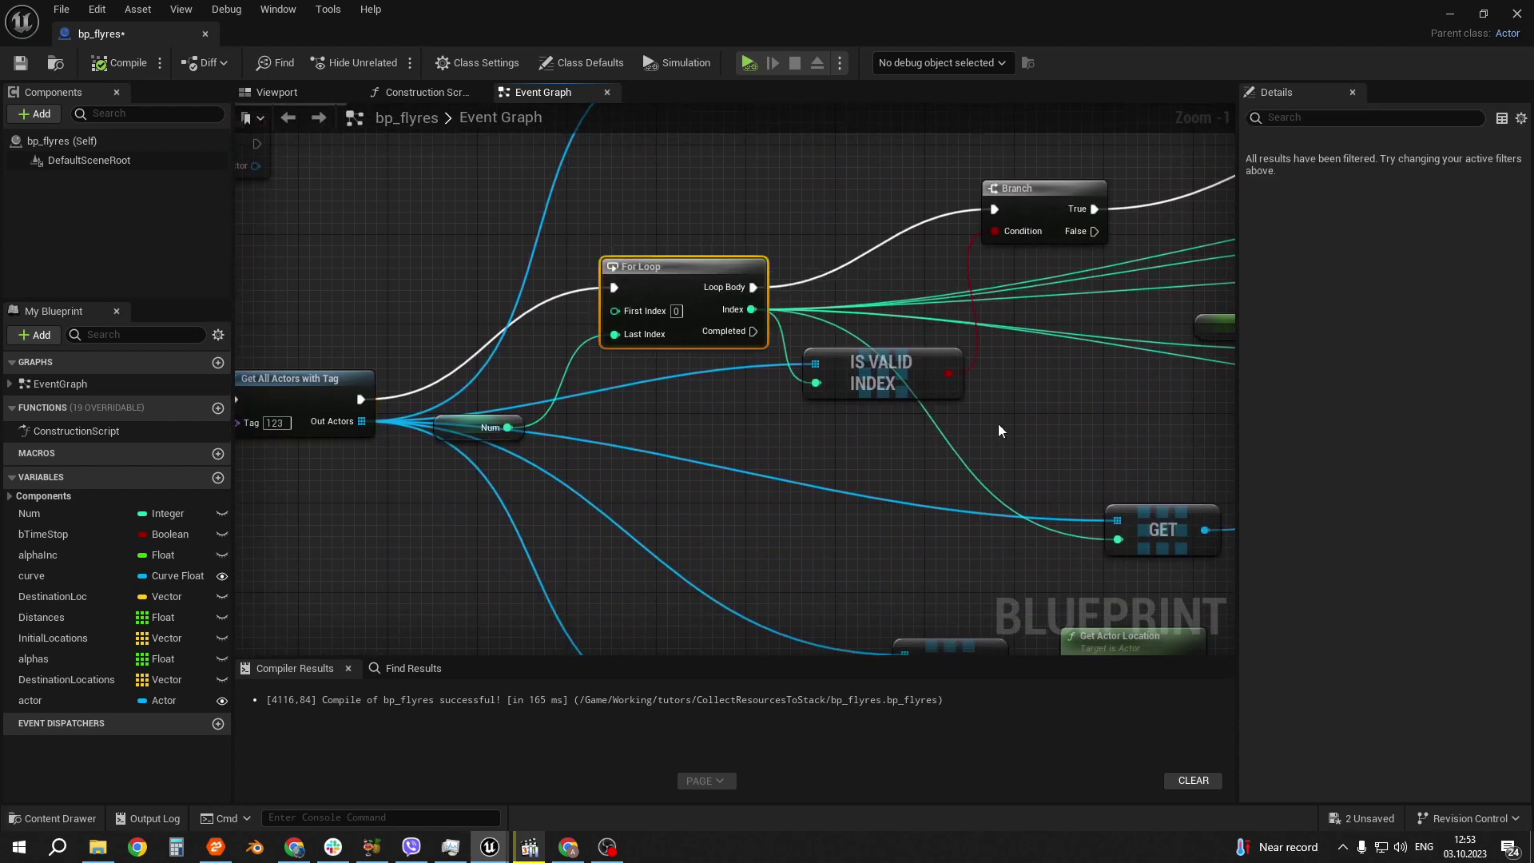
click(484, 417)
right_drag(797, 201, 657, 485)
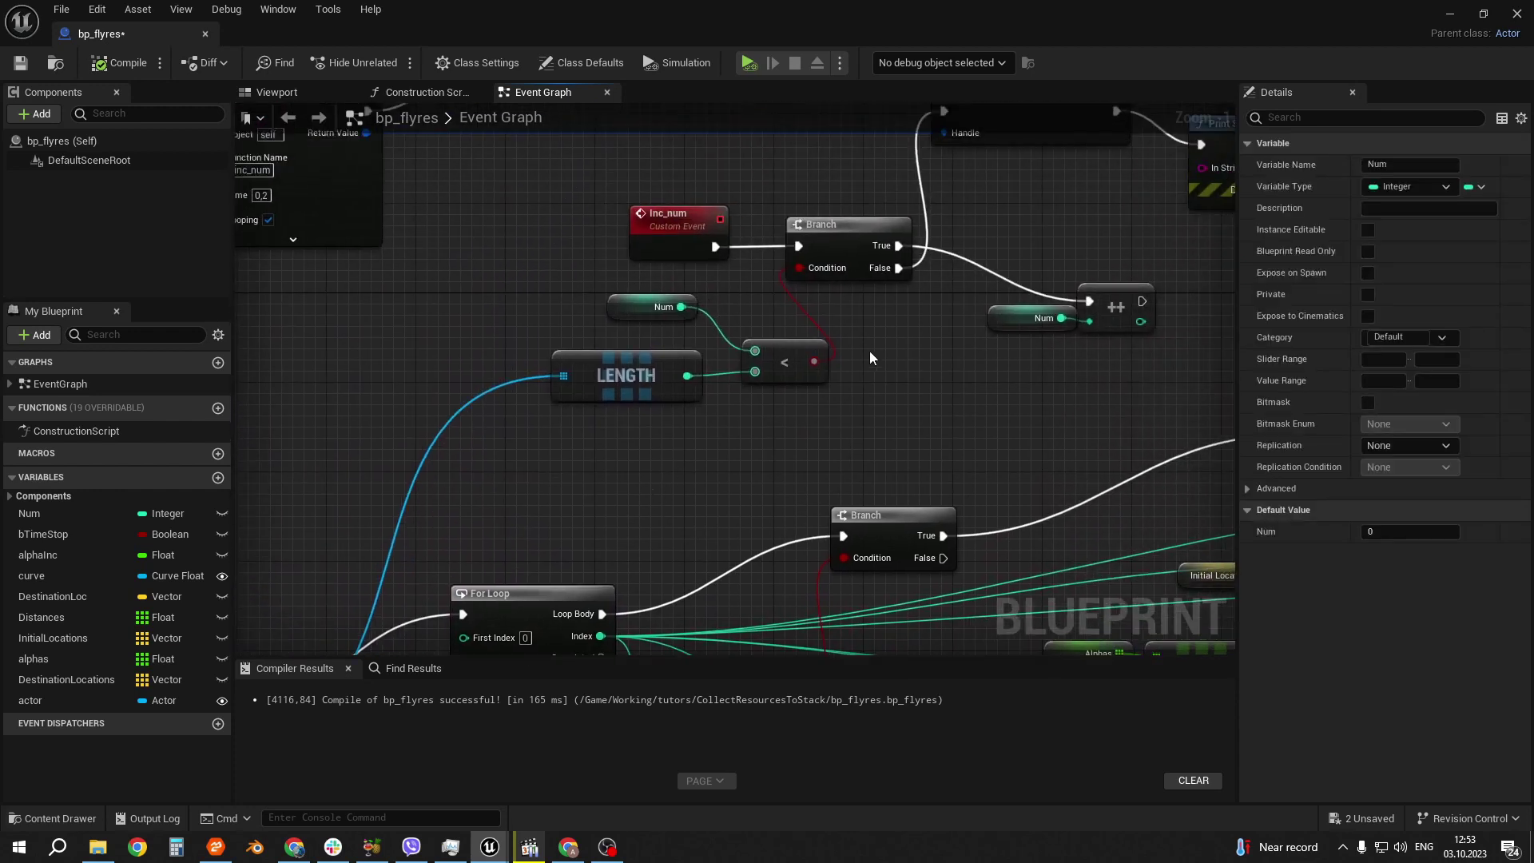
mouse_move(871, 358)
right_down()
mouse_move(596, 492)
mouse_move(827, 399)
right_up()
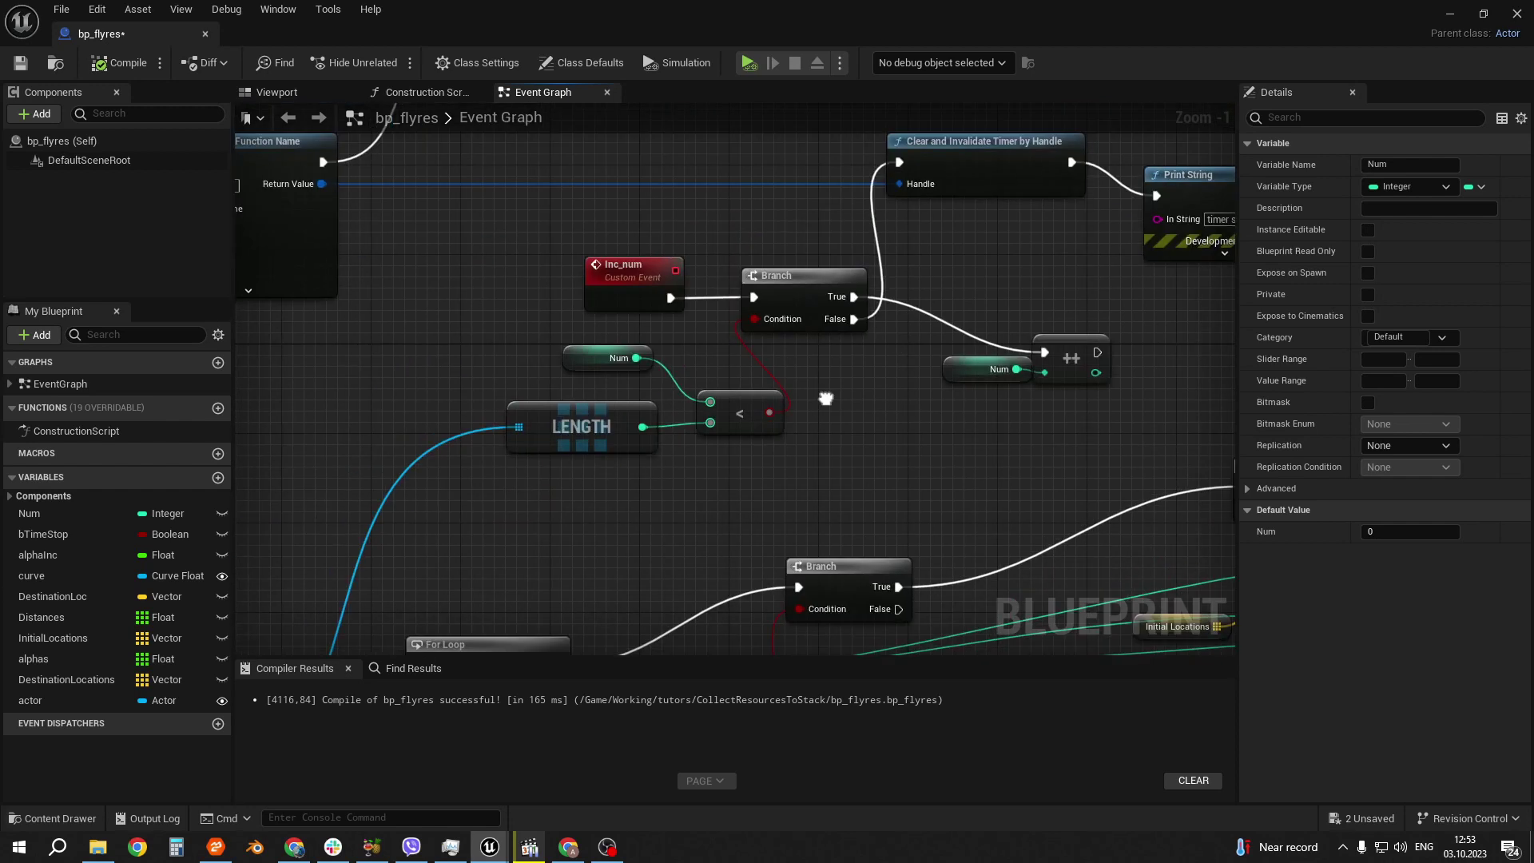
right_drag(311, 257, 518, 275)
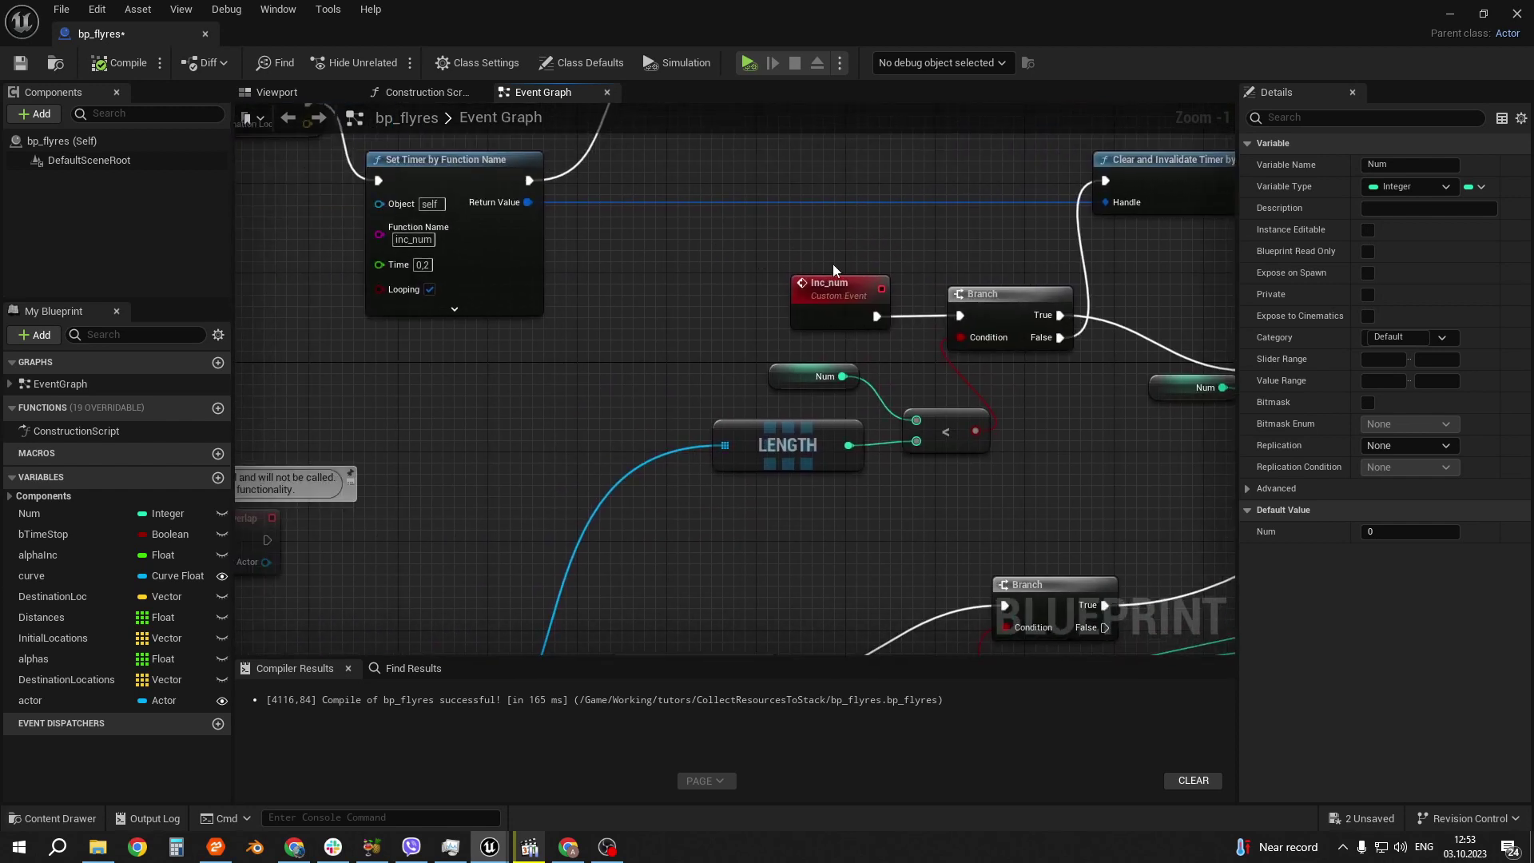
right_drag(833, 268, 805, 228)
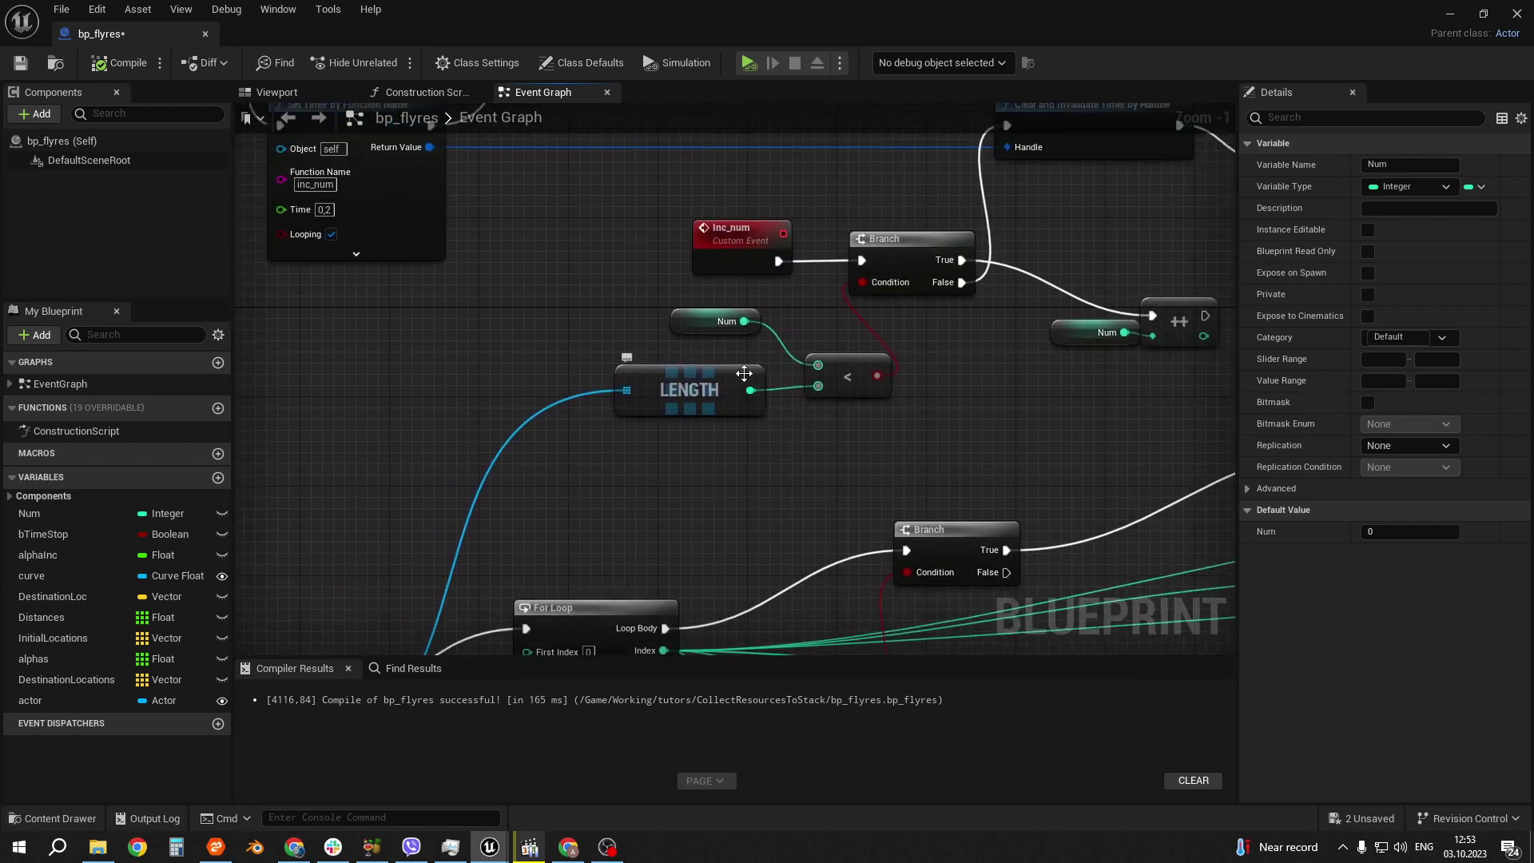
click(703, 321)
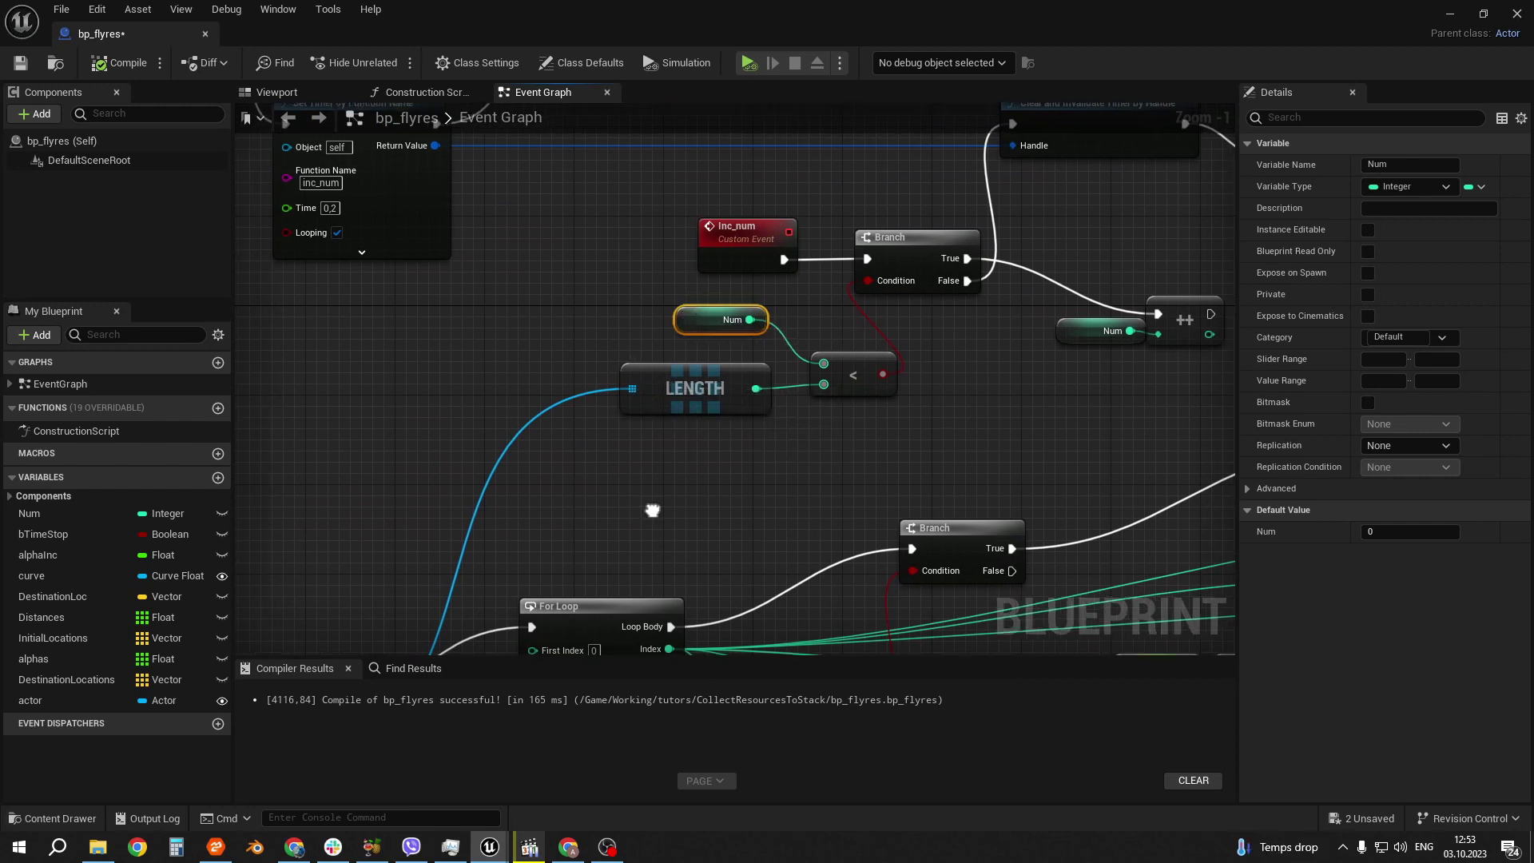
mouse_move(651, 507)
right_down()
mouse_move(840, 310)
mouse_move(697, 282)
right_up()
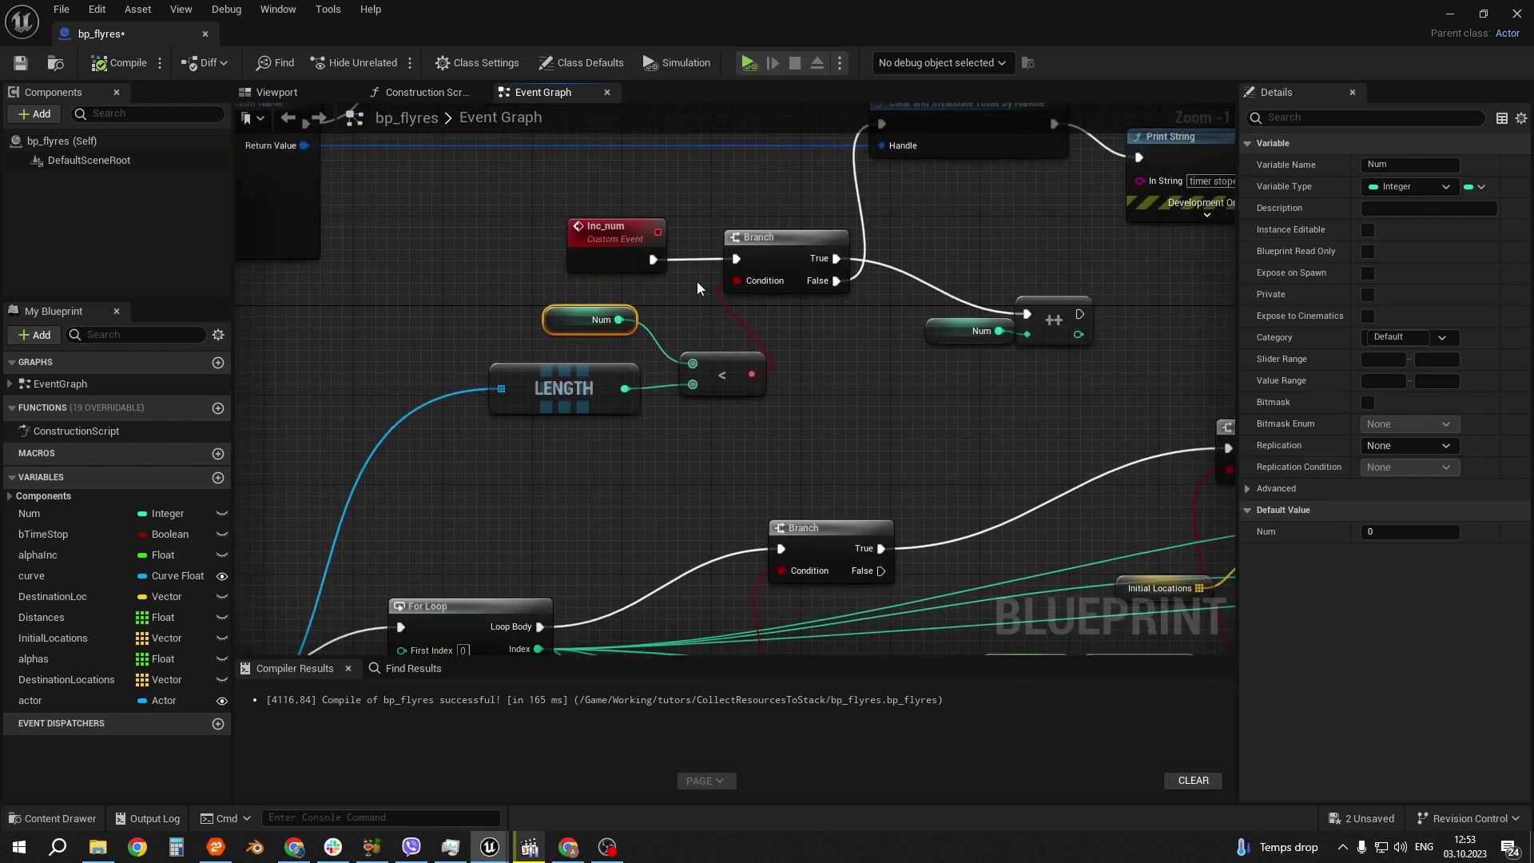
right_drag(869, 285, 731, 353)
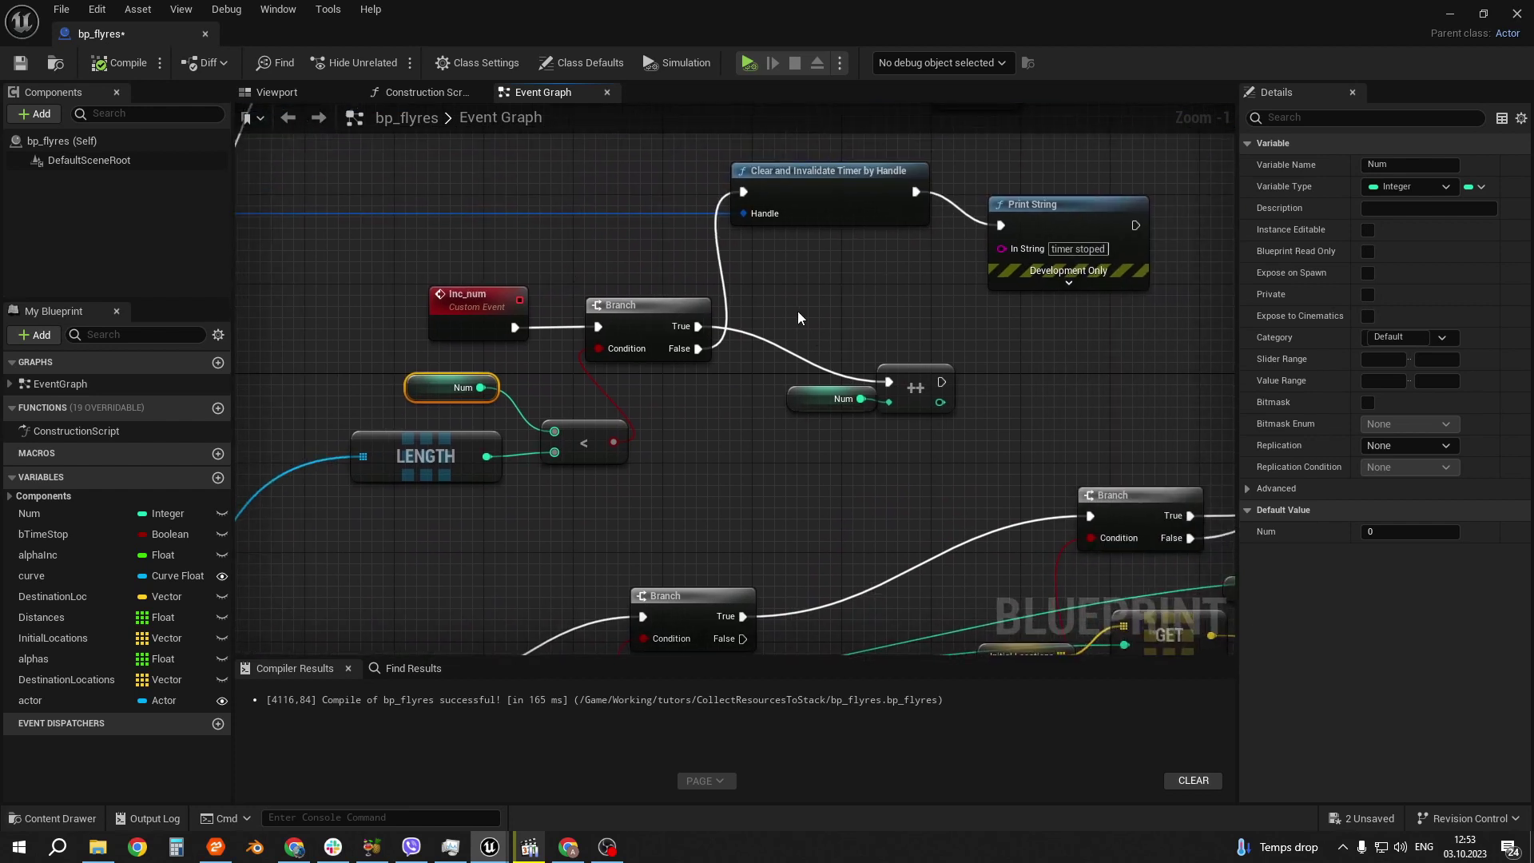
drag(799, 318, 895, 400)
right_drag(917, 310, 908, 361)
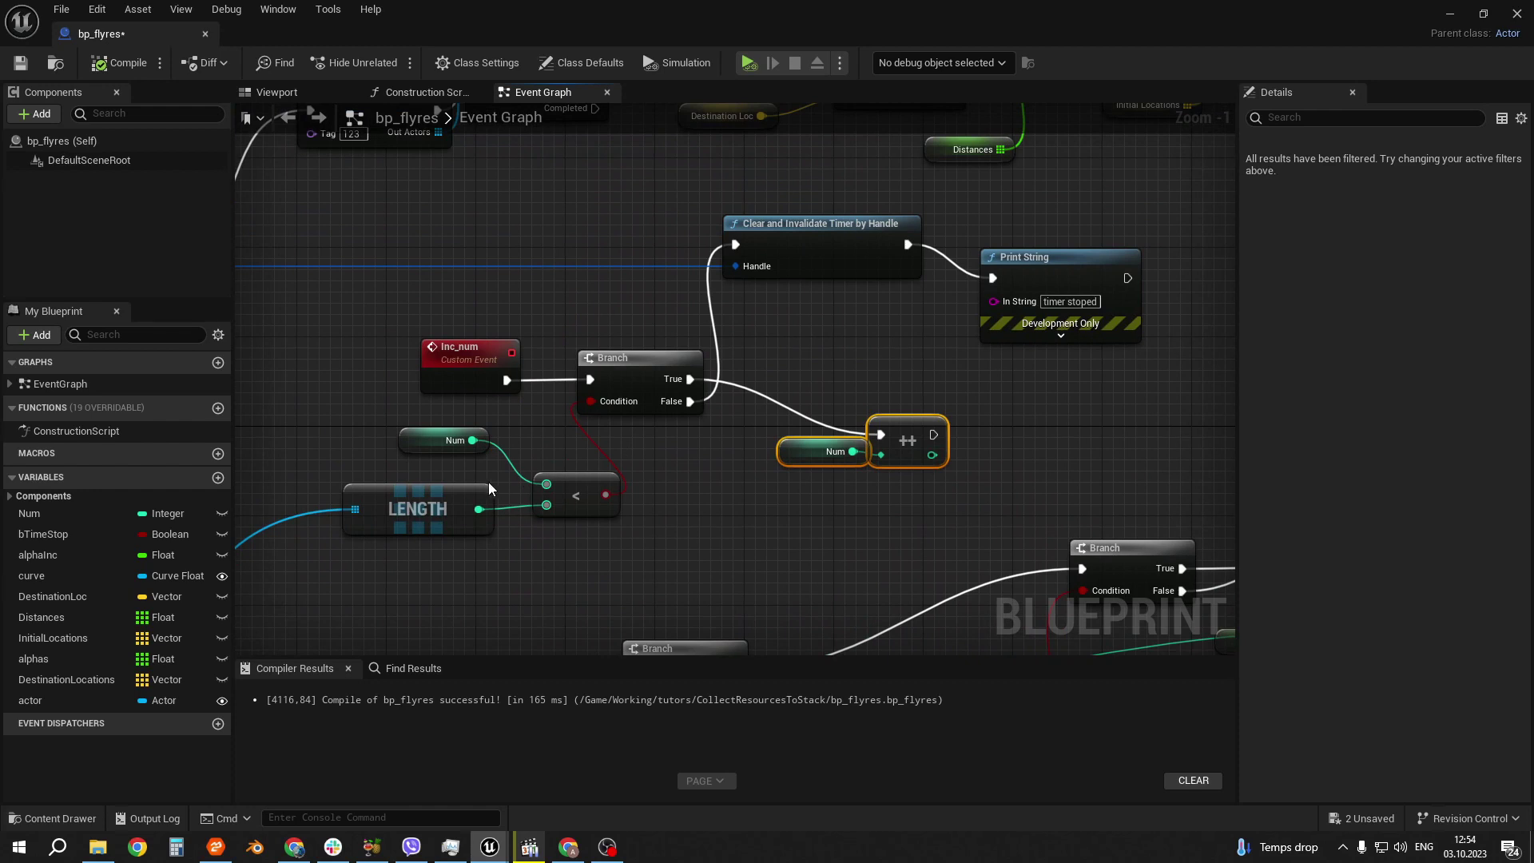
click(823, 240)
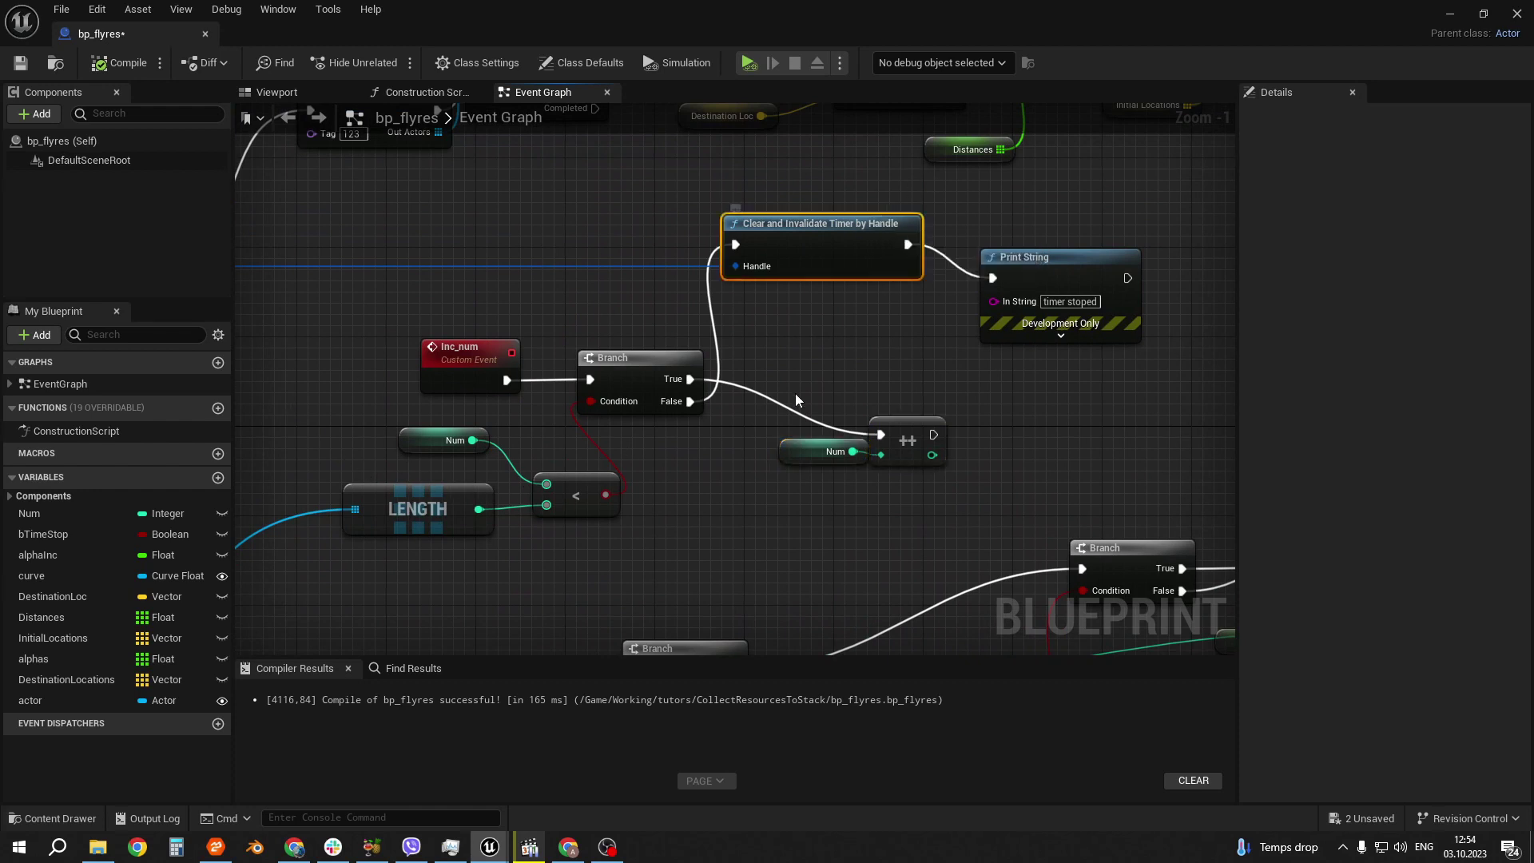
mouse_move(795, 393)
right_down()
mouse_move(753, 412)
mouse_move(830, 231)
right_up()
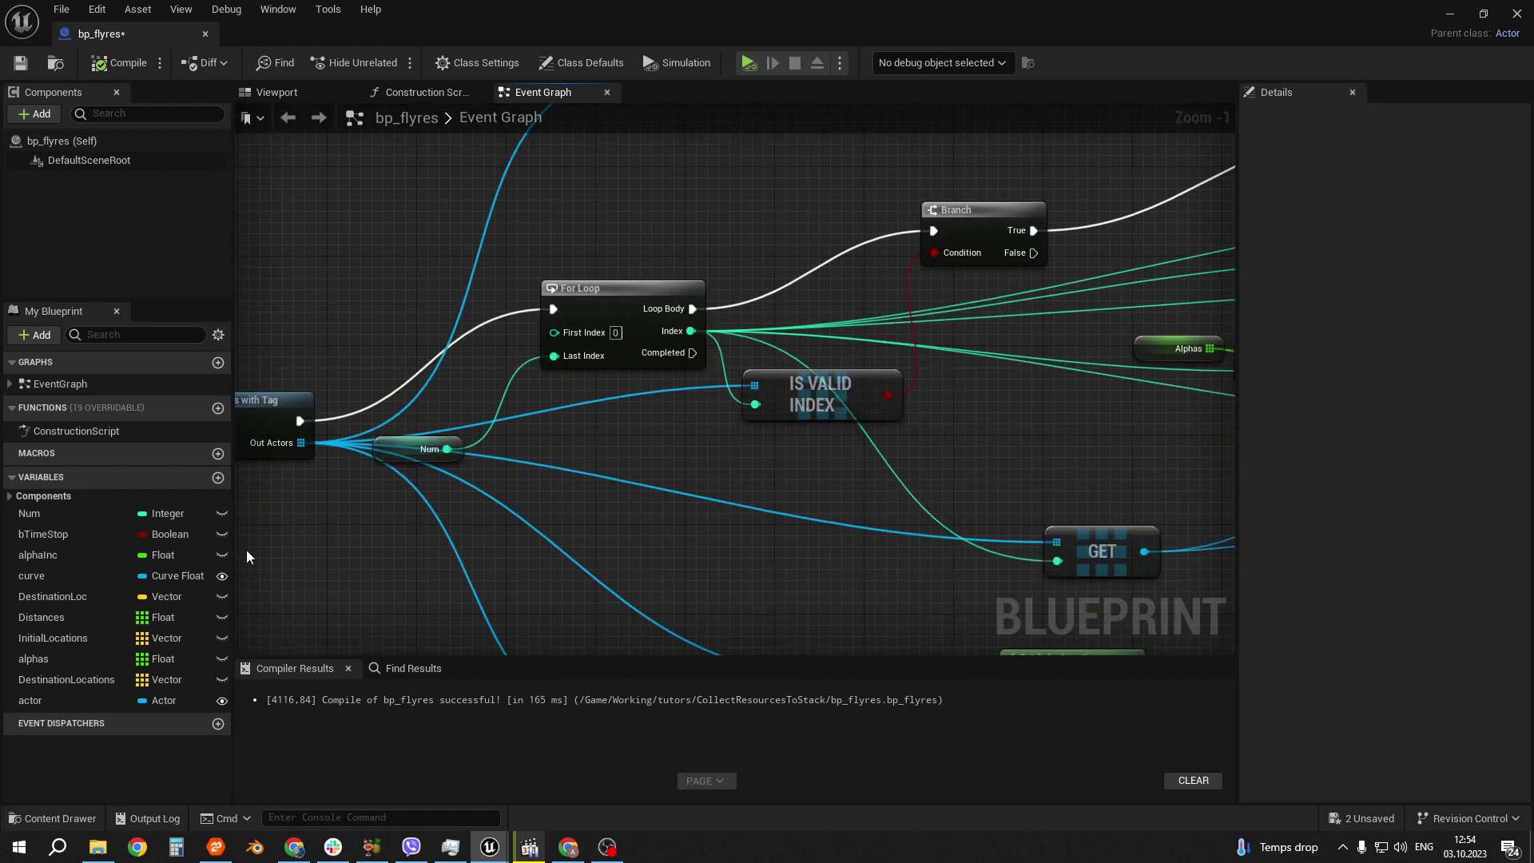
click(396, 445)
right_drag(919, 428, 756, 489)
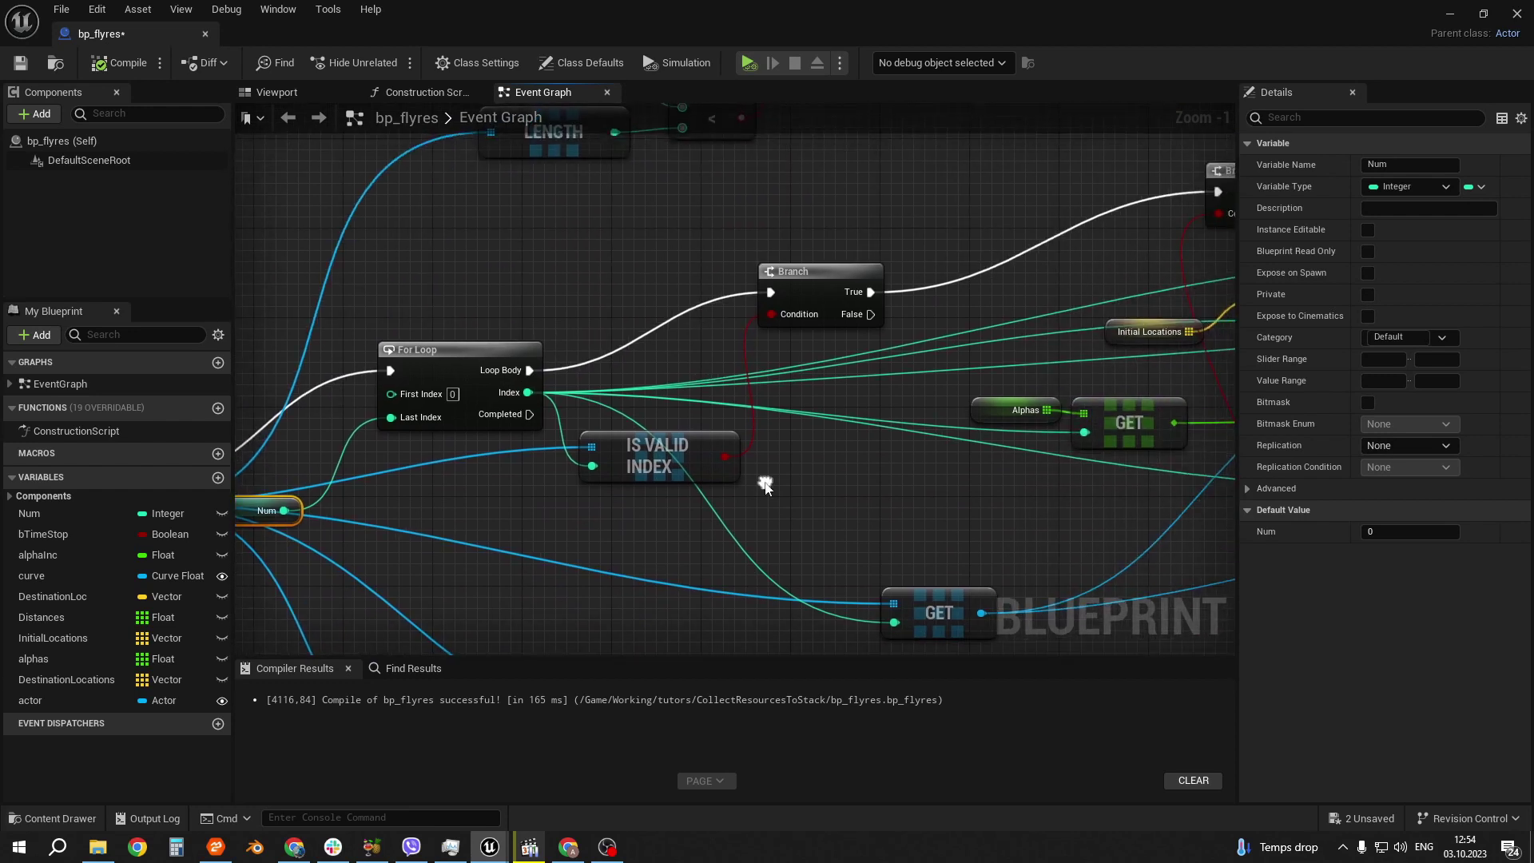
click(674, 441)
right_drag(841, 358, 754, 400)
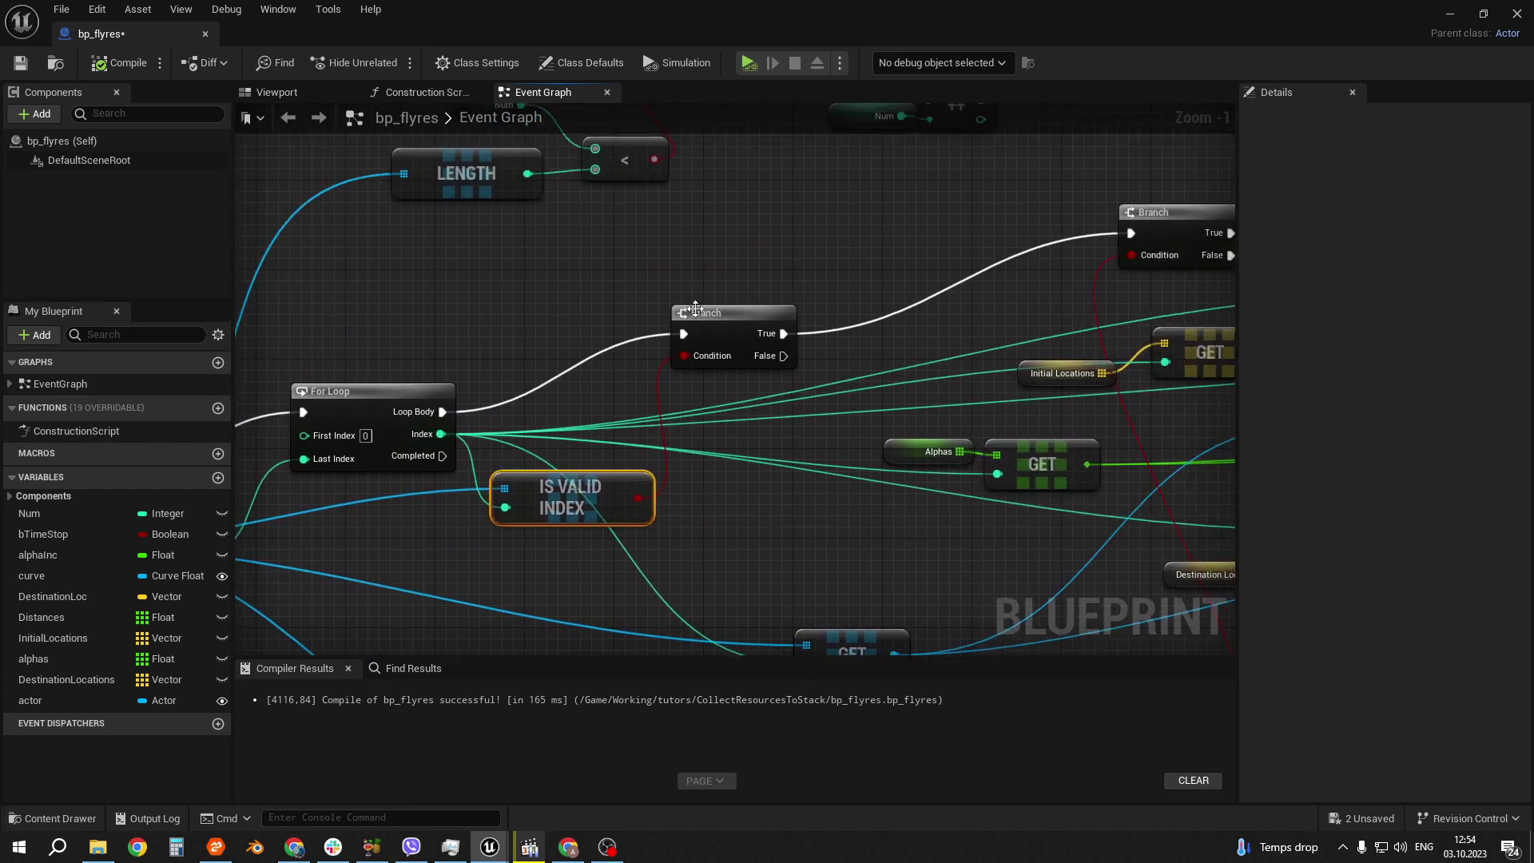
click(733, 314)
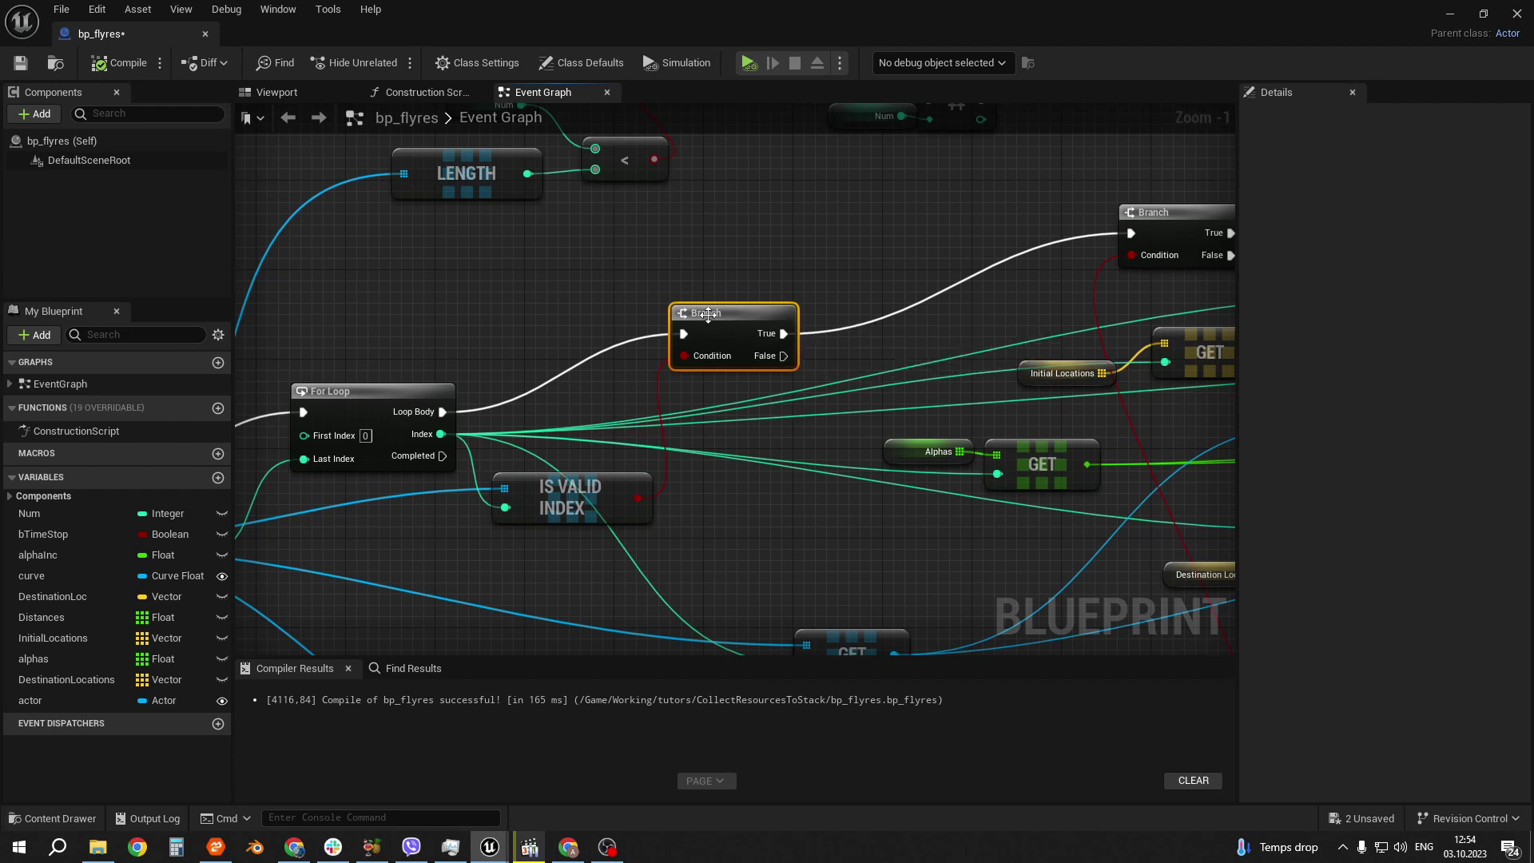
mouse_move(898, 349)
right_down()
mouse_move(704, 350)
mouse_move(548, 311)
right_up()
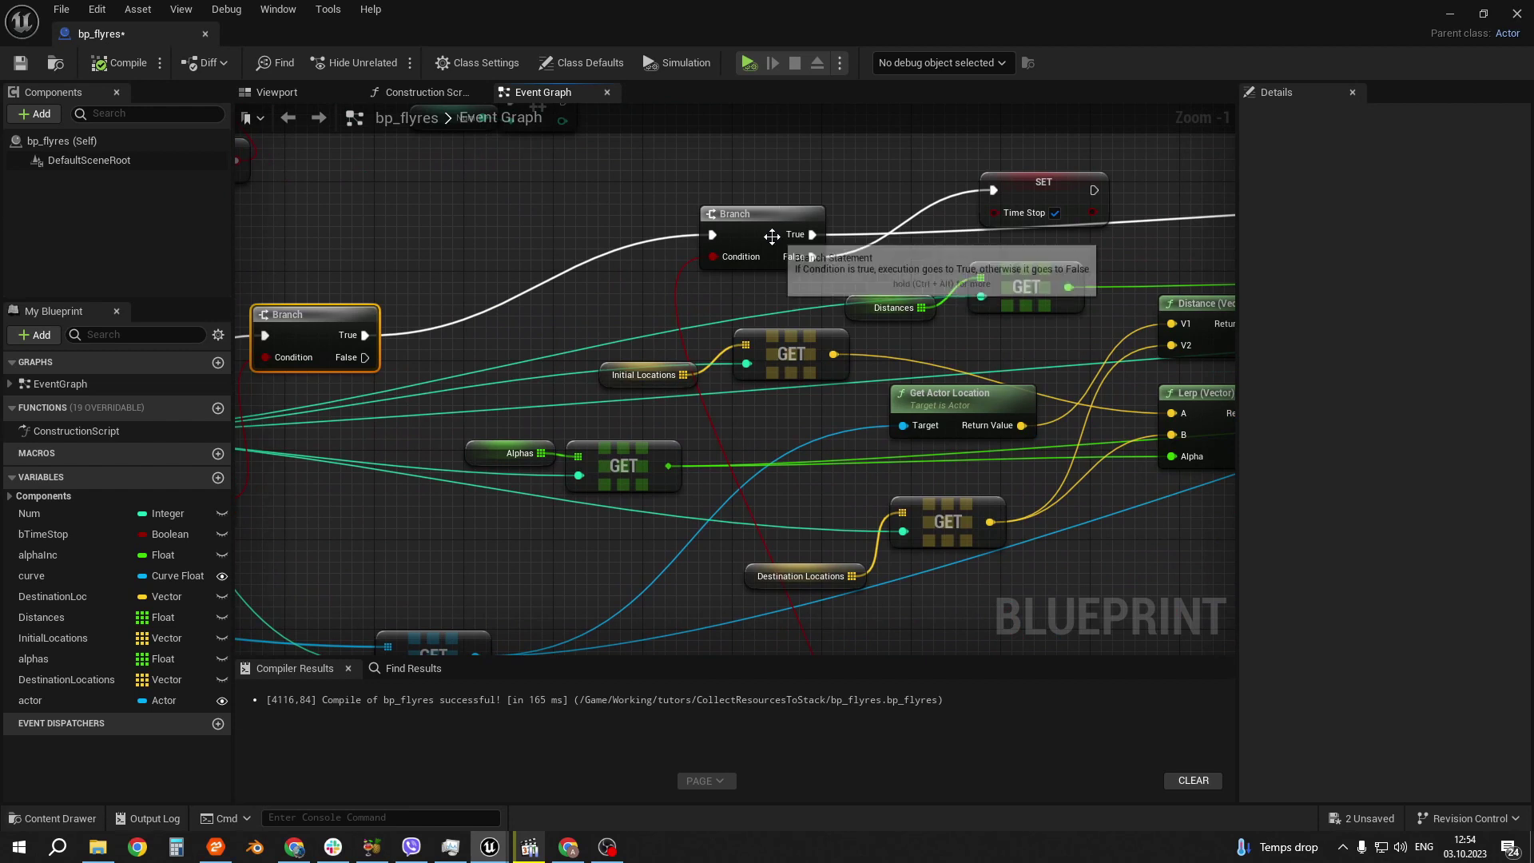
click(734, 226)
right_drag(459, 589, 719, 257)
mouse_move(387, 593)
right_down()
mouse_move(530, 568)
mouse_move(895, 575)
right_up()
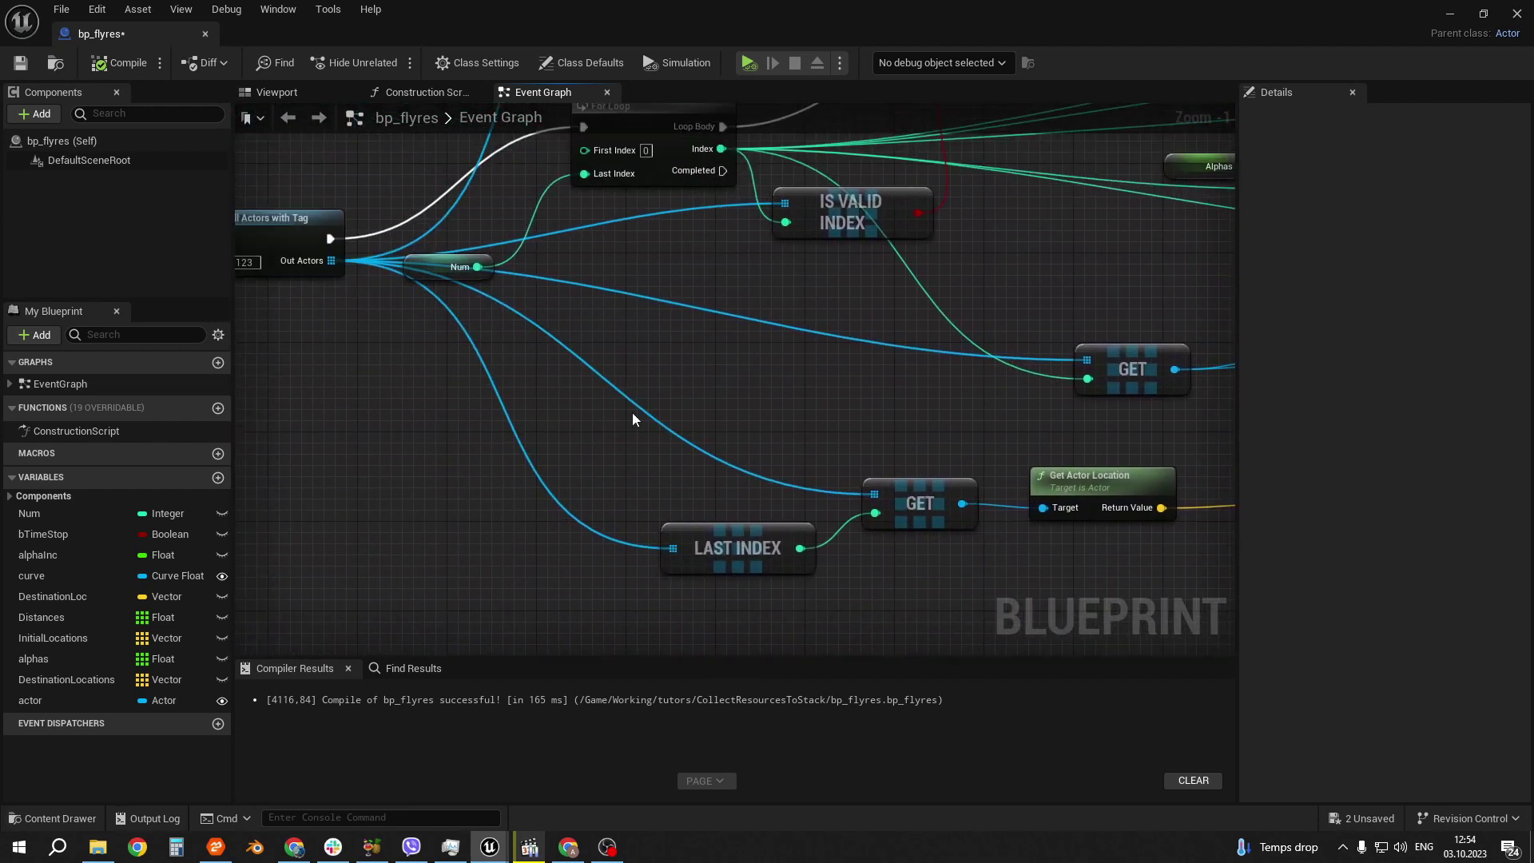
right_drag(1018, 593, 829, 563)
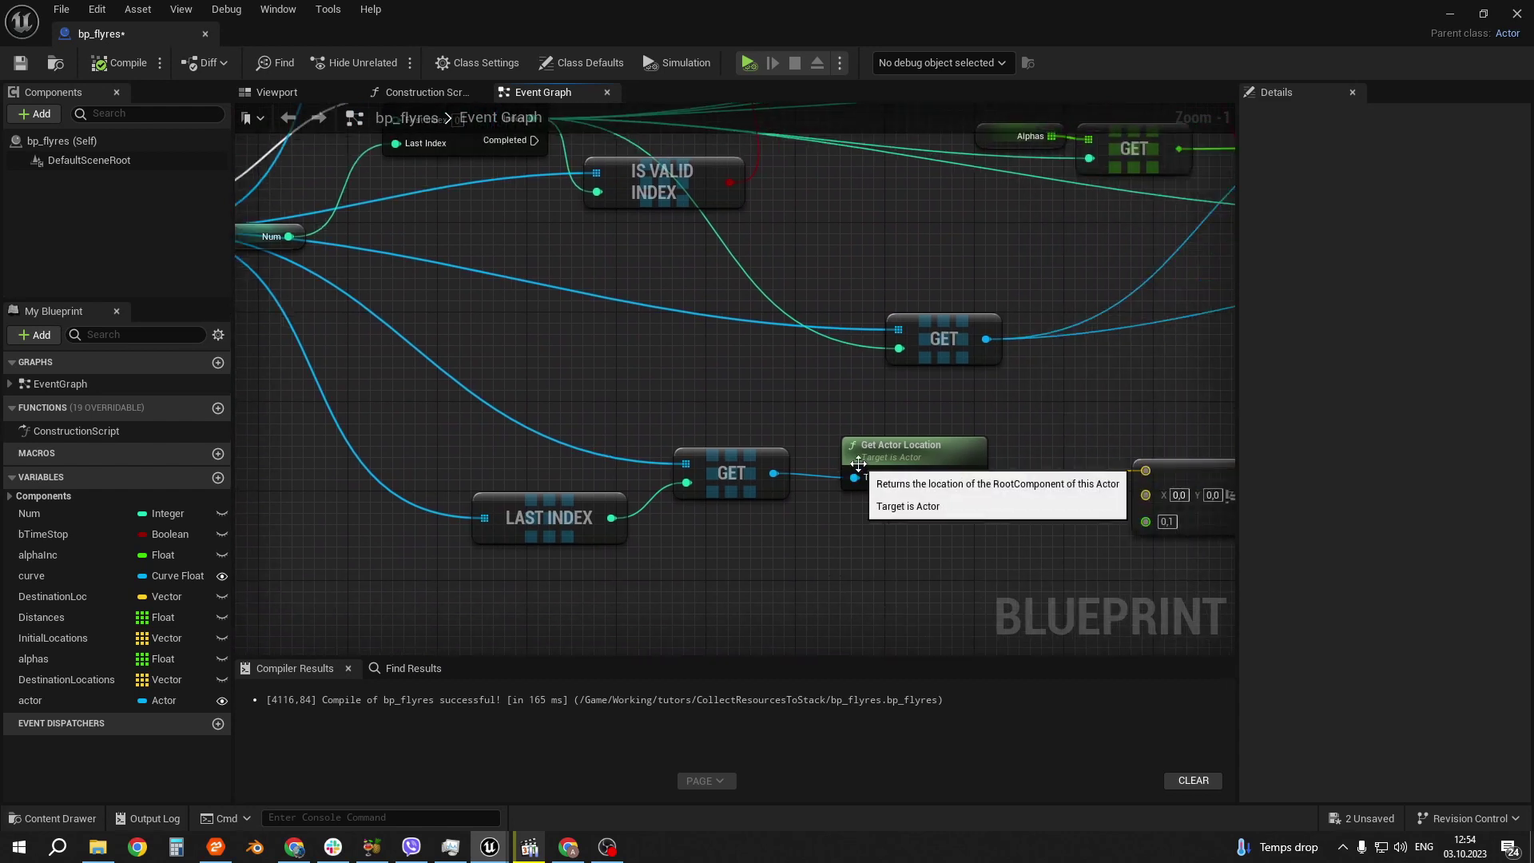
right_drag(741, 479, 1029, 547)
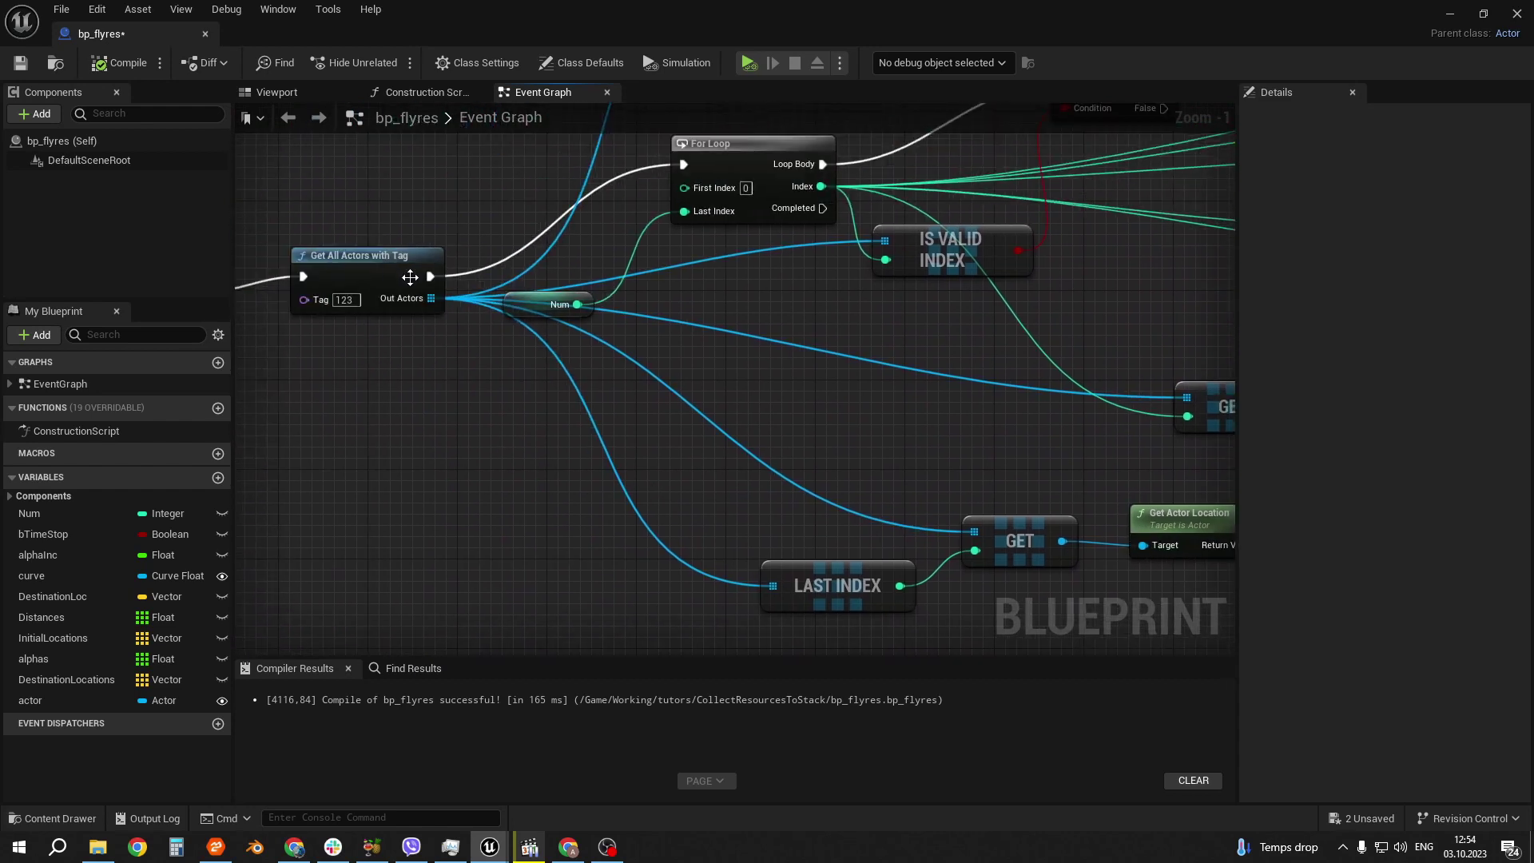
right_drag(803, 508, 497, 429)
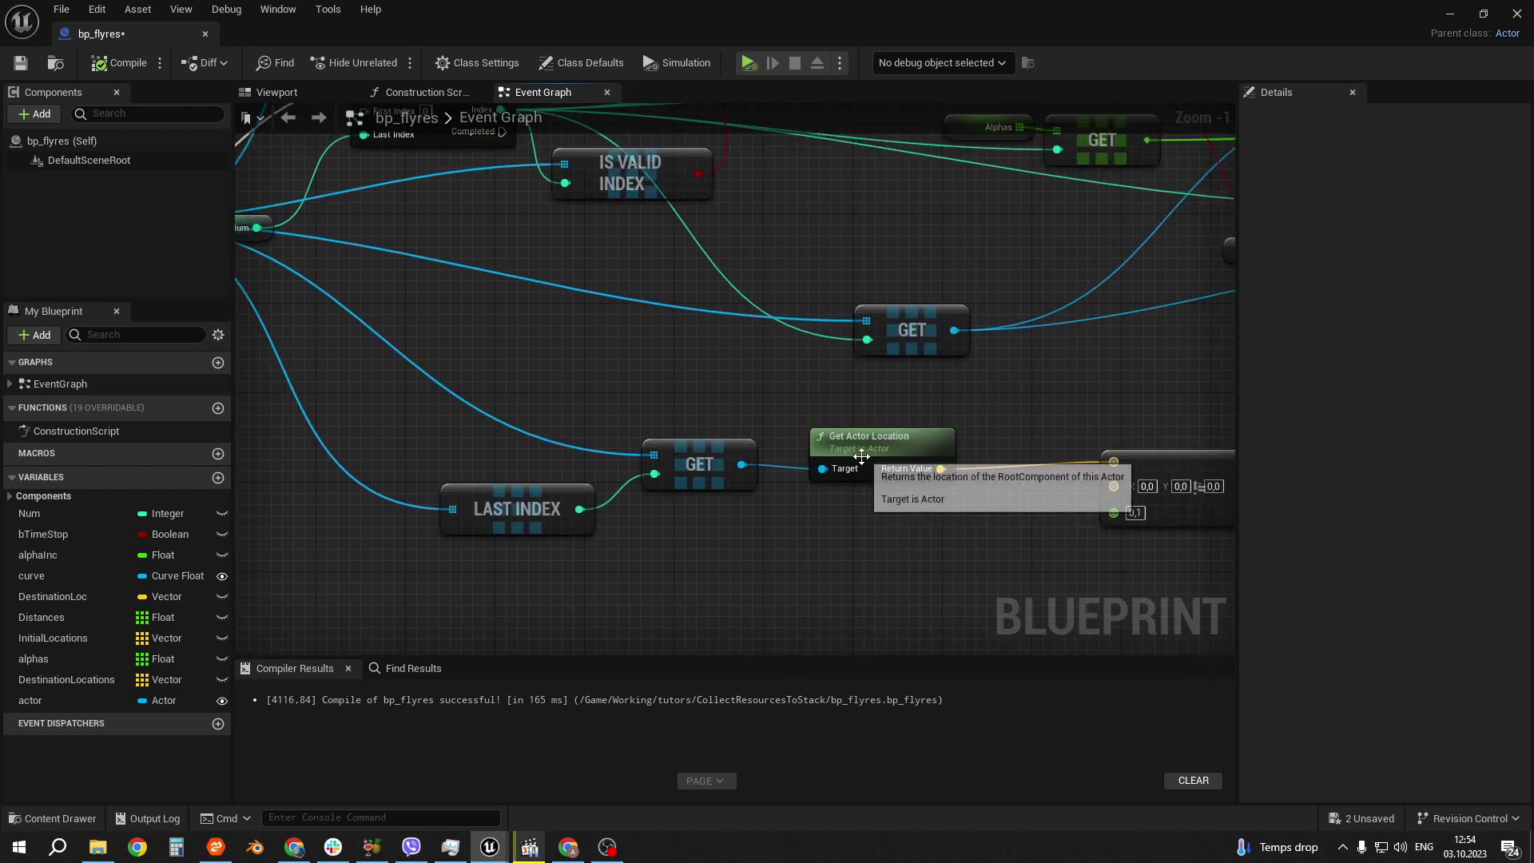
right_drag(808, 457, 629, 453)
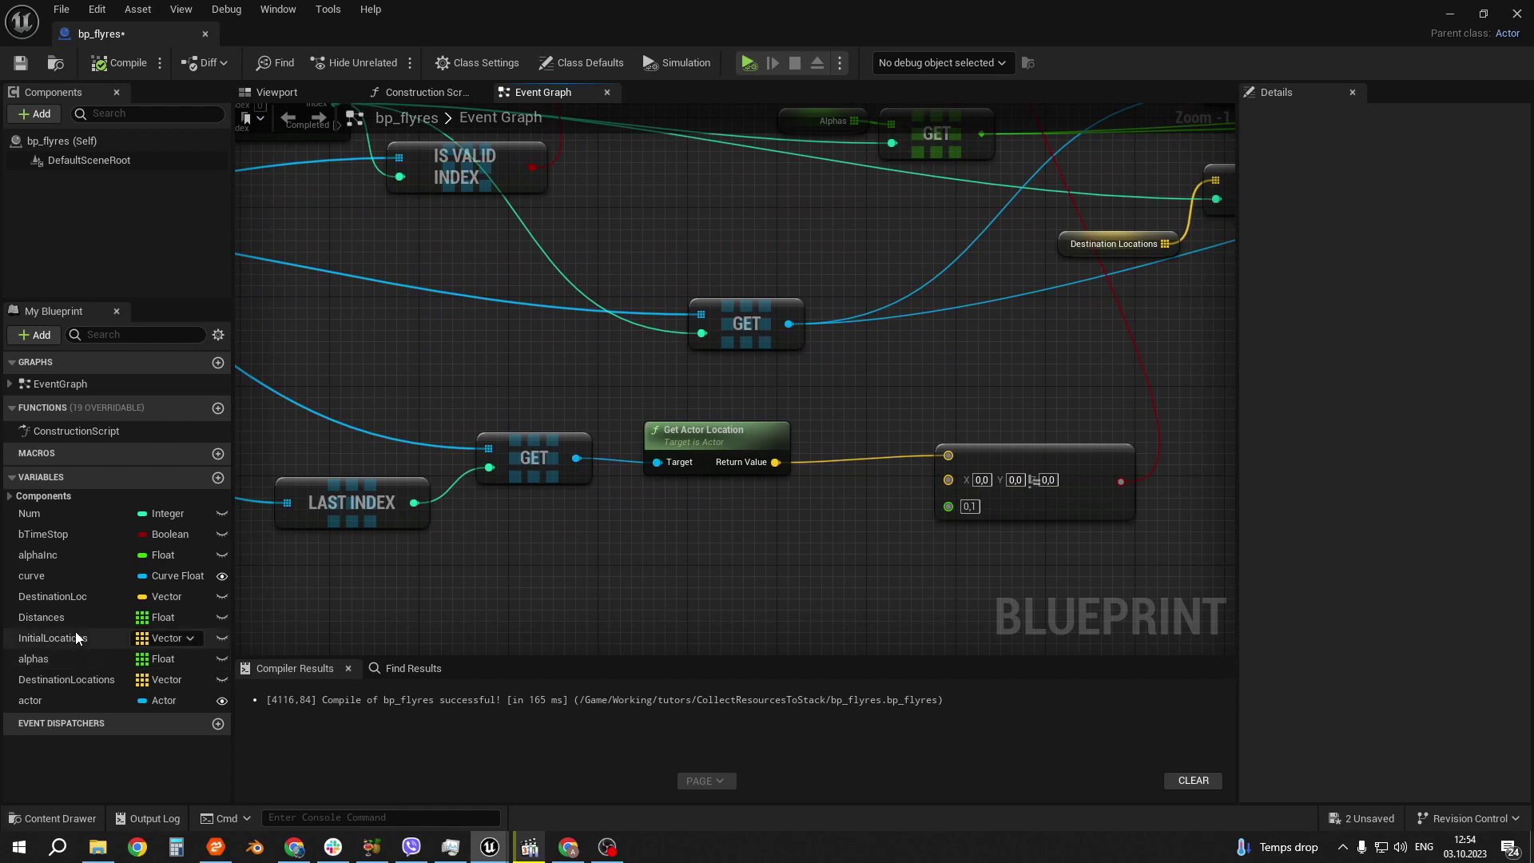
right_drag(1047, 542, 949, 566)
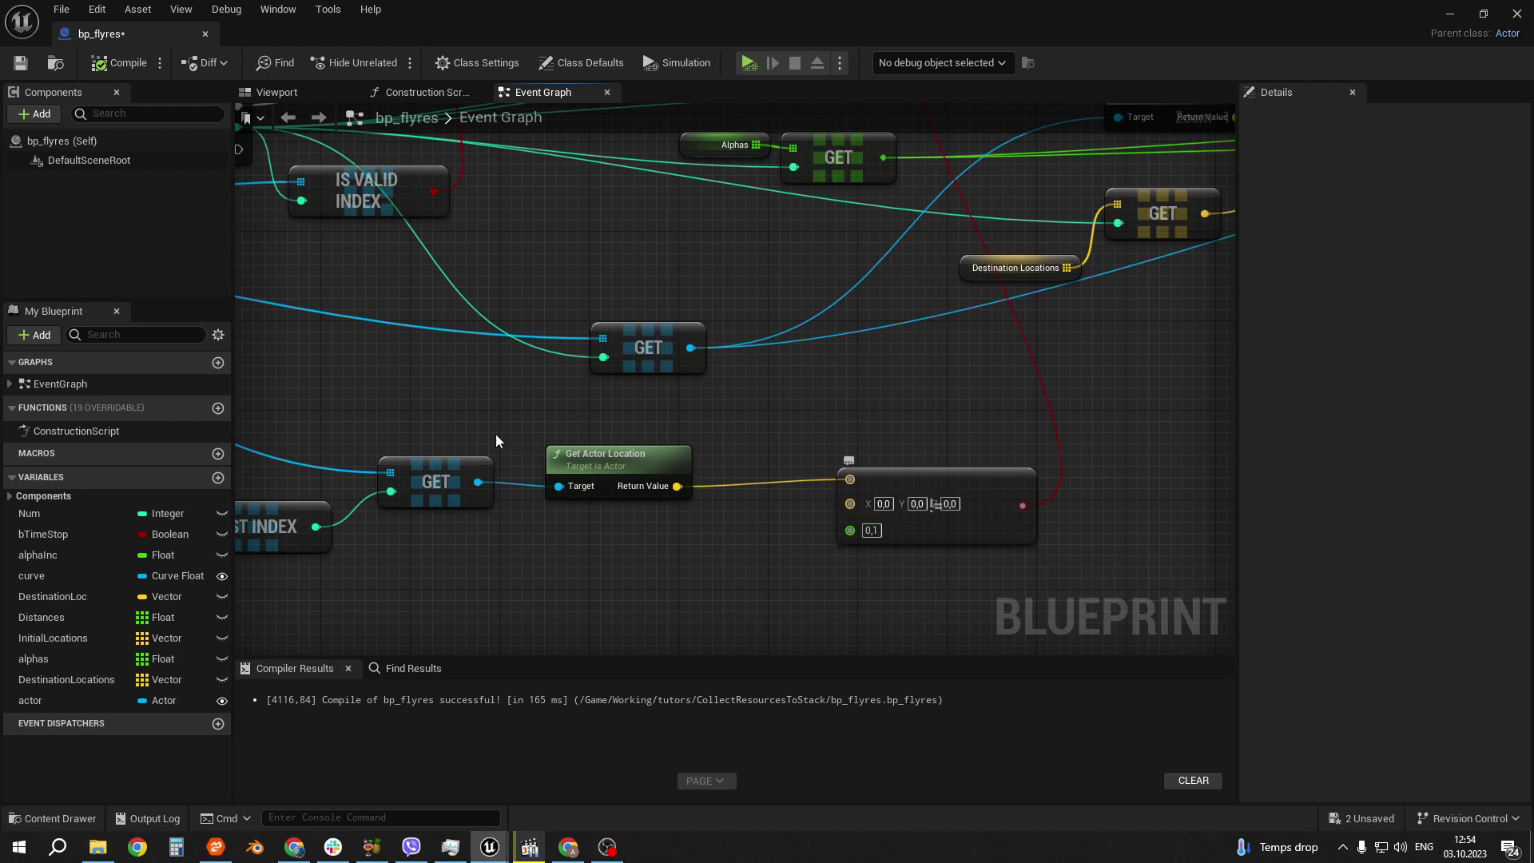
scroll(527, 493, down, 2)
scroll(896, 233, up, 2)
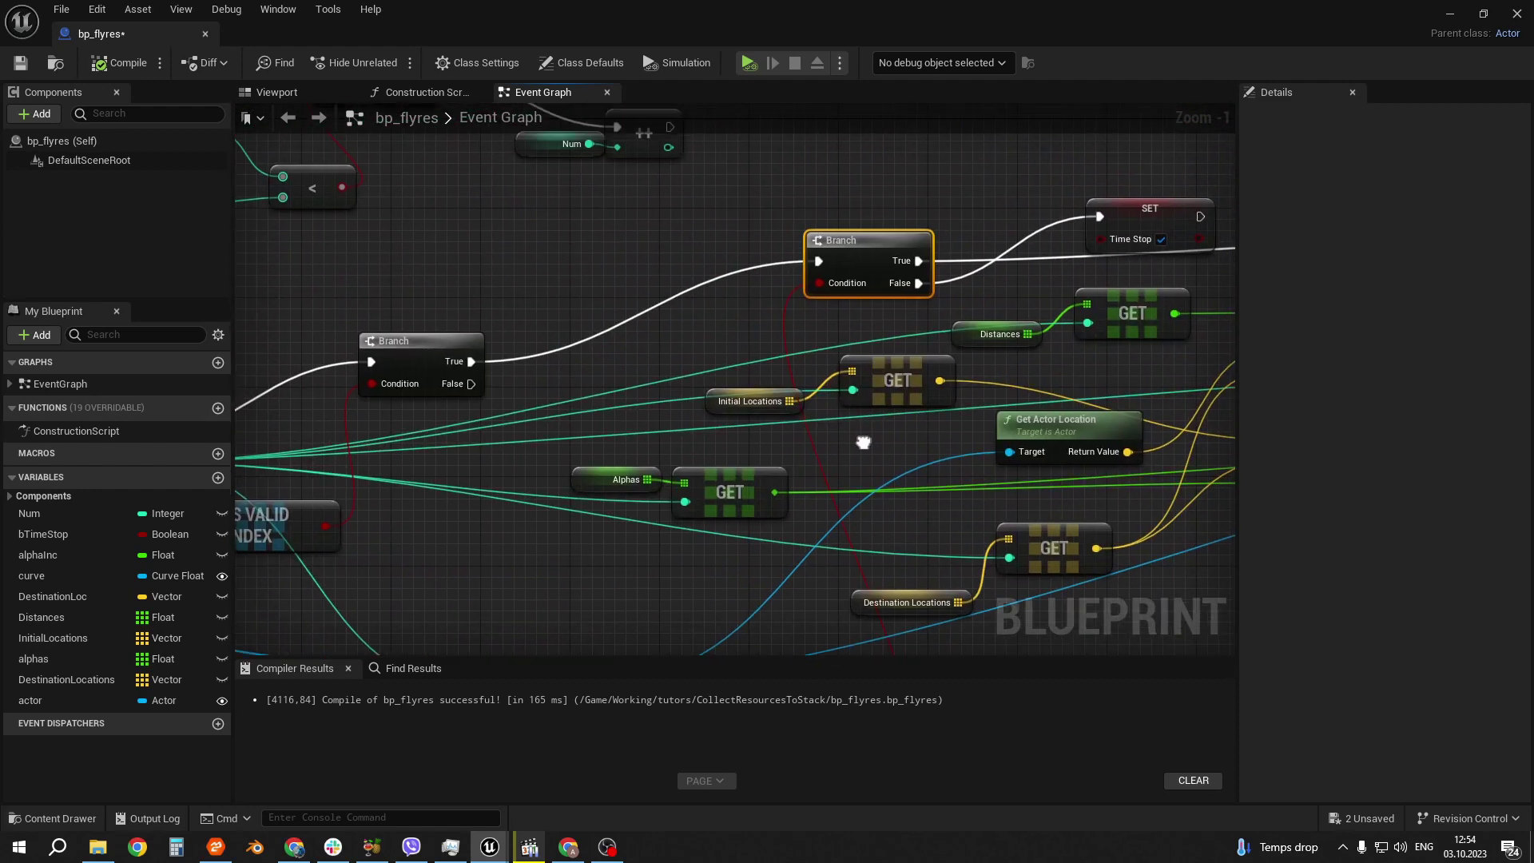
mouse_move(730, 304)
right_down()
mouse_move(618, 371)
mouse_move(757, 339)
right_up()
right_drag(858, 540, 400, 400)
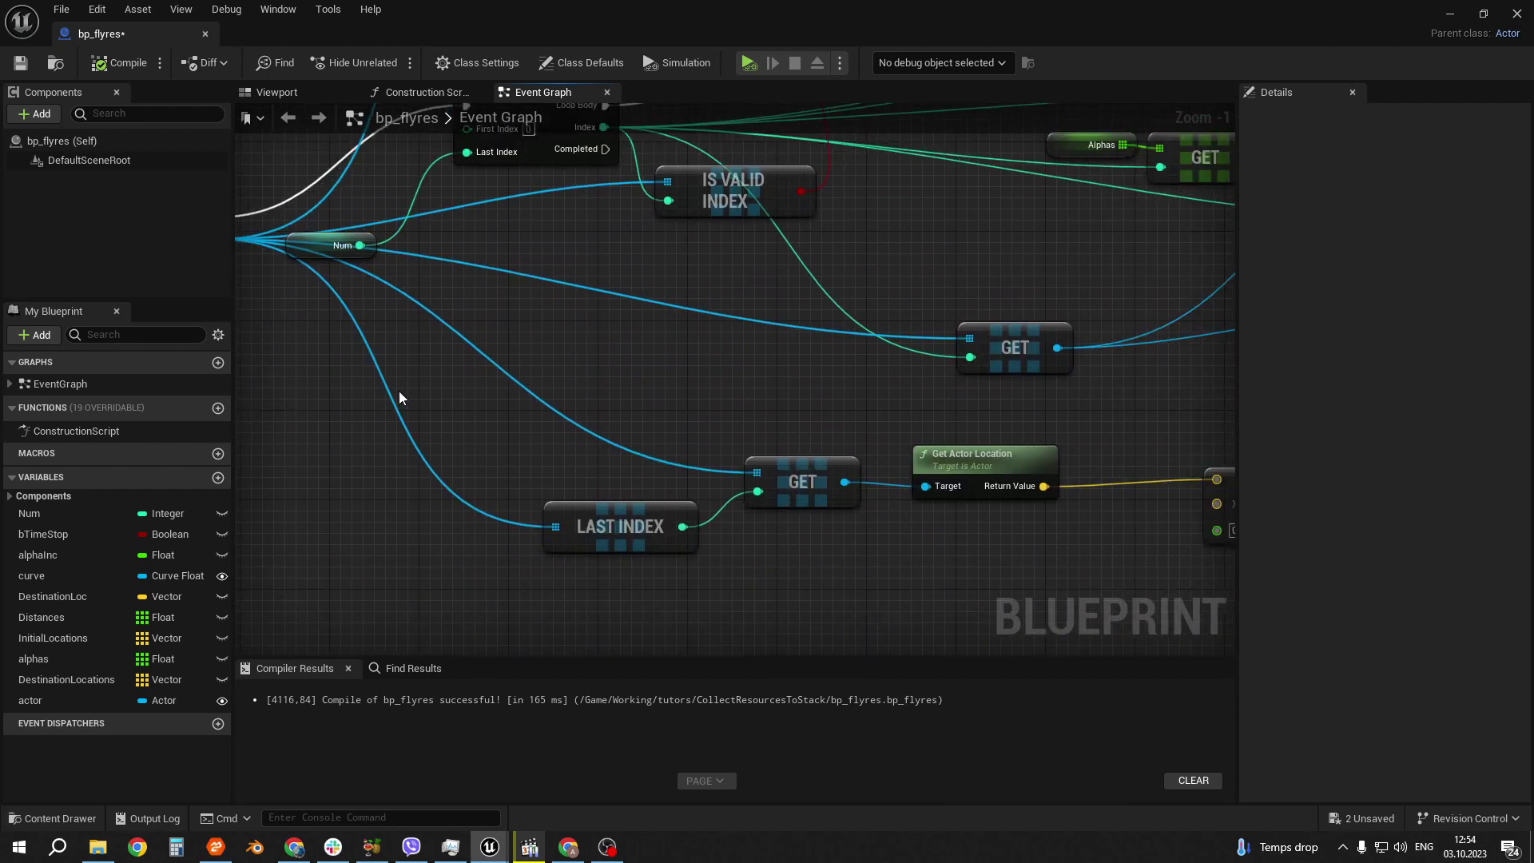
right_drag(918, 555, 783, 487)
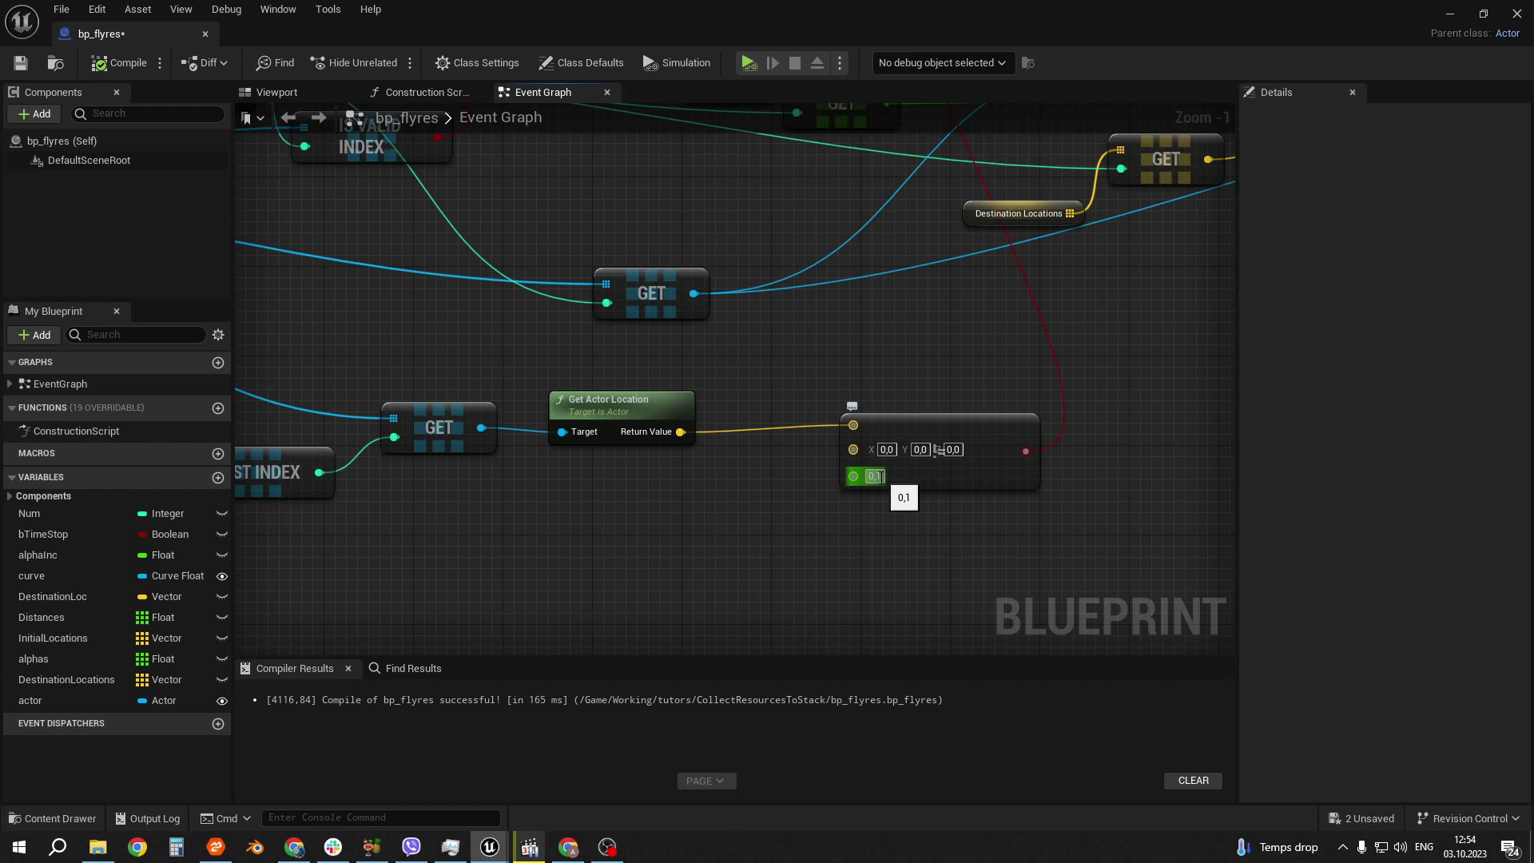
mouse_move(906, 423)
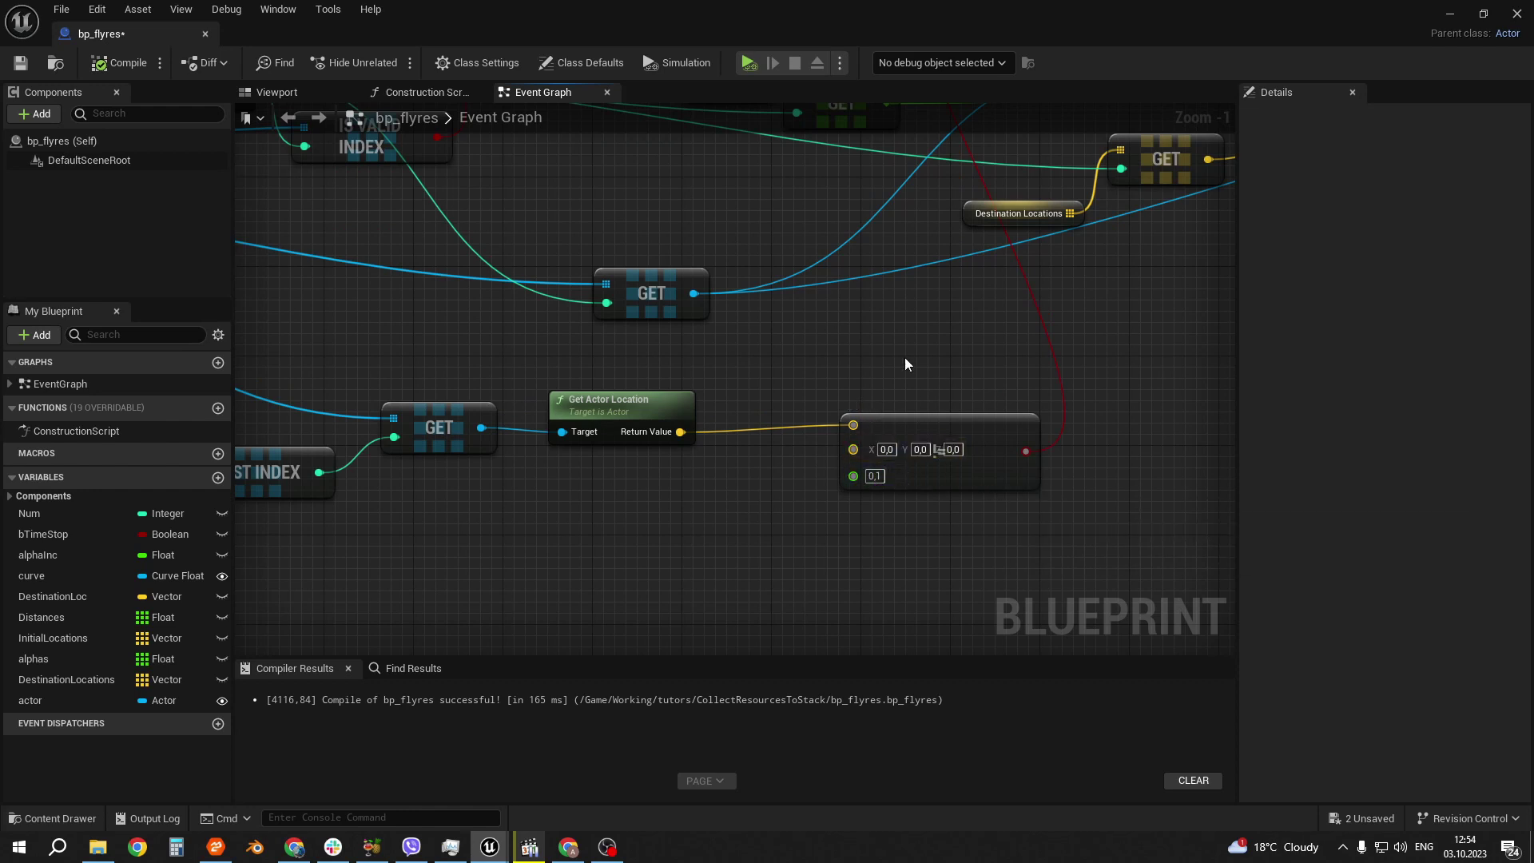
right_drag(905, 357, 723, 431)
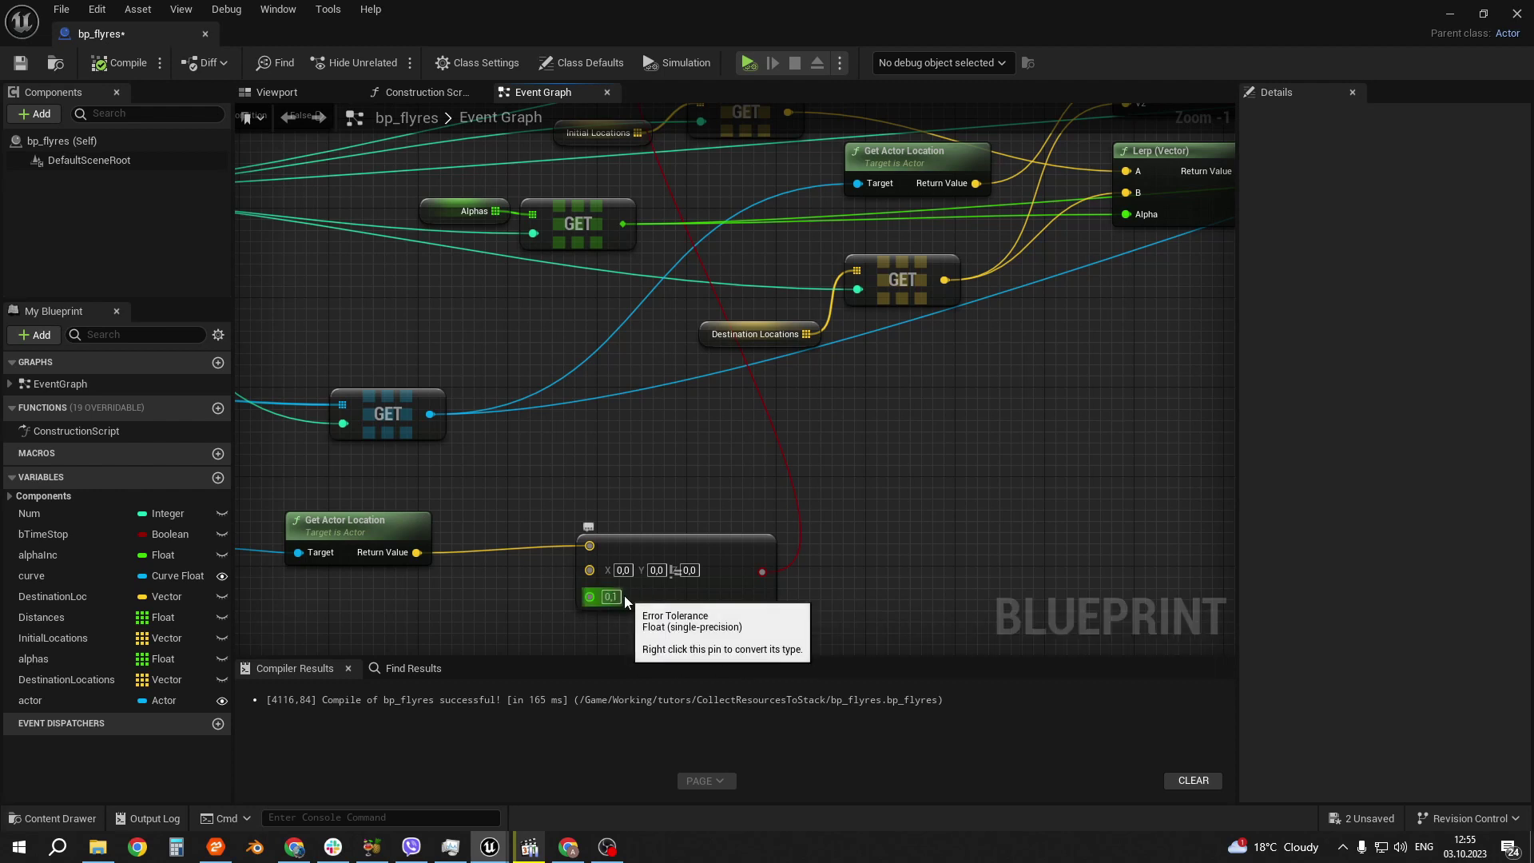
right_drag(702, 406, 750, 634)
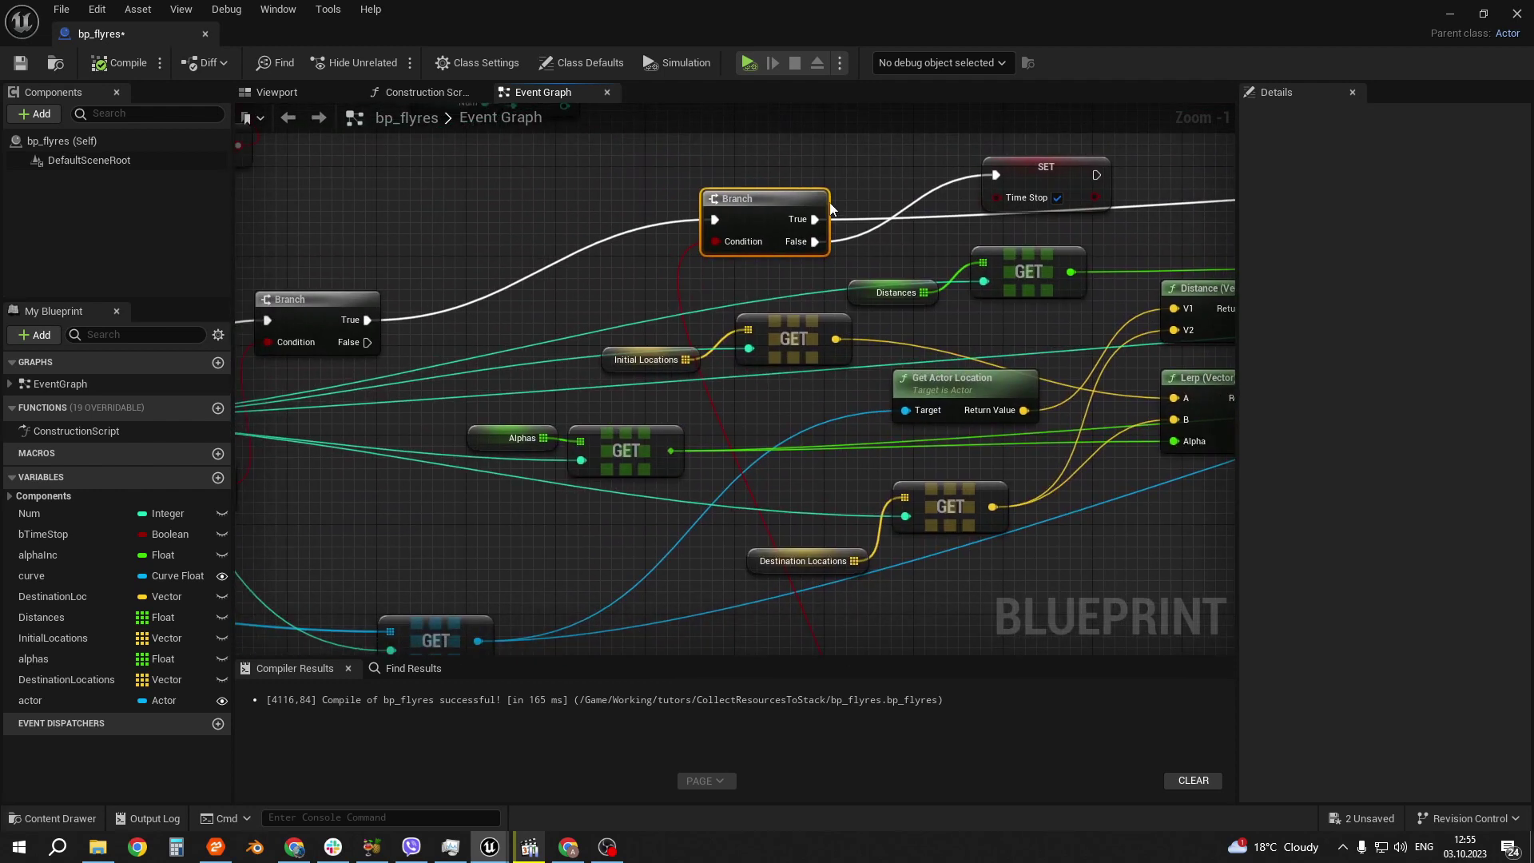
Step: Inspect bTimeStop, the Set Actor Location node, and the curve and vector math nodes
click(1046, 170)
mouse_move(1075, 233)
right_down()
mouse_move(939, 260)
mouse_move(1199, 304)
right_up()
right_drag(1234, 232, 1020, 300)
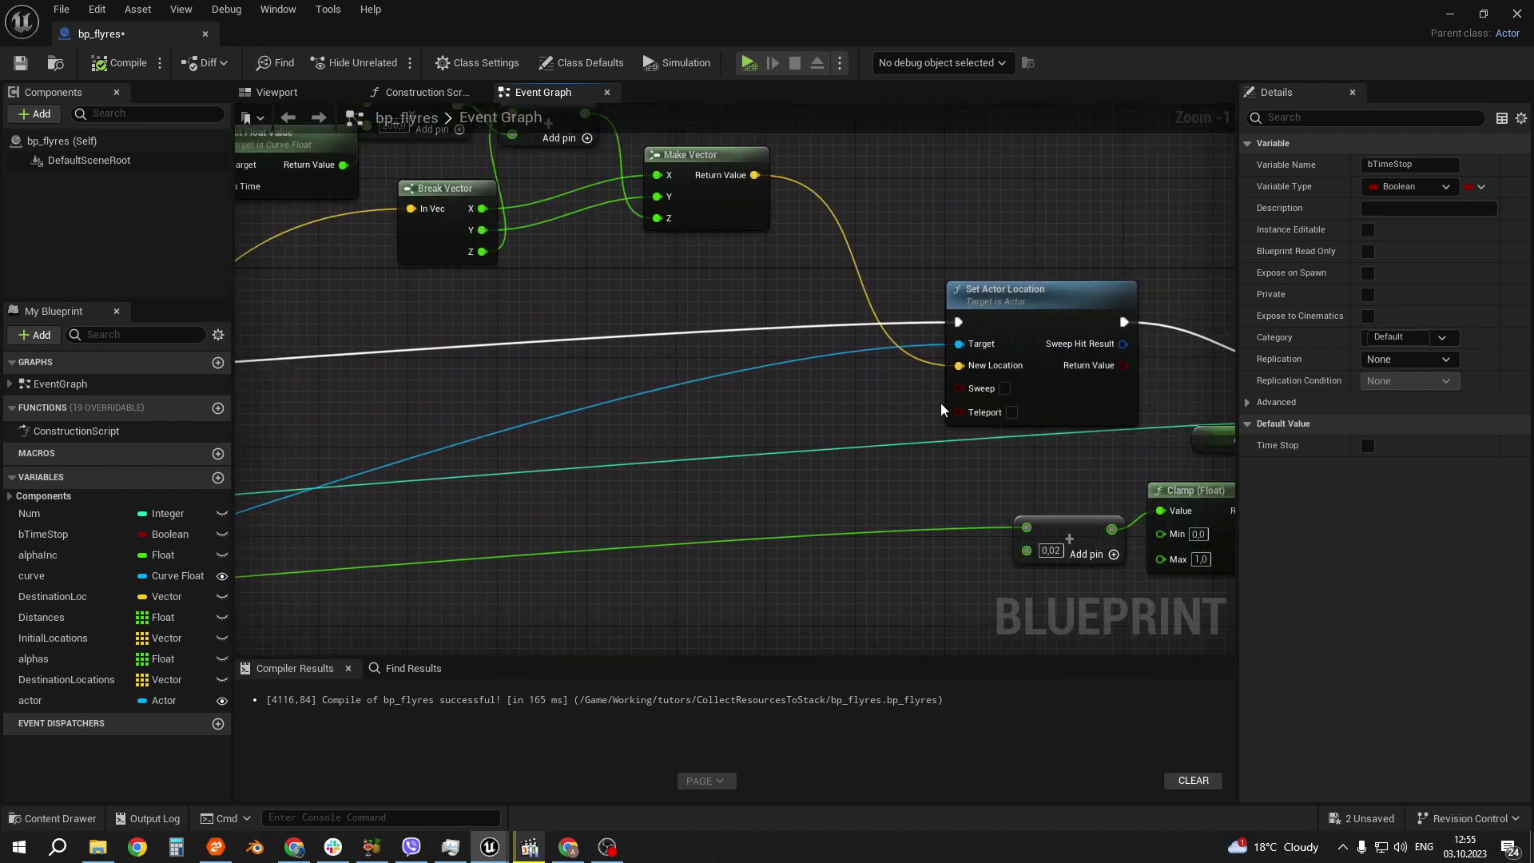
click(1020, 299)
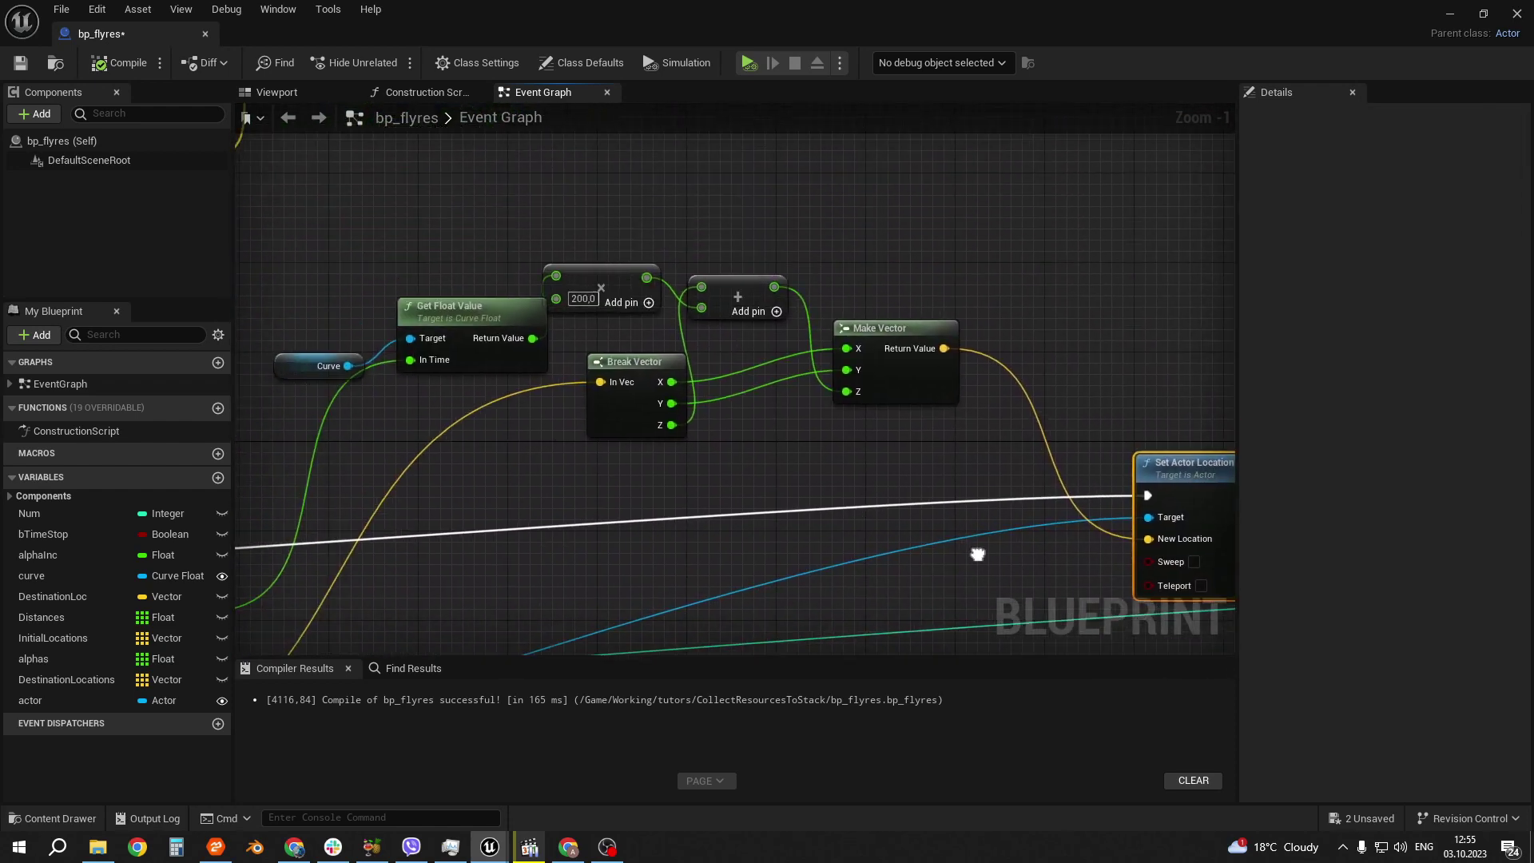
right_drag(827, 371, 1017, 545)
drag(295, 223, 921, 478)
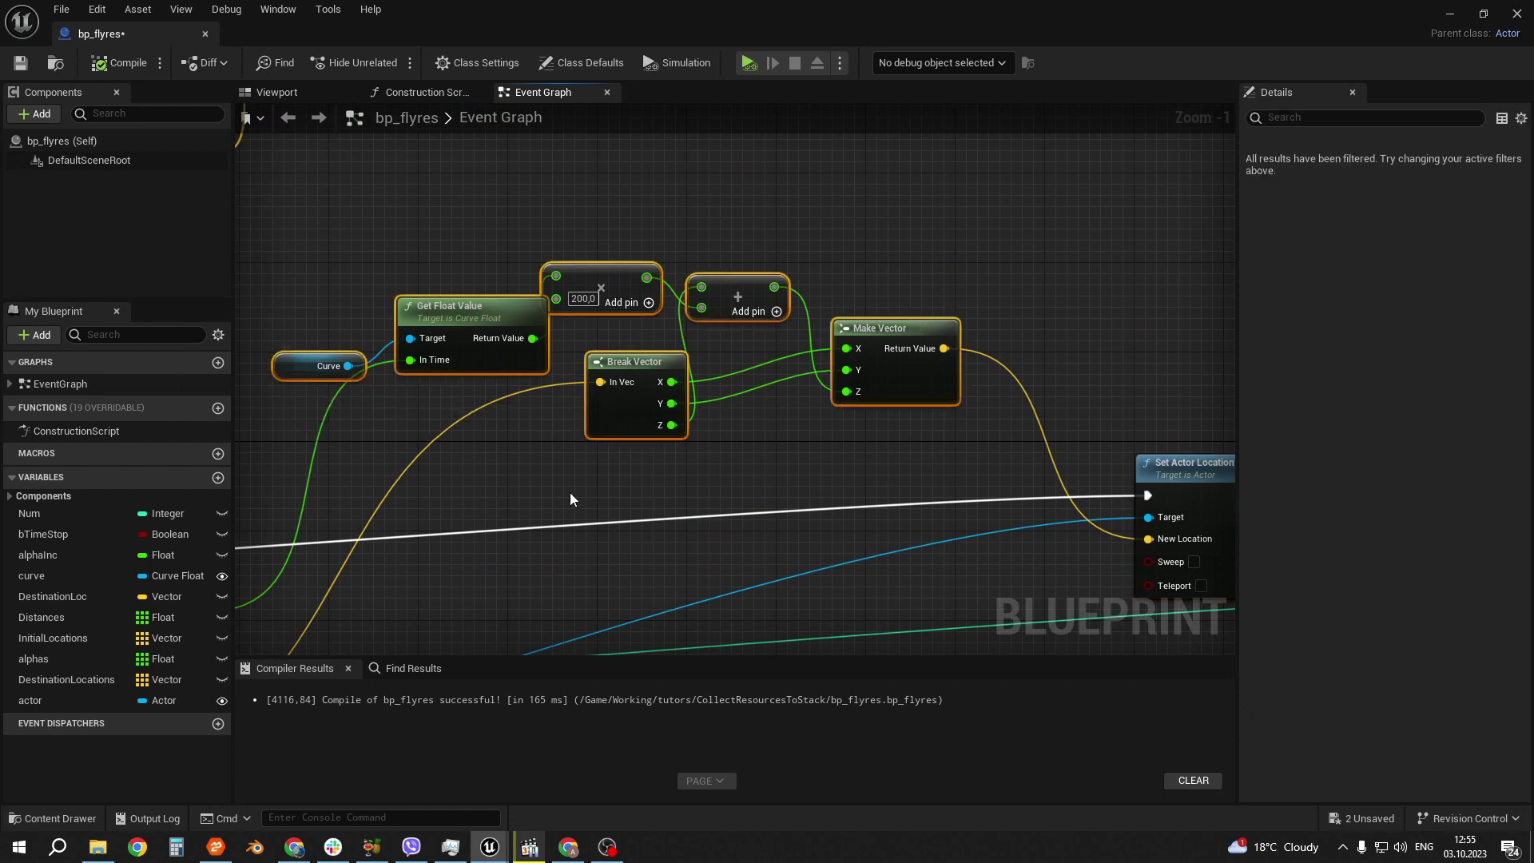
Step: Move the Initial Locations getter next to its GET node
mouse_move(570, 499)
right_down()
mouse_move(606, 377)
mouse_move(688, 352)
right_up()
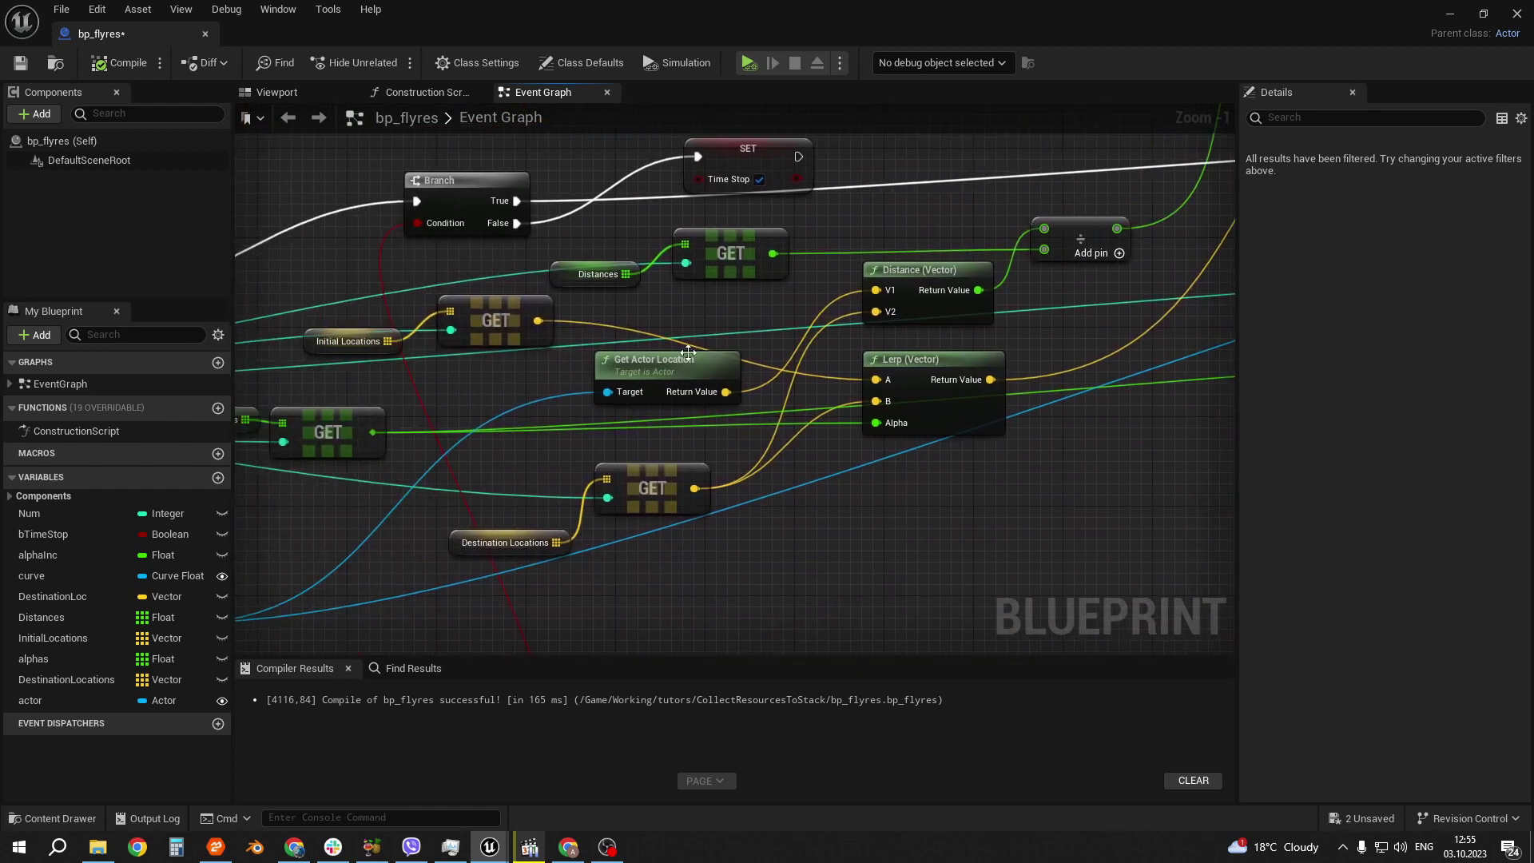
right_drag(549, 391, 768, 390)
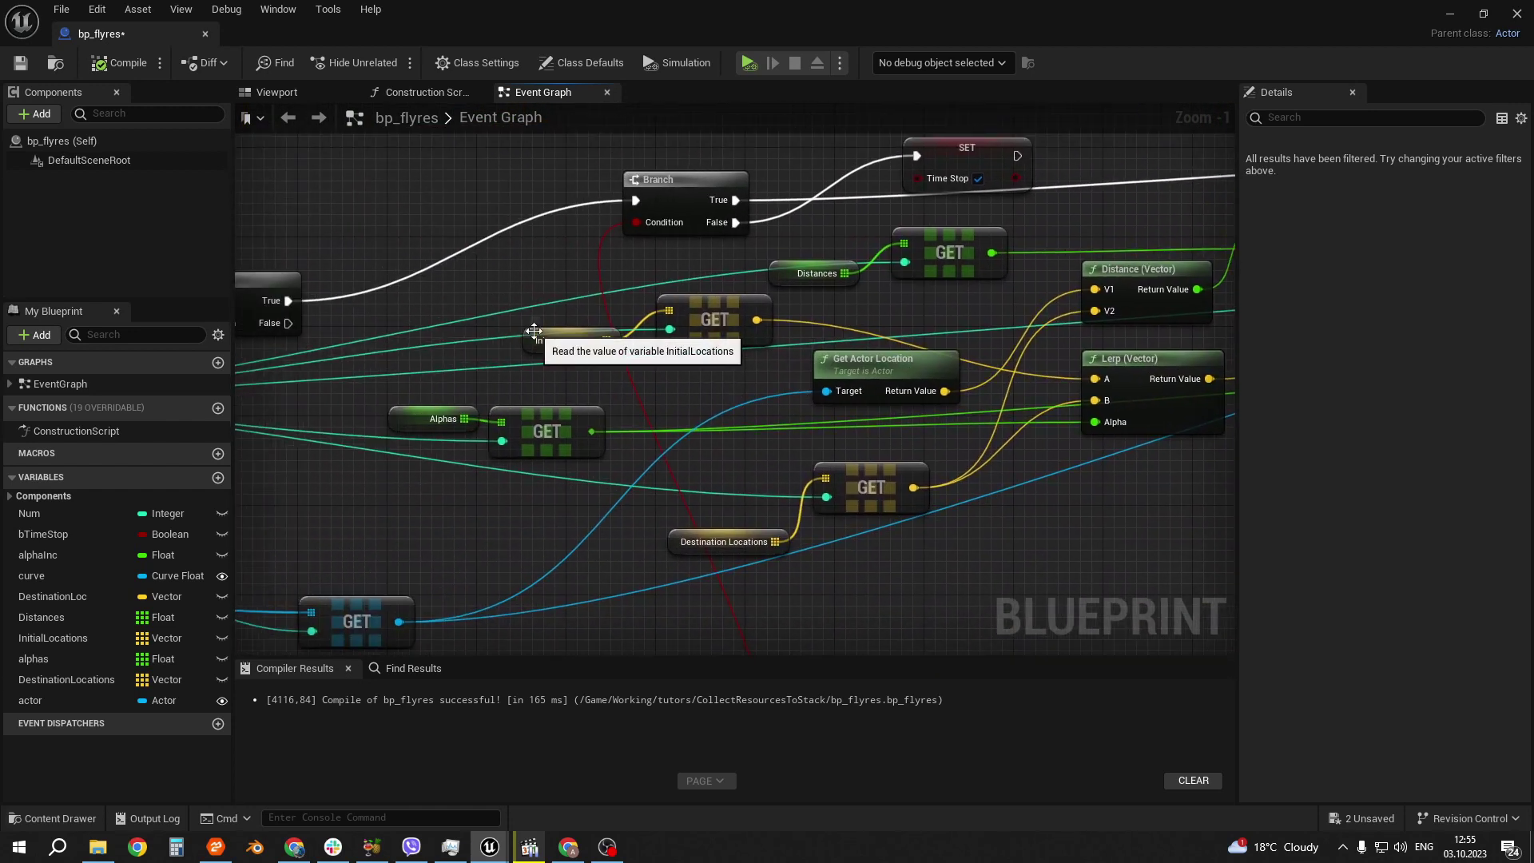
mouse_move(534, 330)
mouse_down()
mouse_move(508, 321)
mouse_move(529, 295)
mouse_up()
click(720, 310)
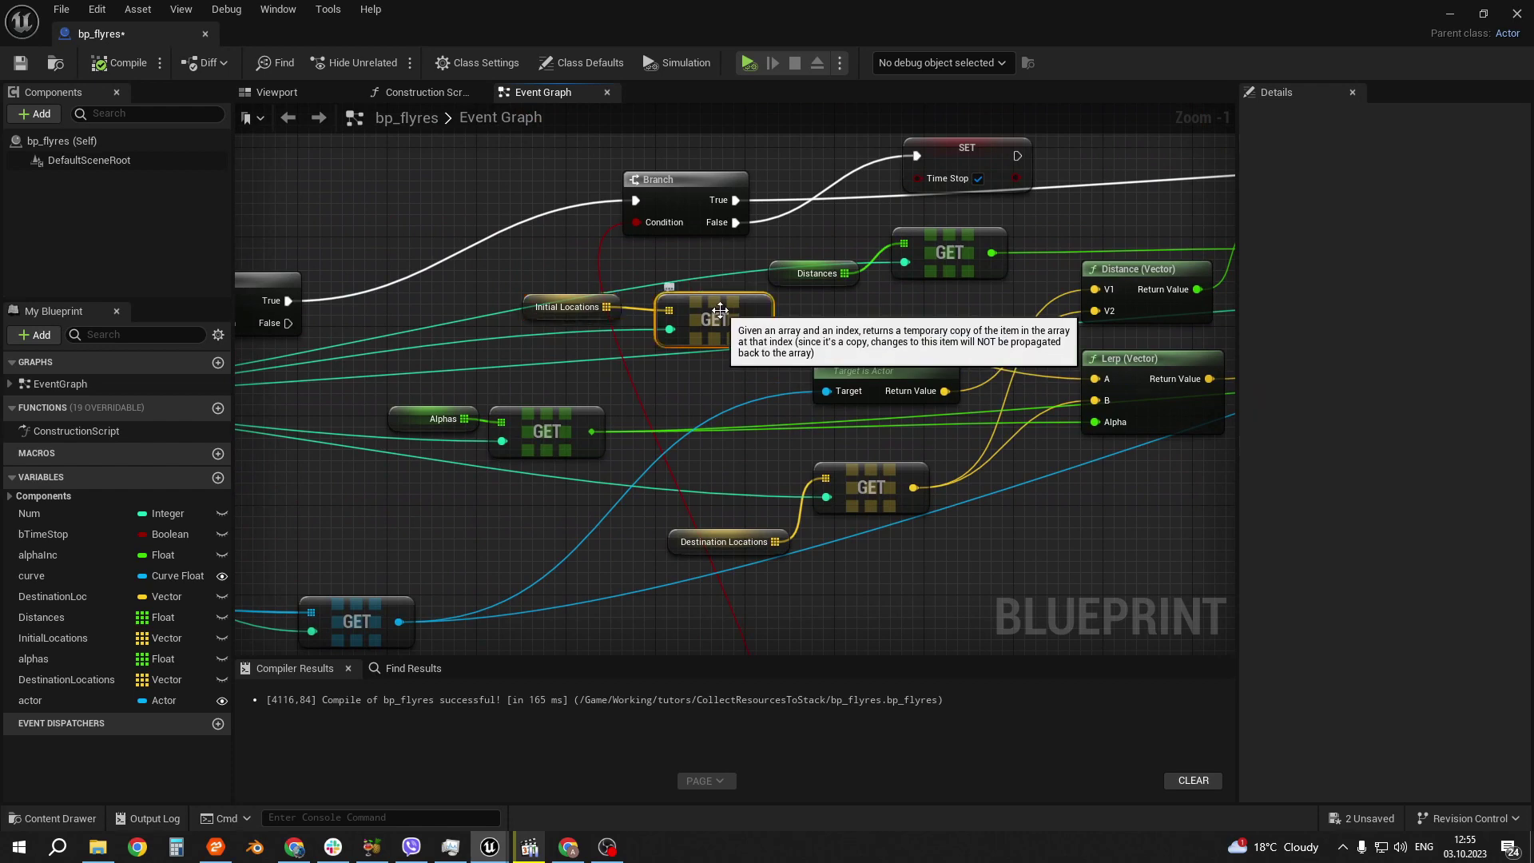
right_drag(517, 391, 492, 405)
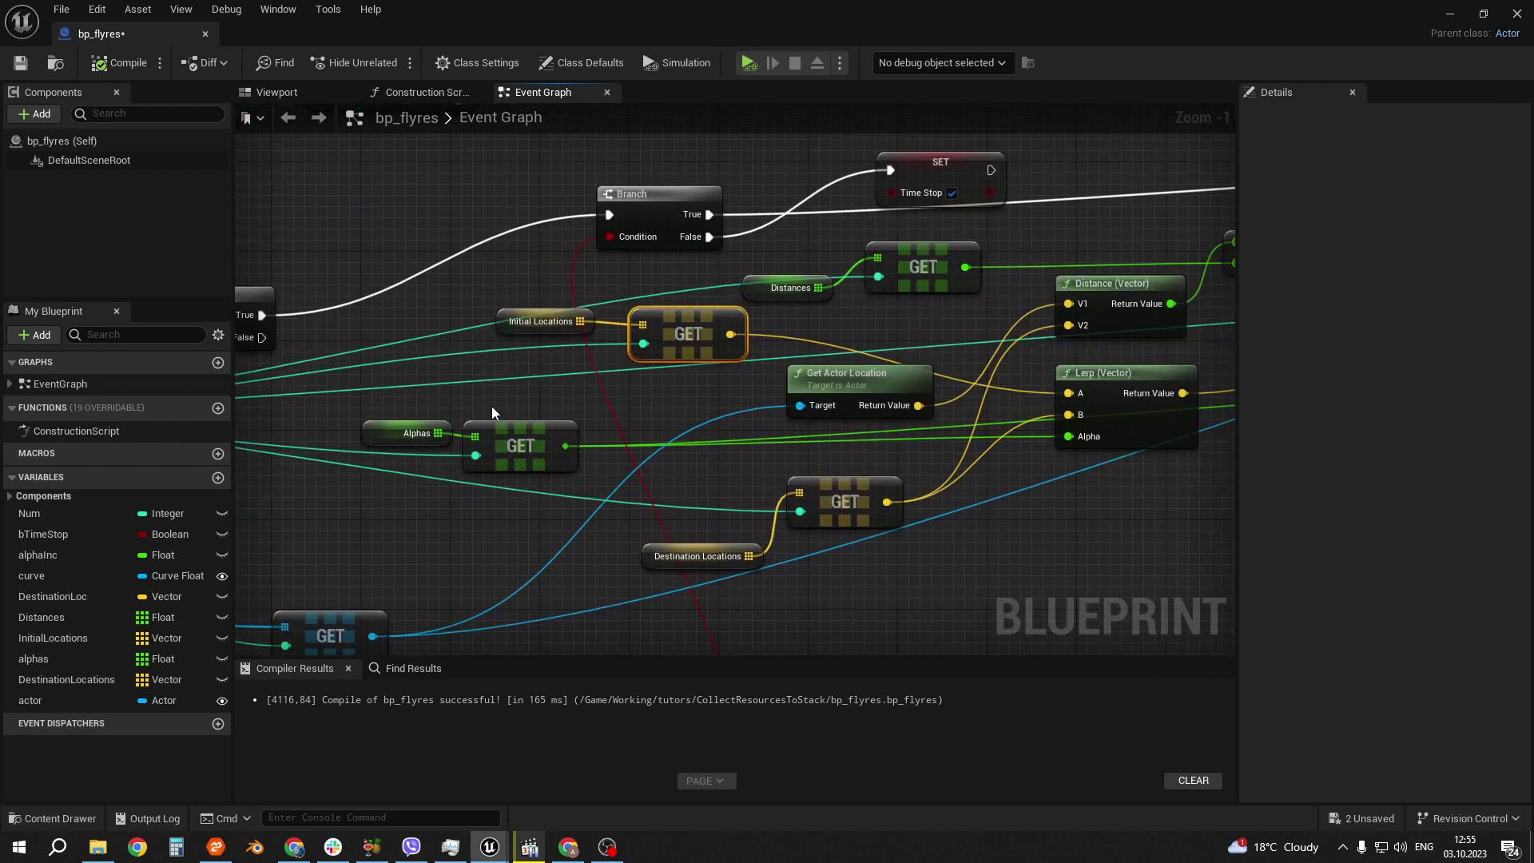
Step: Check the Lerp, Destination Locations and Alphas nodes, then nudge Lerp right and Get Actor Location down
click(1190, 408)
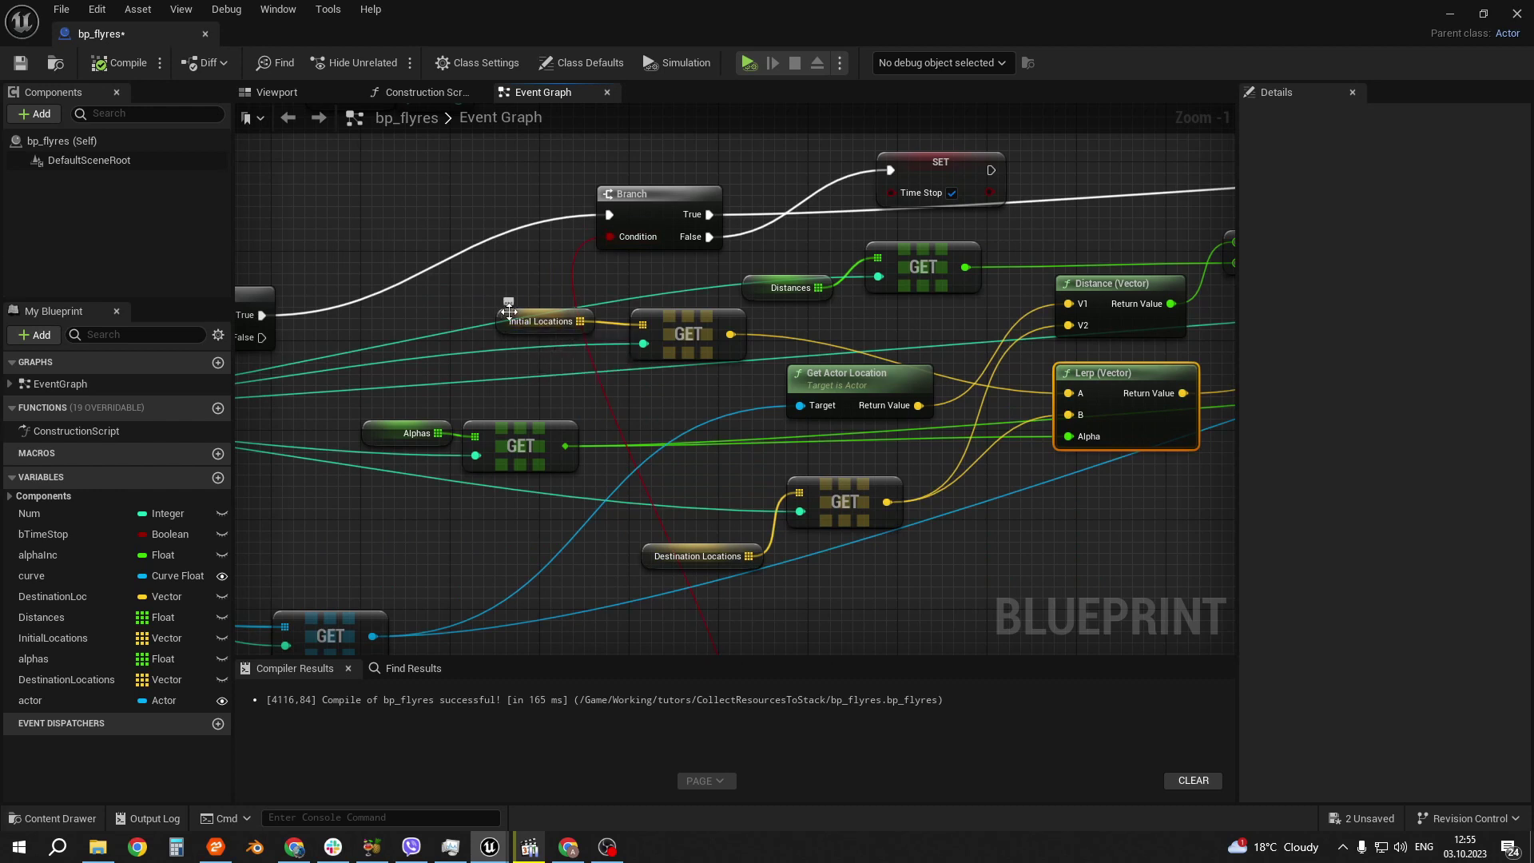
click(864, 497)
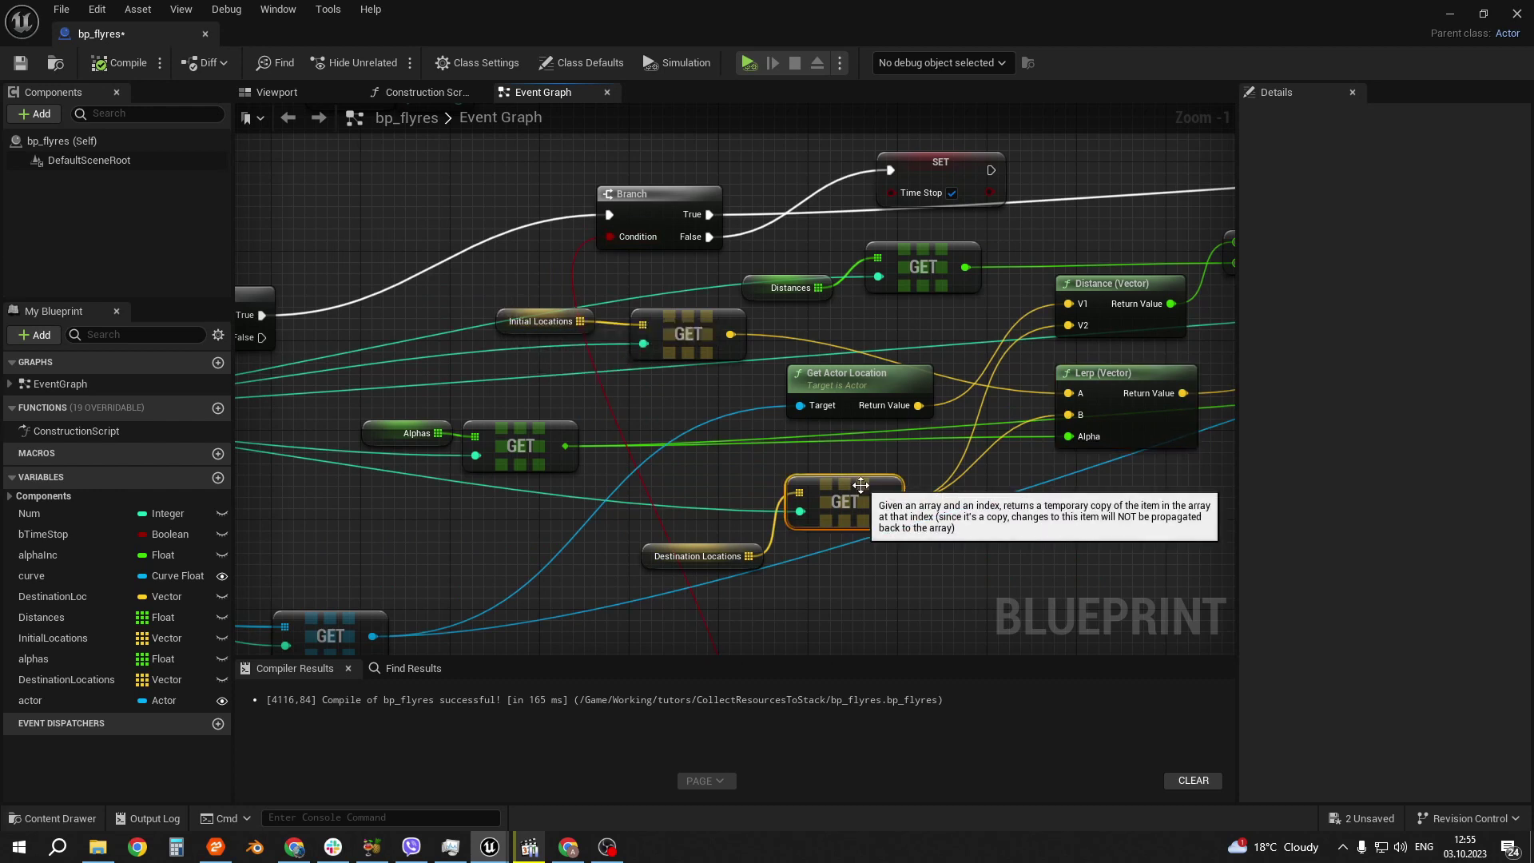
right_drag(679, 467, 837, 472)
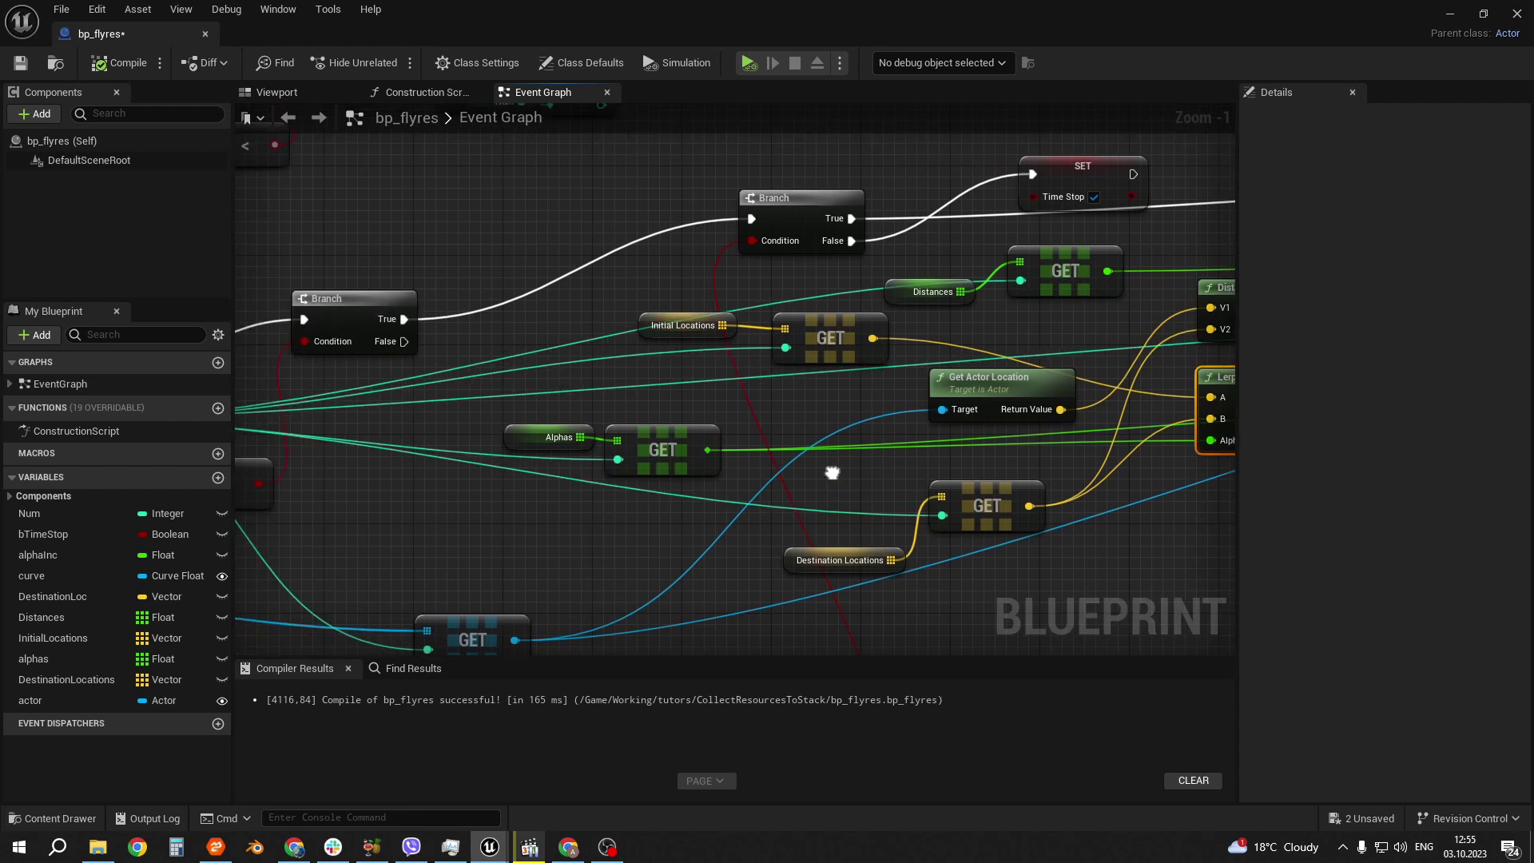
click(563, 439)
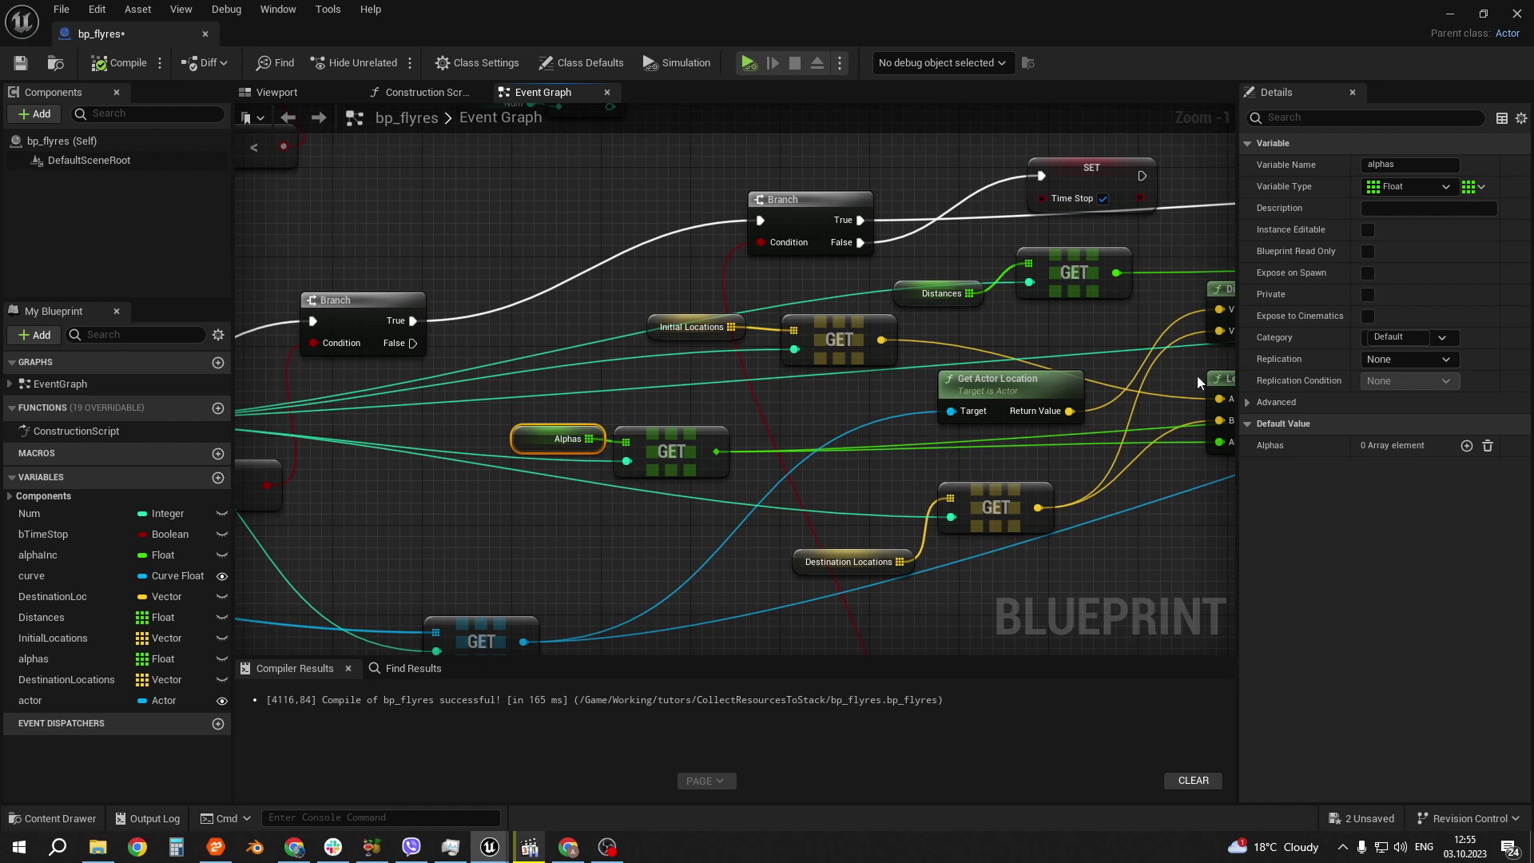
right_drag(1052, 378, 799, 411)
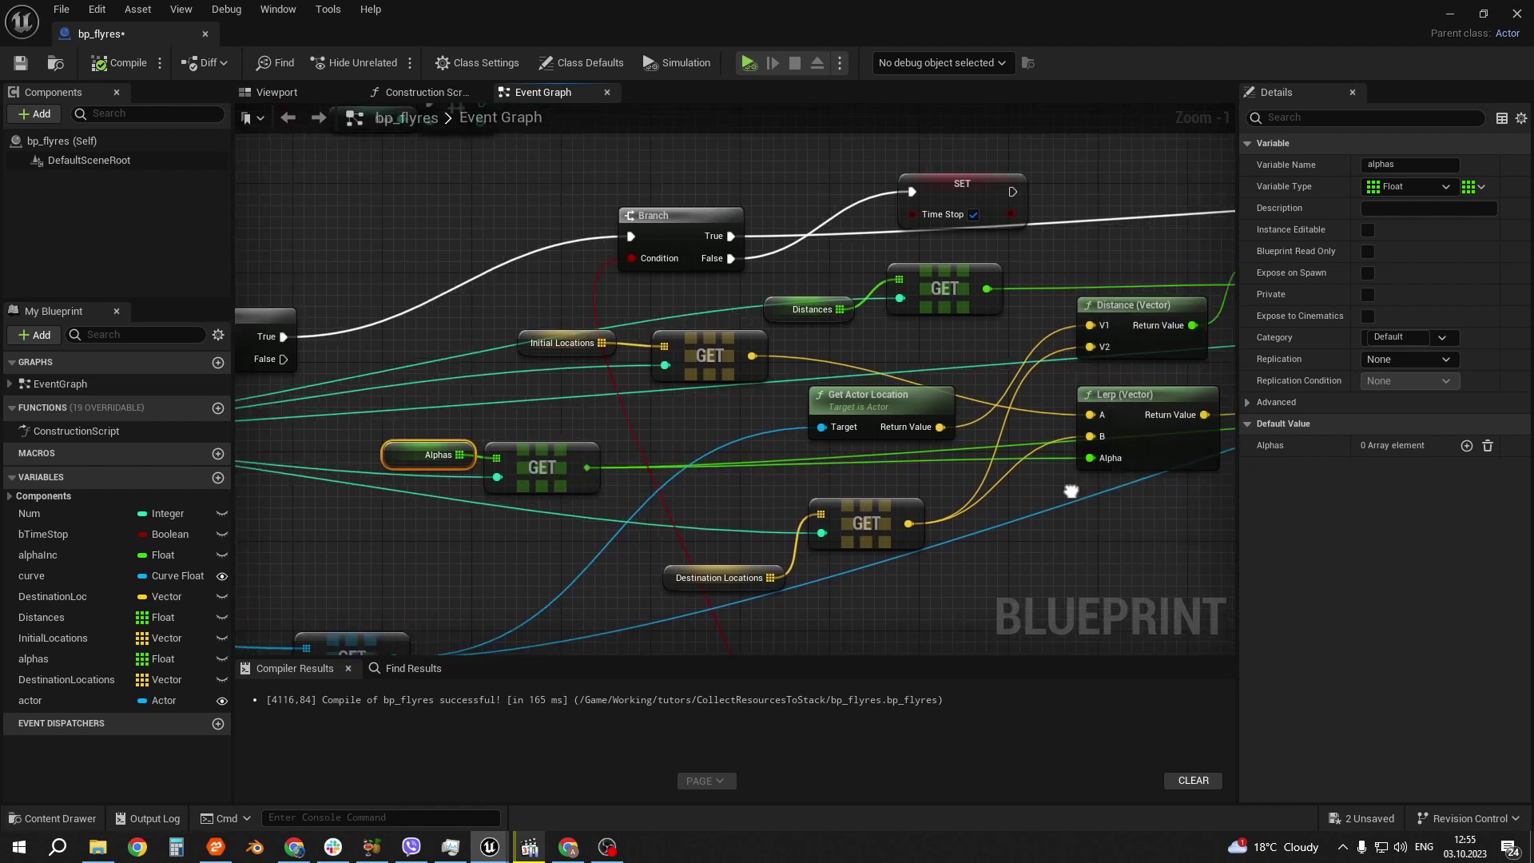
drag(1034, 426, 1053, 426)
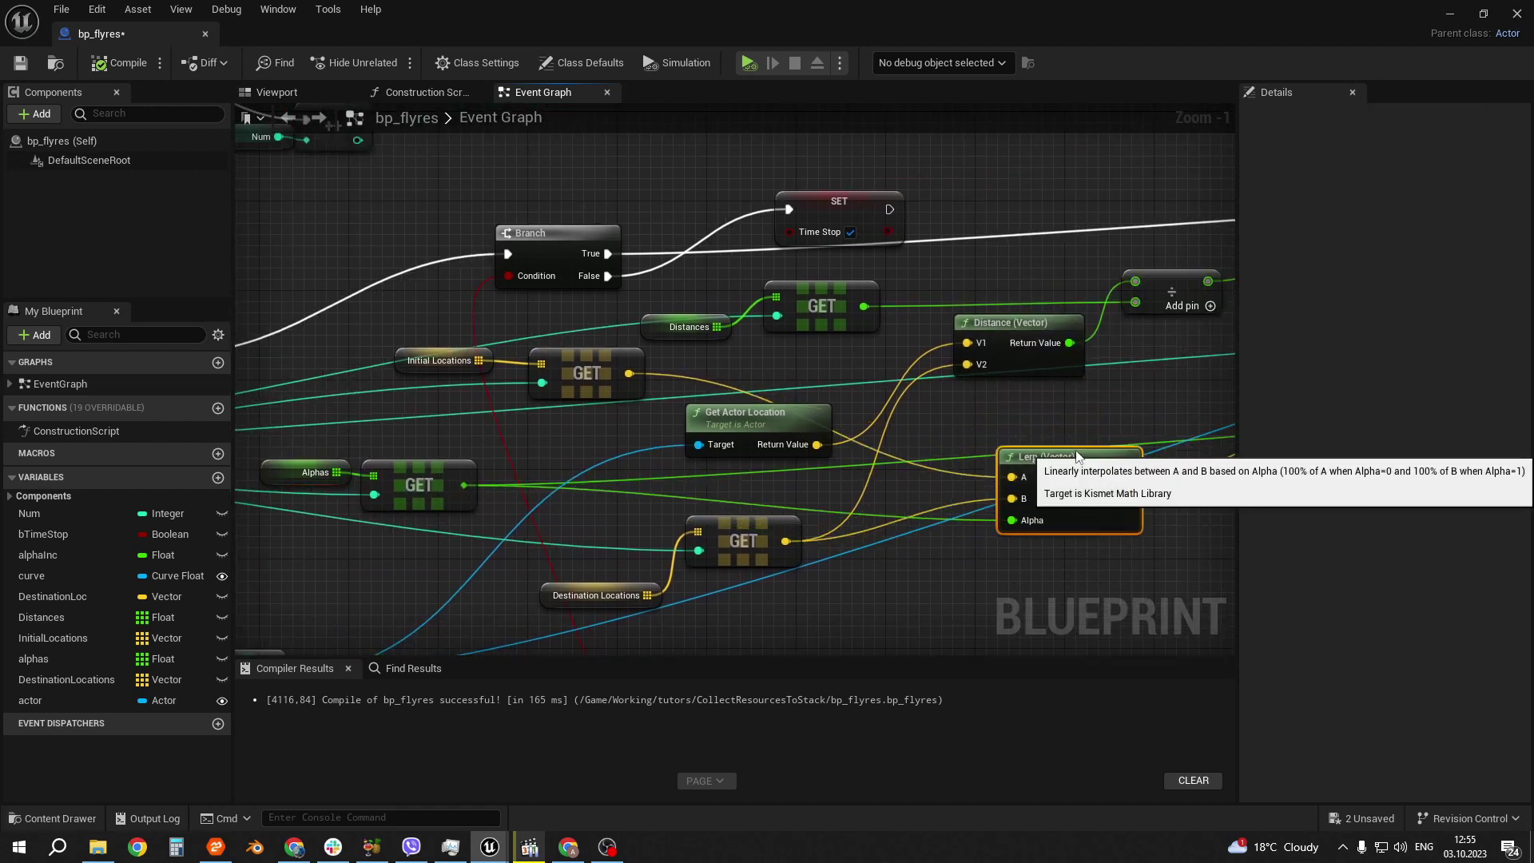
click(1006, 323)
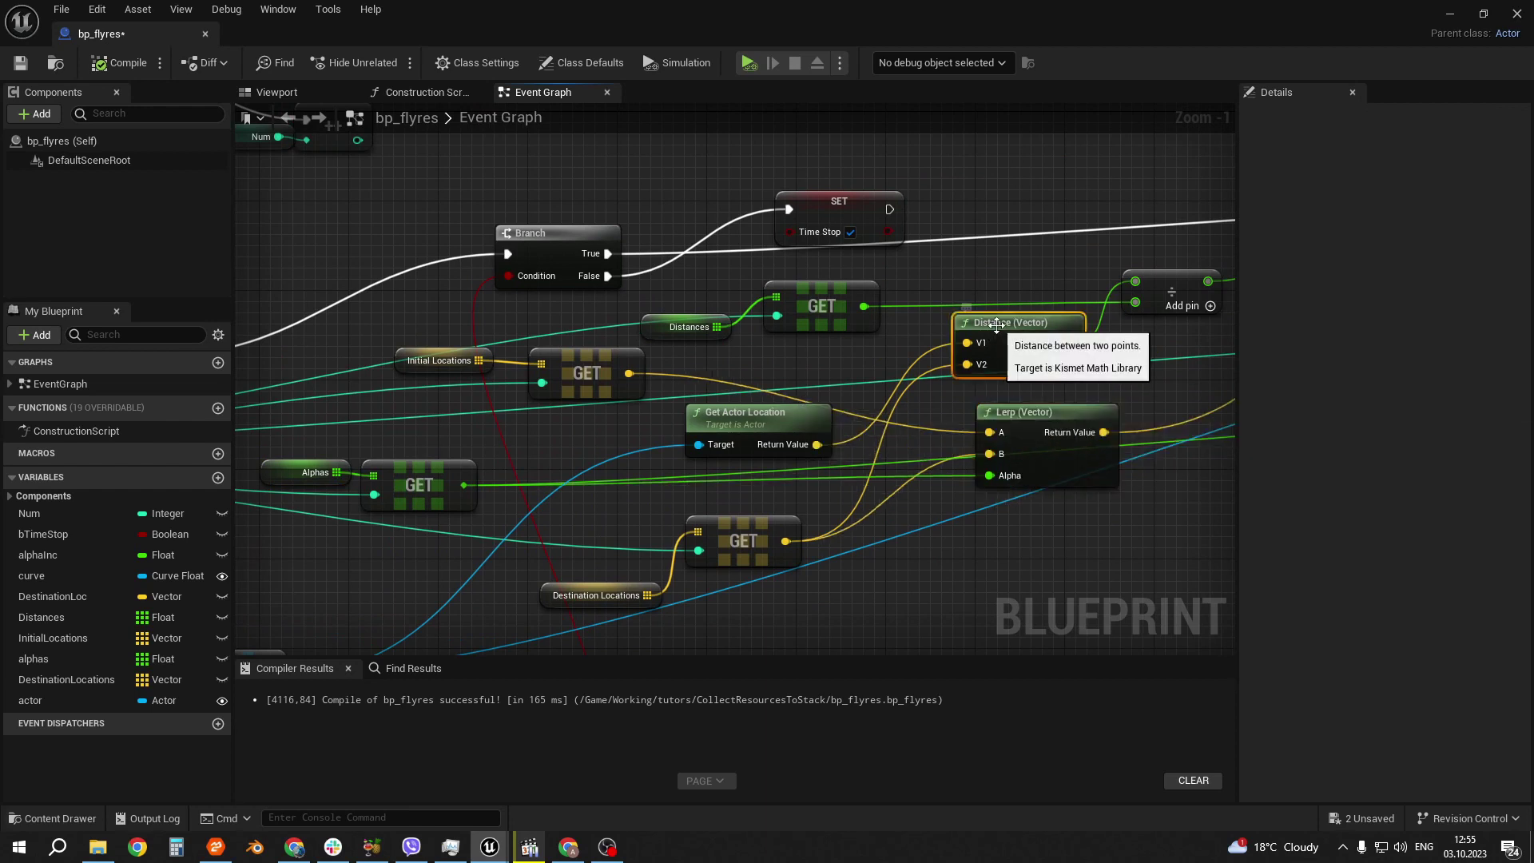
drag(751, 415, 749, 437)
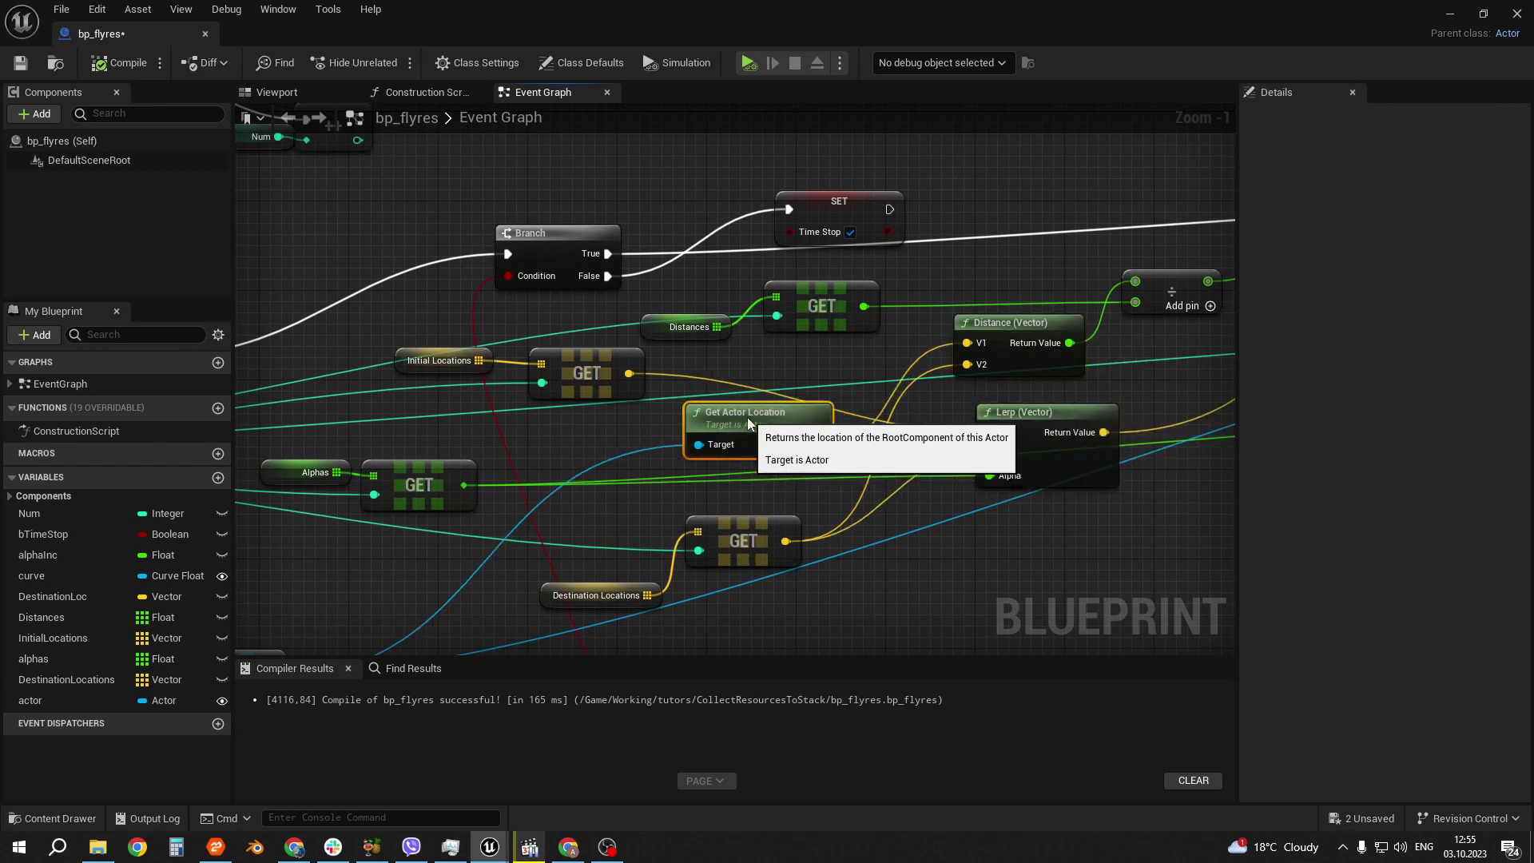
mouse_move(746, 431)
right_down()
mouse_move(876, 363)
mouse_move(1139, 385)
right_up()
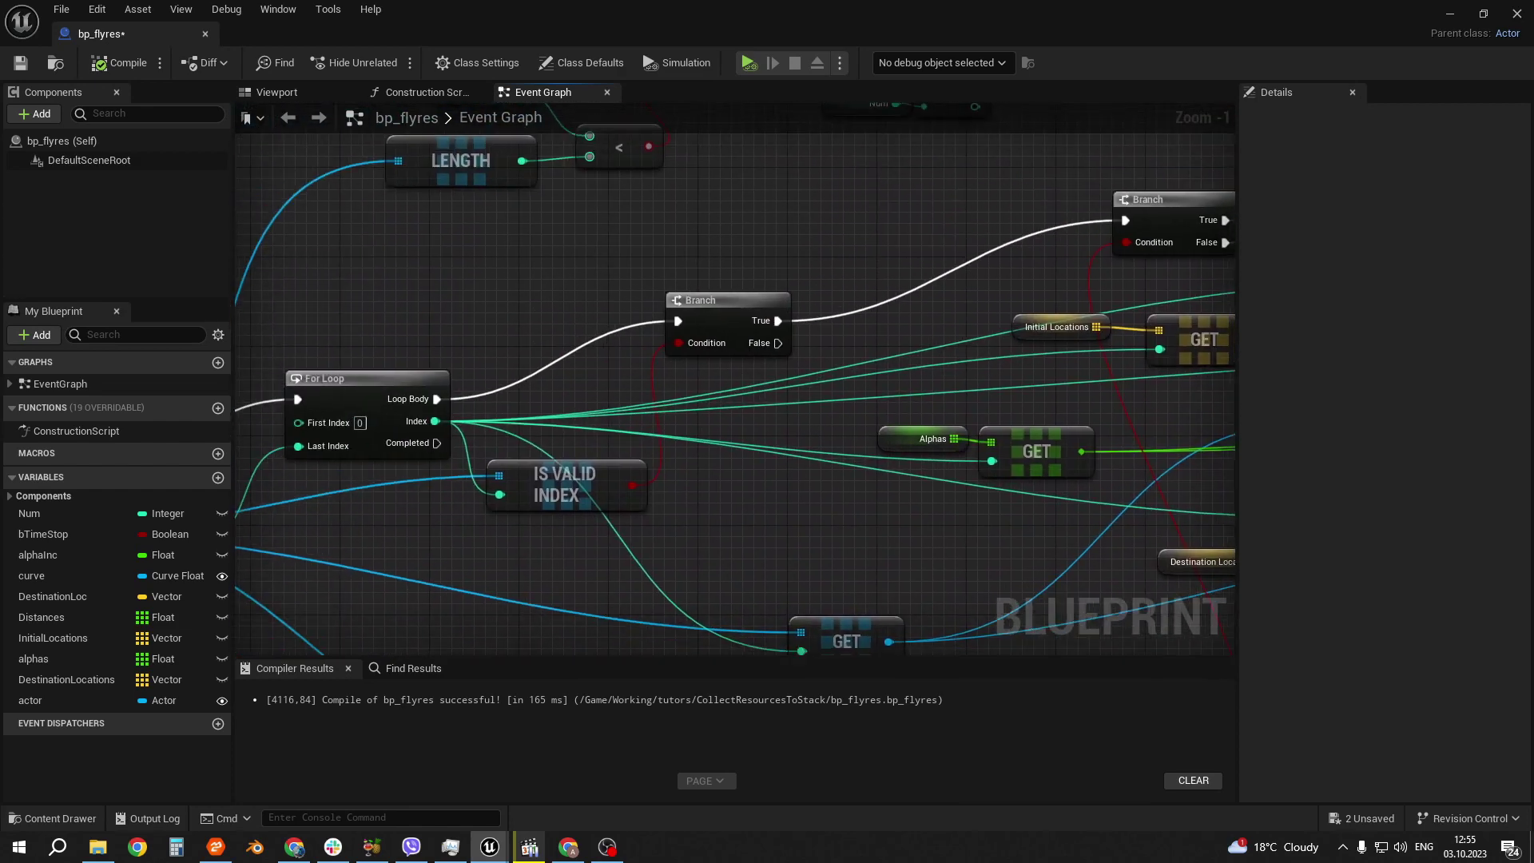
Step: Raise Get Actor Location slightly, check the Distances getter, and pan toward the Curve nodes
right_drag(1139, 384, 633, 404)
drag(681, 345, 682, 334)
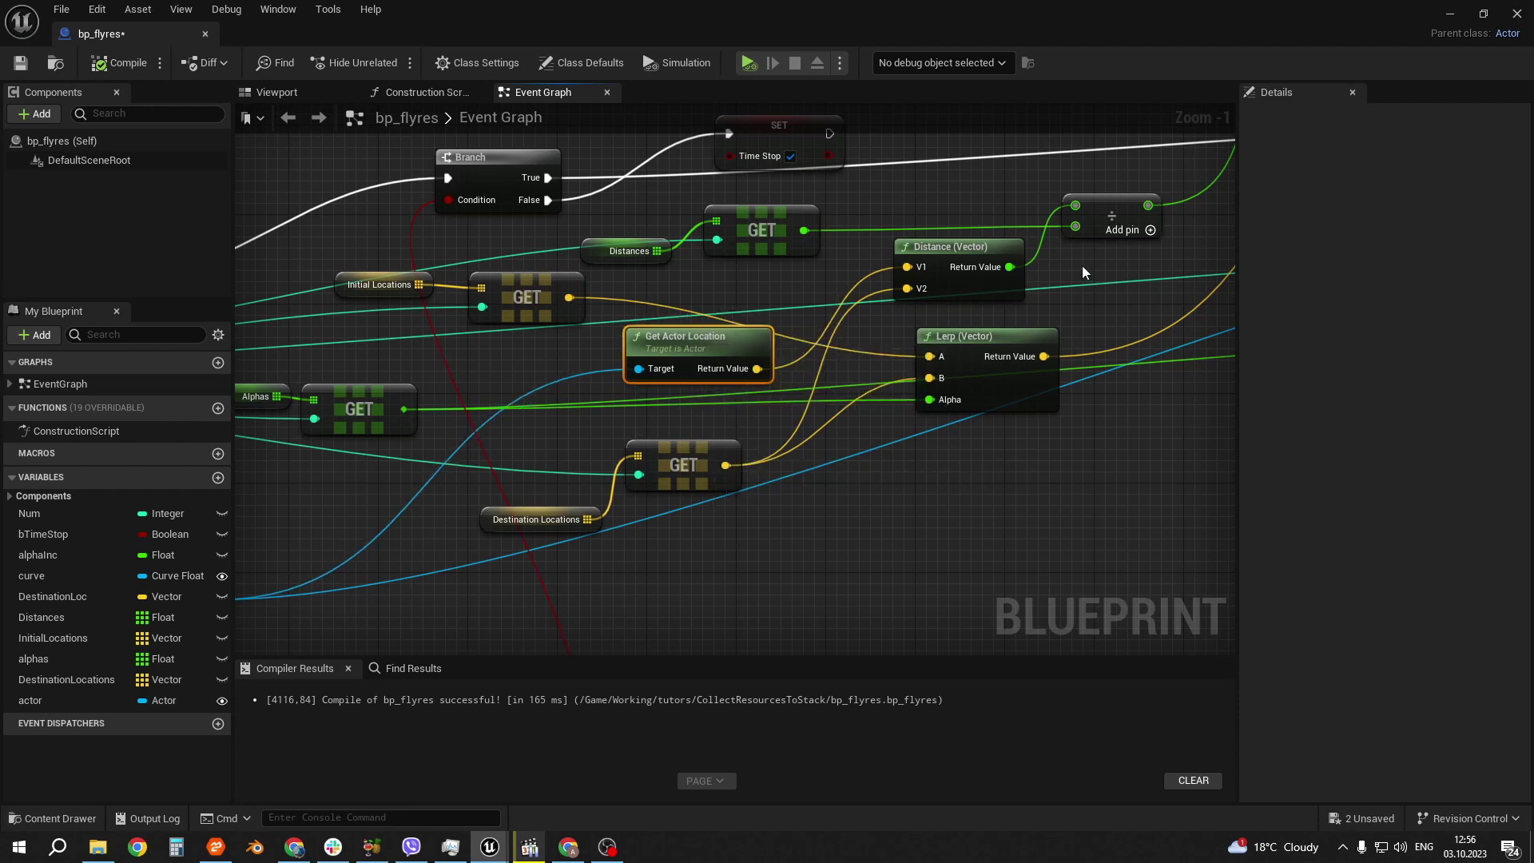
right_drag(1082, 272, 987, 350)
click(503, 328)
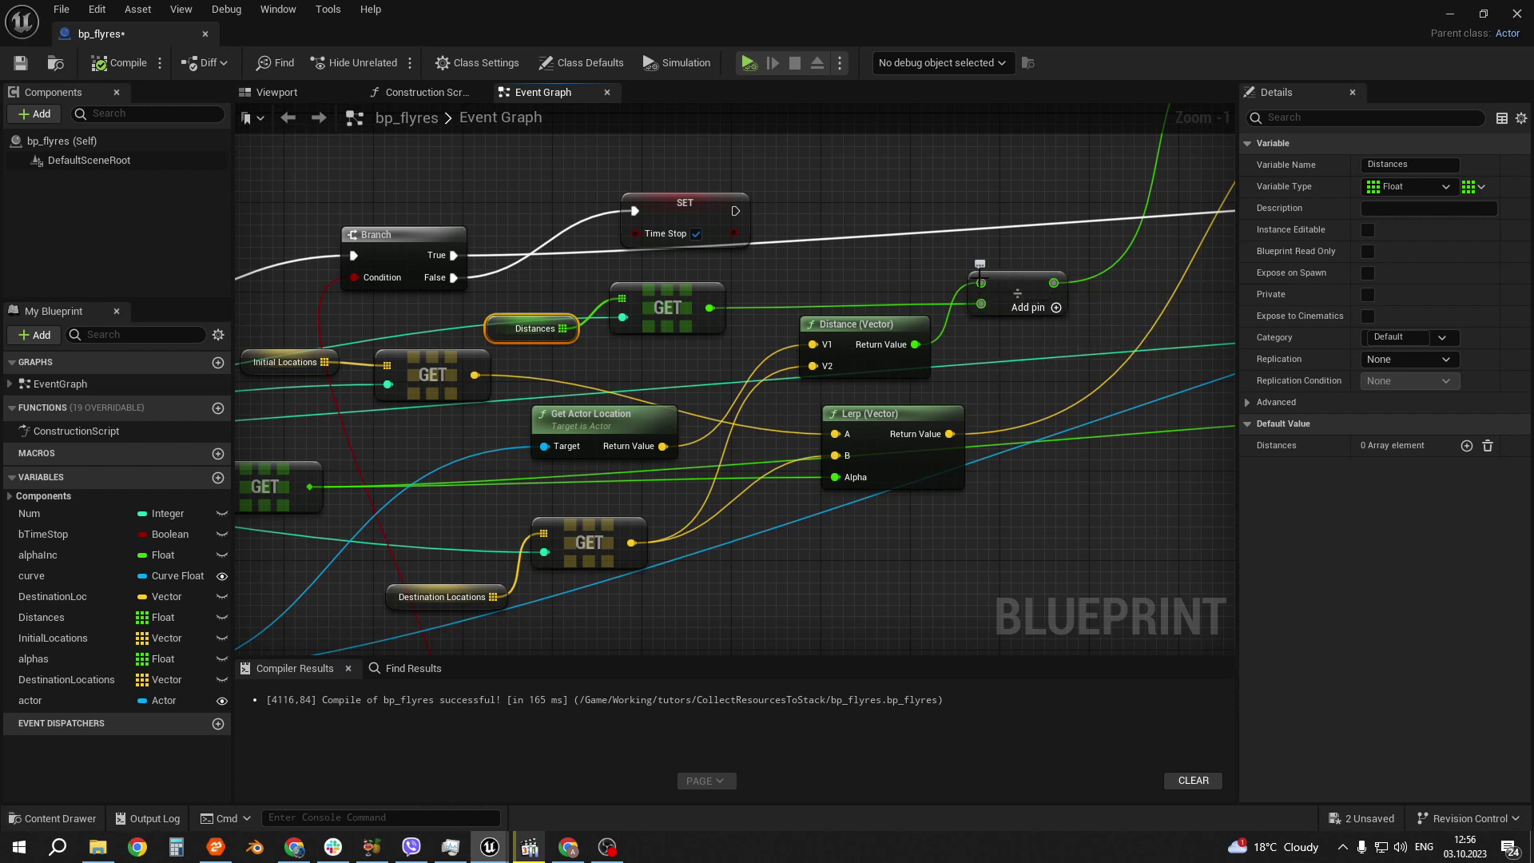
right_drag(1101, 240, 982, 327)
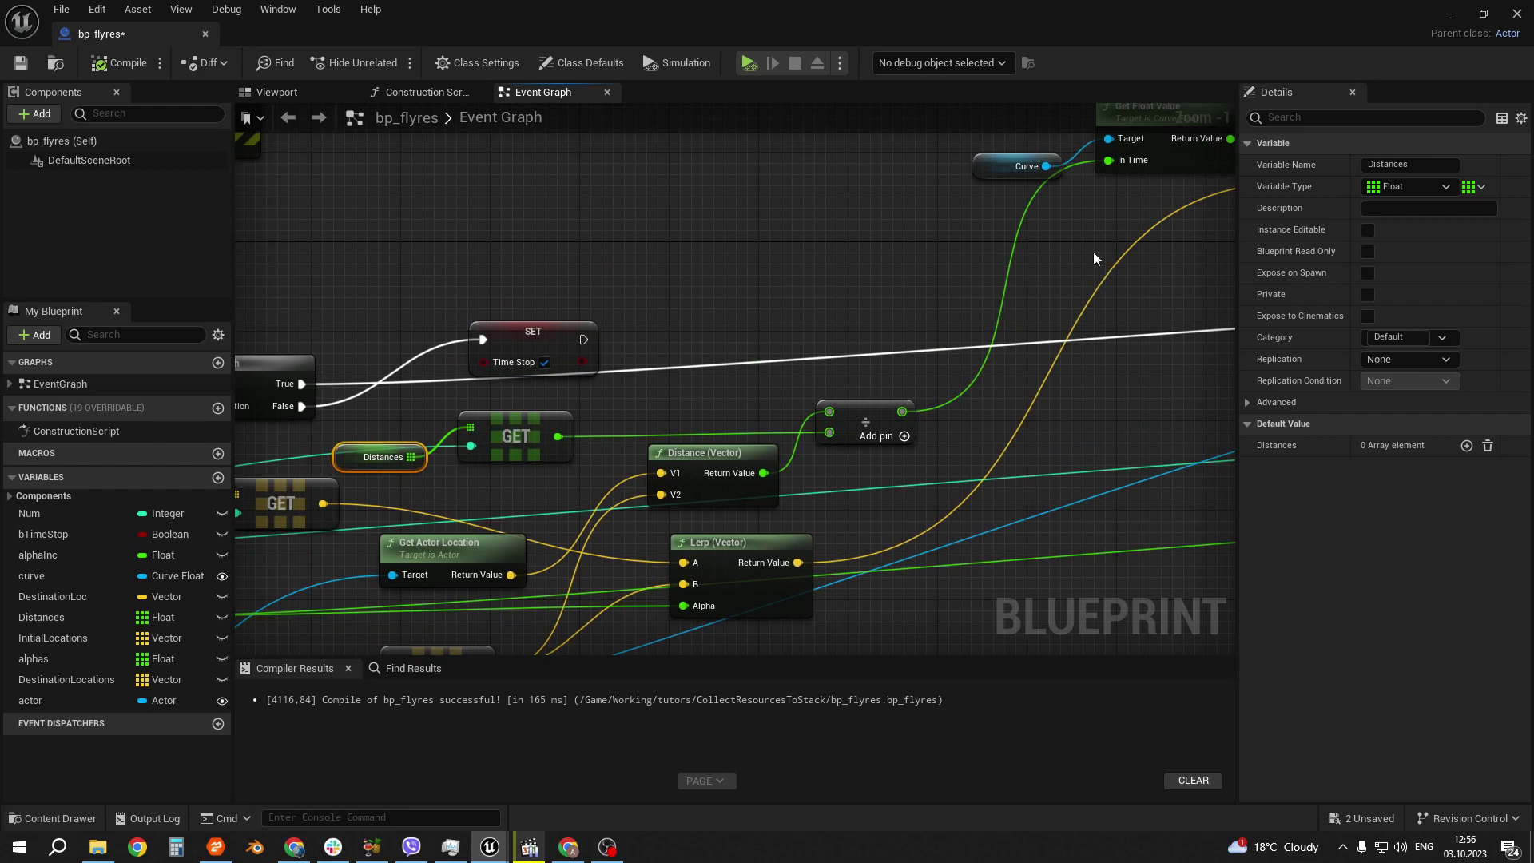
mouse_move(1095, 257)
right_down()
mouse_move(846, 404)
mouse_move(722, 387)
right_up()
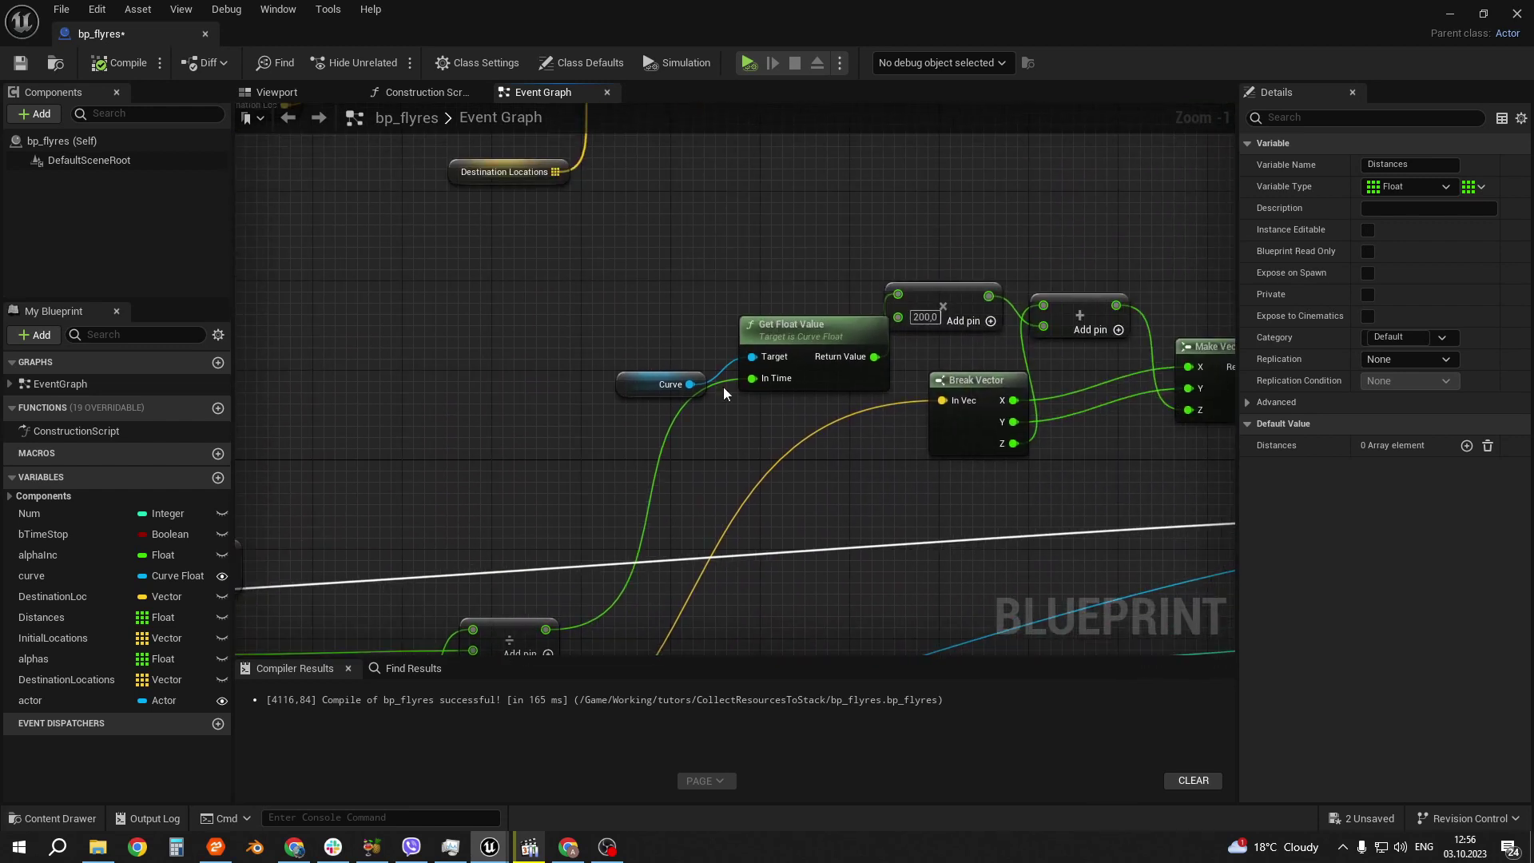
click(631, 388)
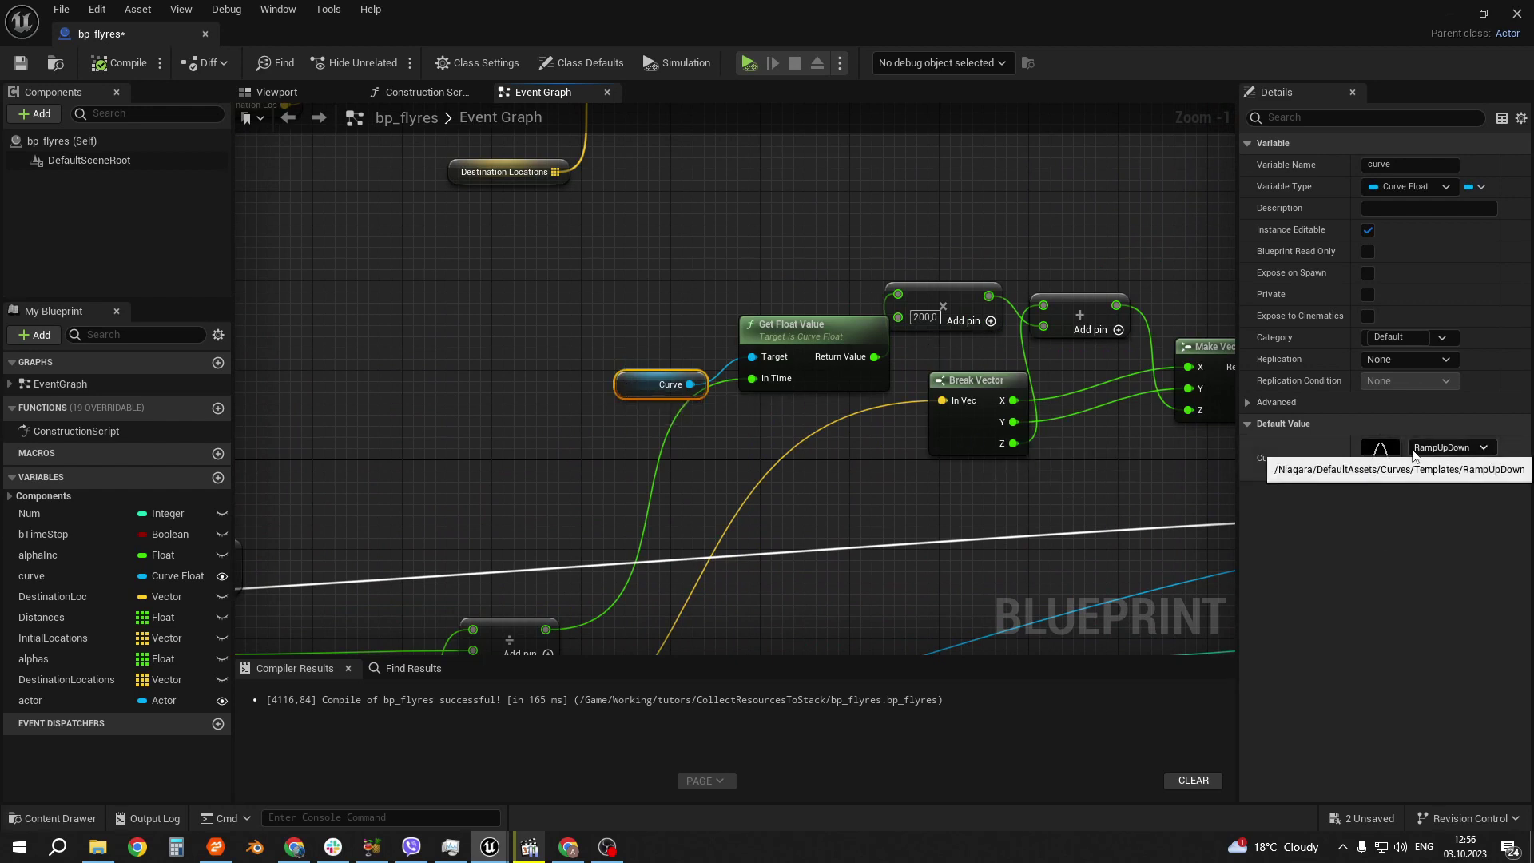
click(793, 318)
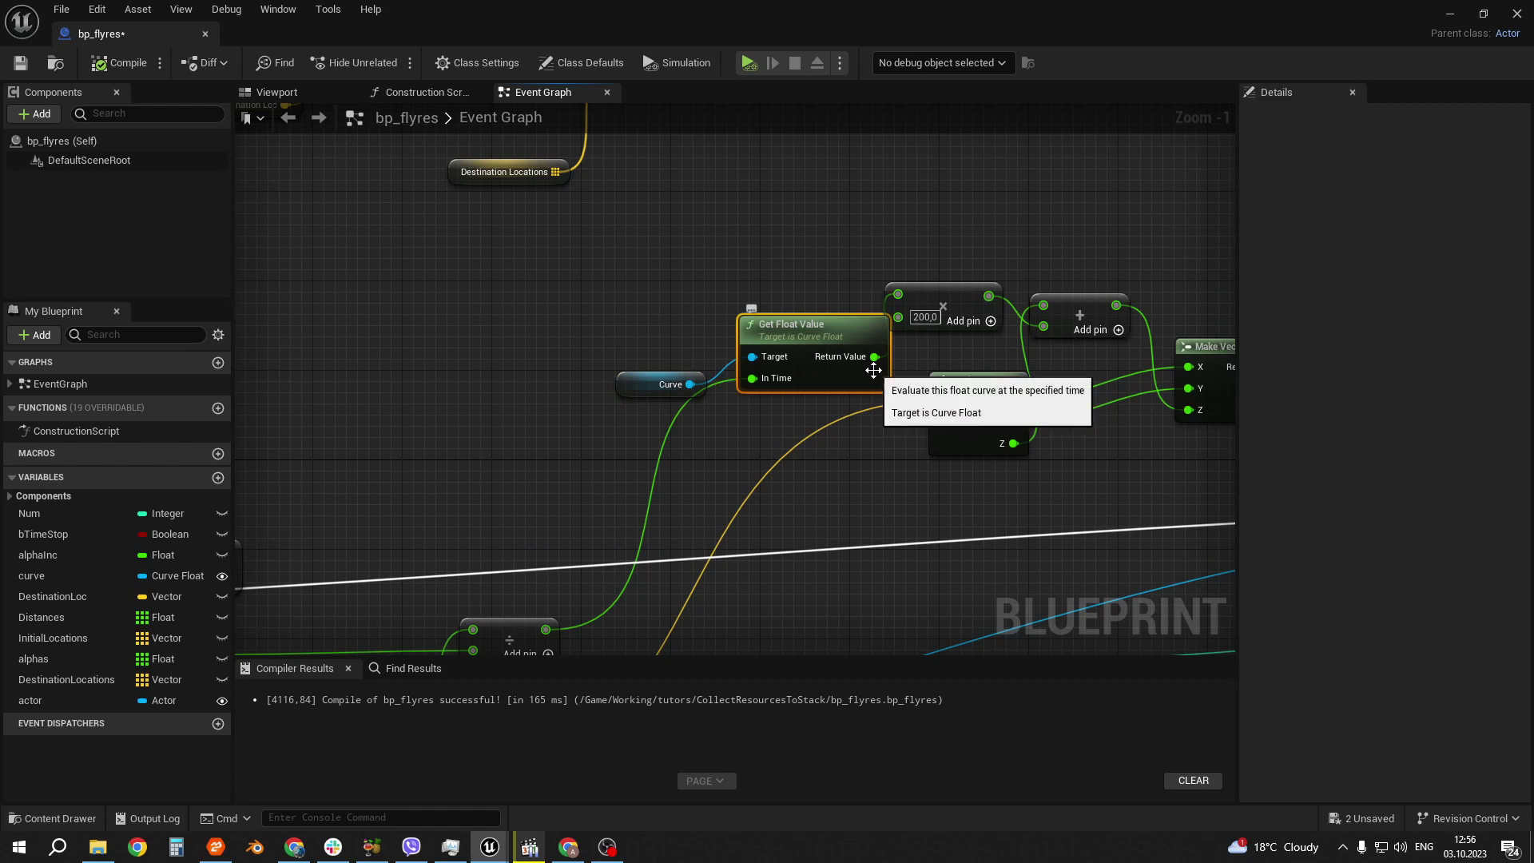
mouse_move(580, 631)
right_down()
mouse_move(772, 399)
mouse_move(636, 549)
right_up()
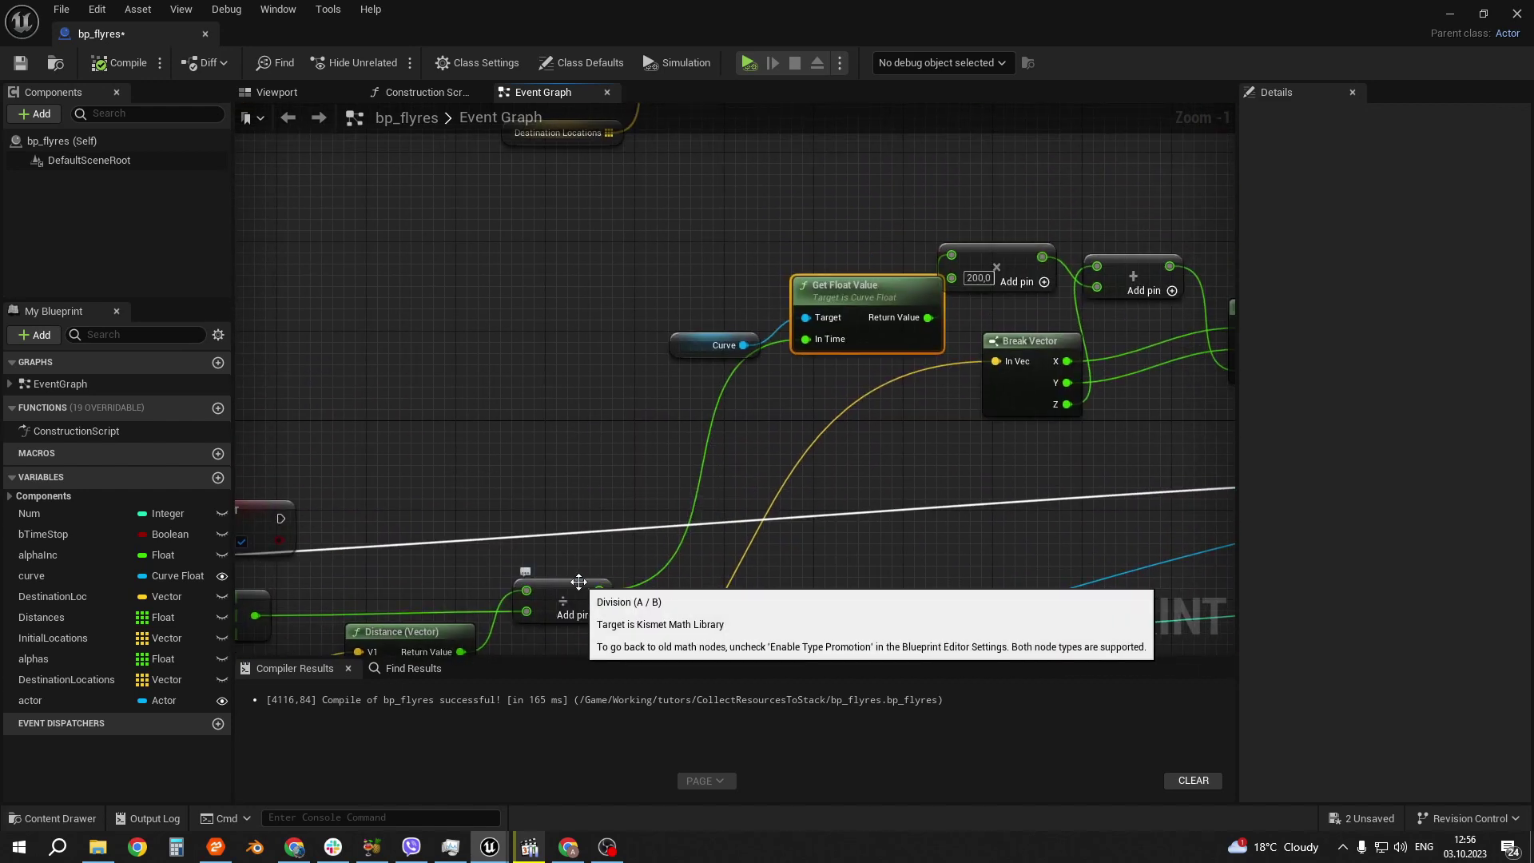
right_drag(1034, 236, 845, 292)
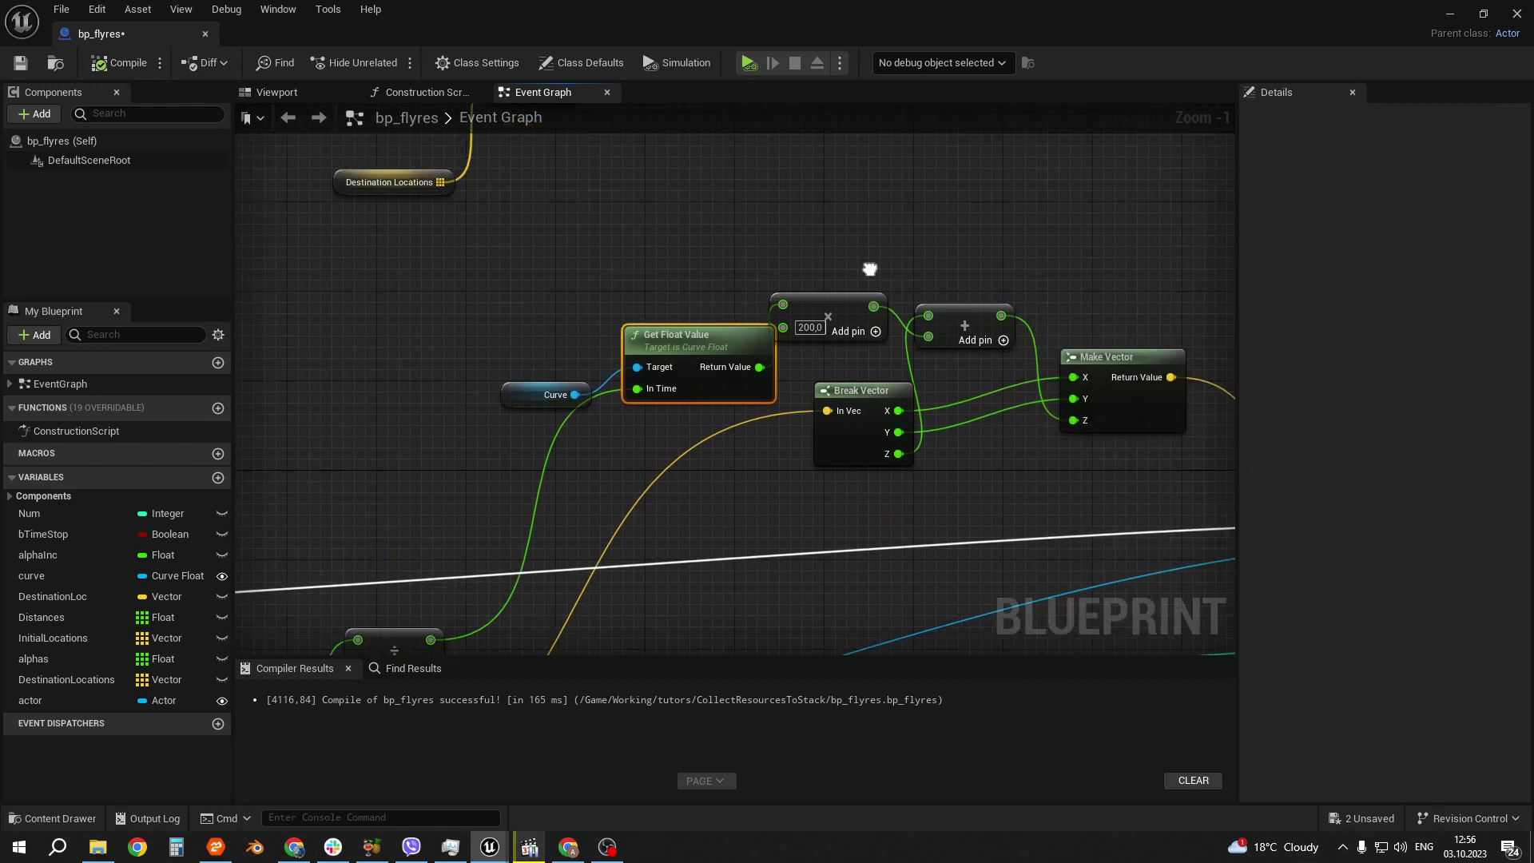
click(818, 314)
click(716, 351)
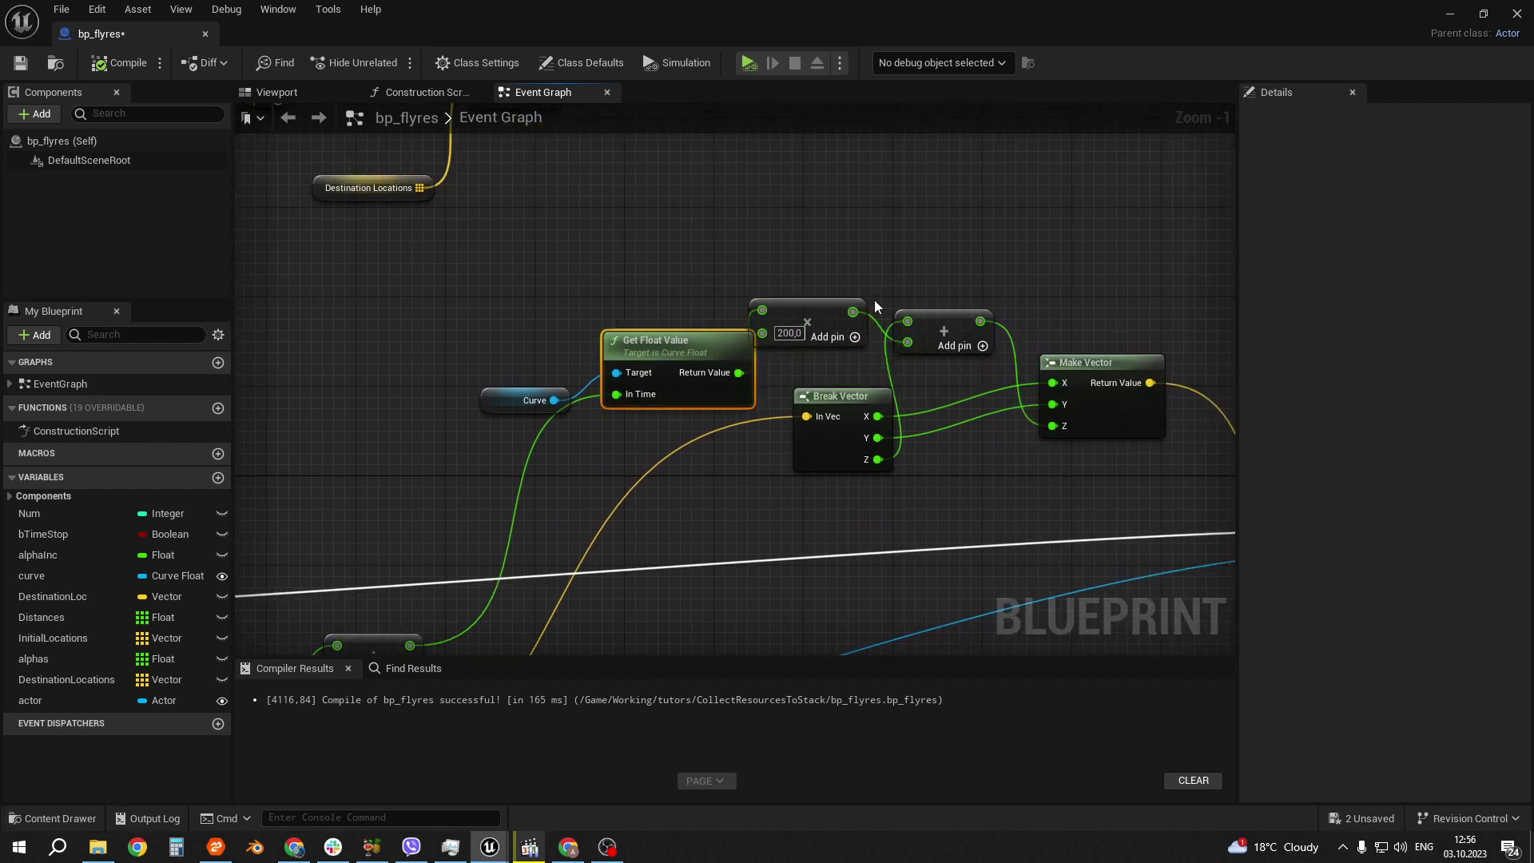
click(810, 408)
mouse_move(795, 476)
right_down()
mouse_move(855, 450)
mouse_move(972, 456)
right_up()
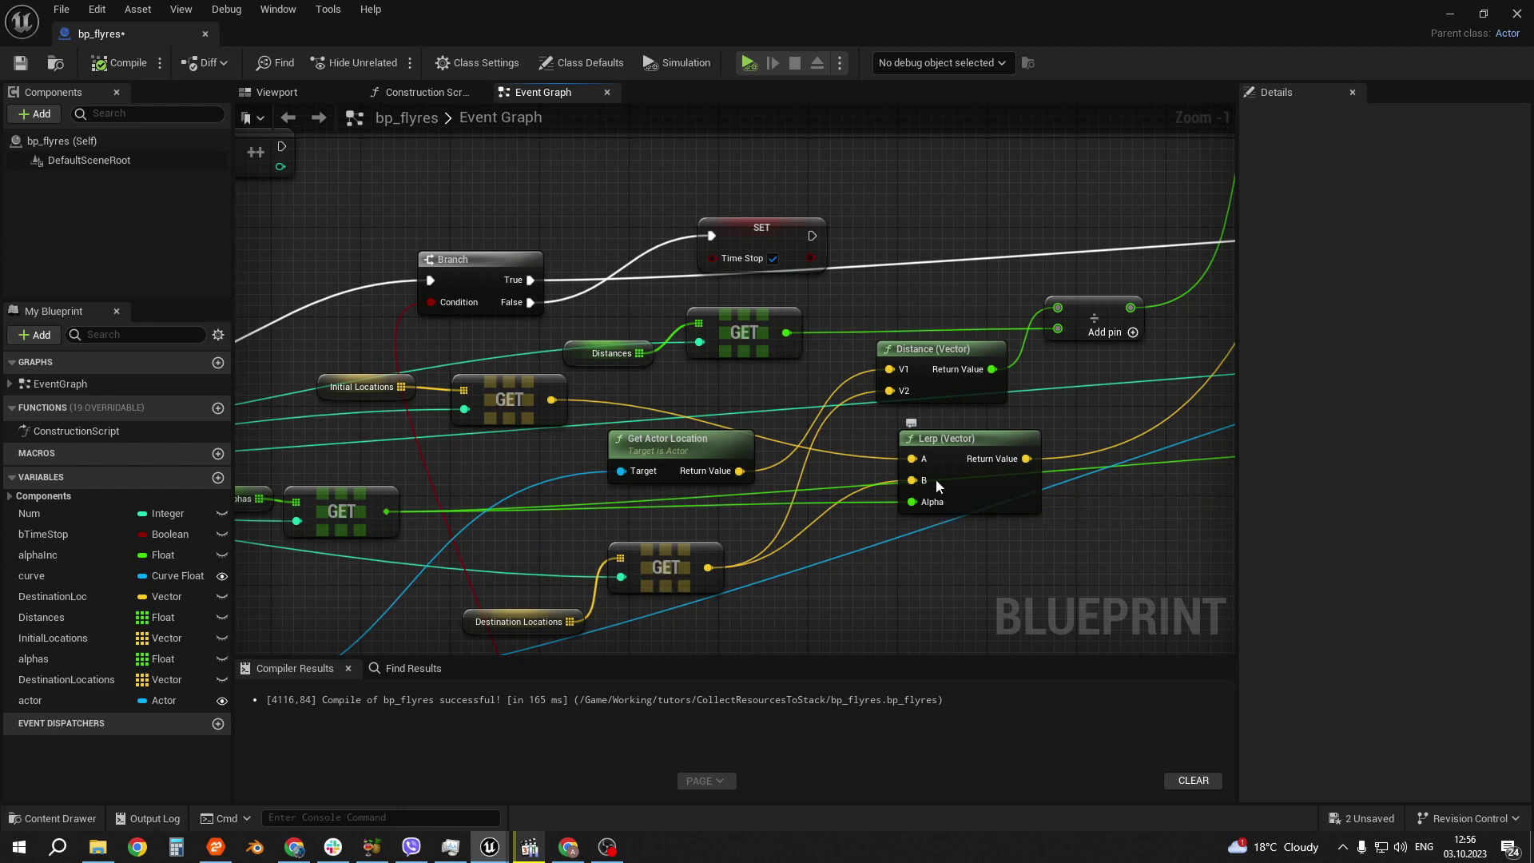
right_drag(576, 423, 576, 620)
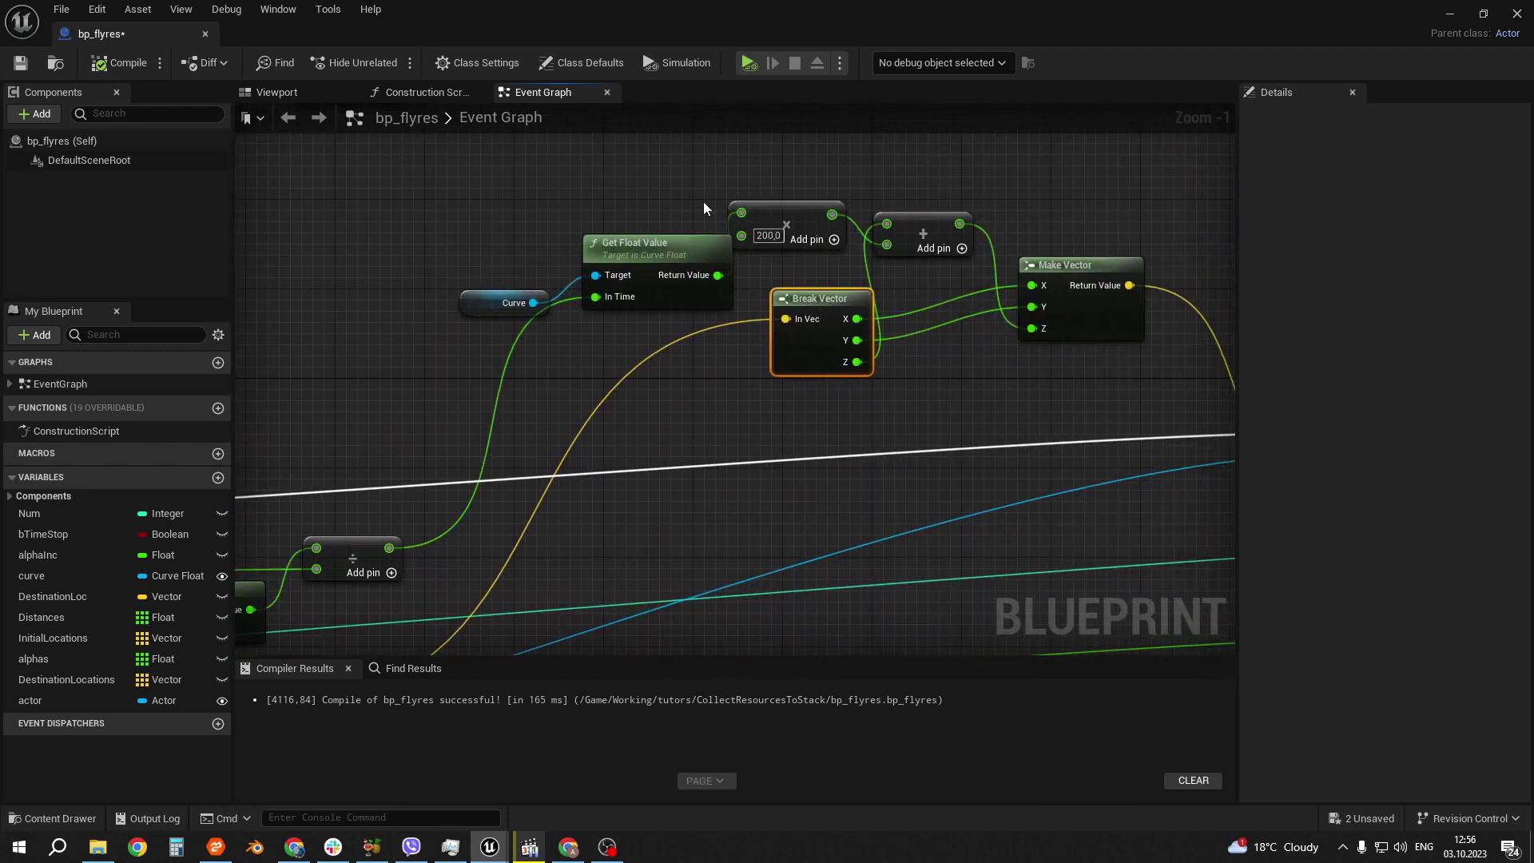
right_drag(968, 342, 697, 289)
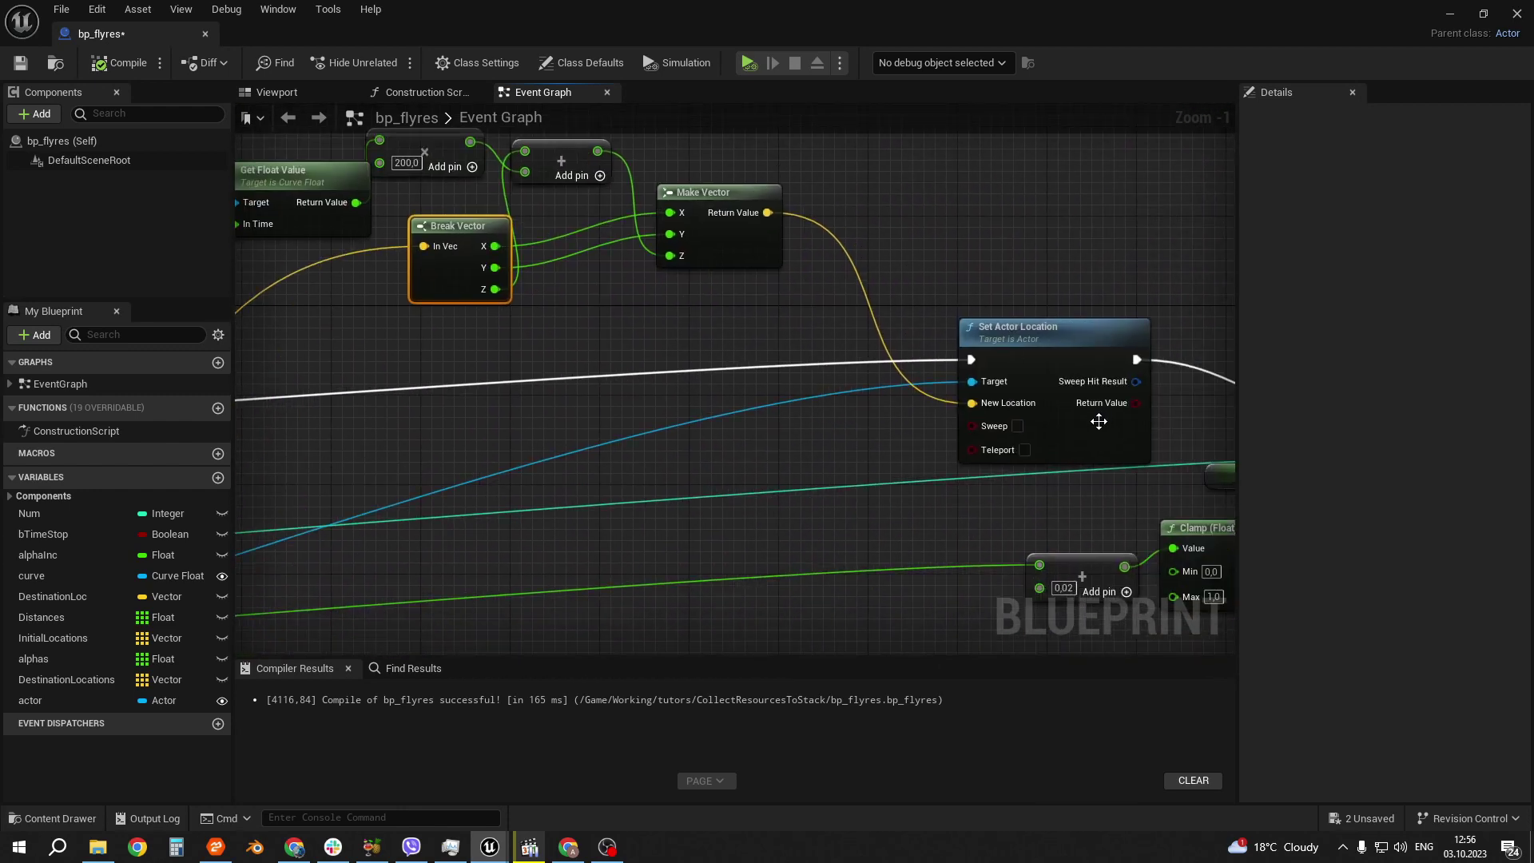
mouse_move(559, 623)
right_down()
mouse_move(814, 495)
mouse_move(1080, 524)
right_up()
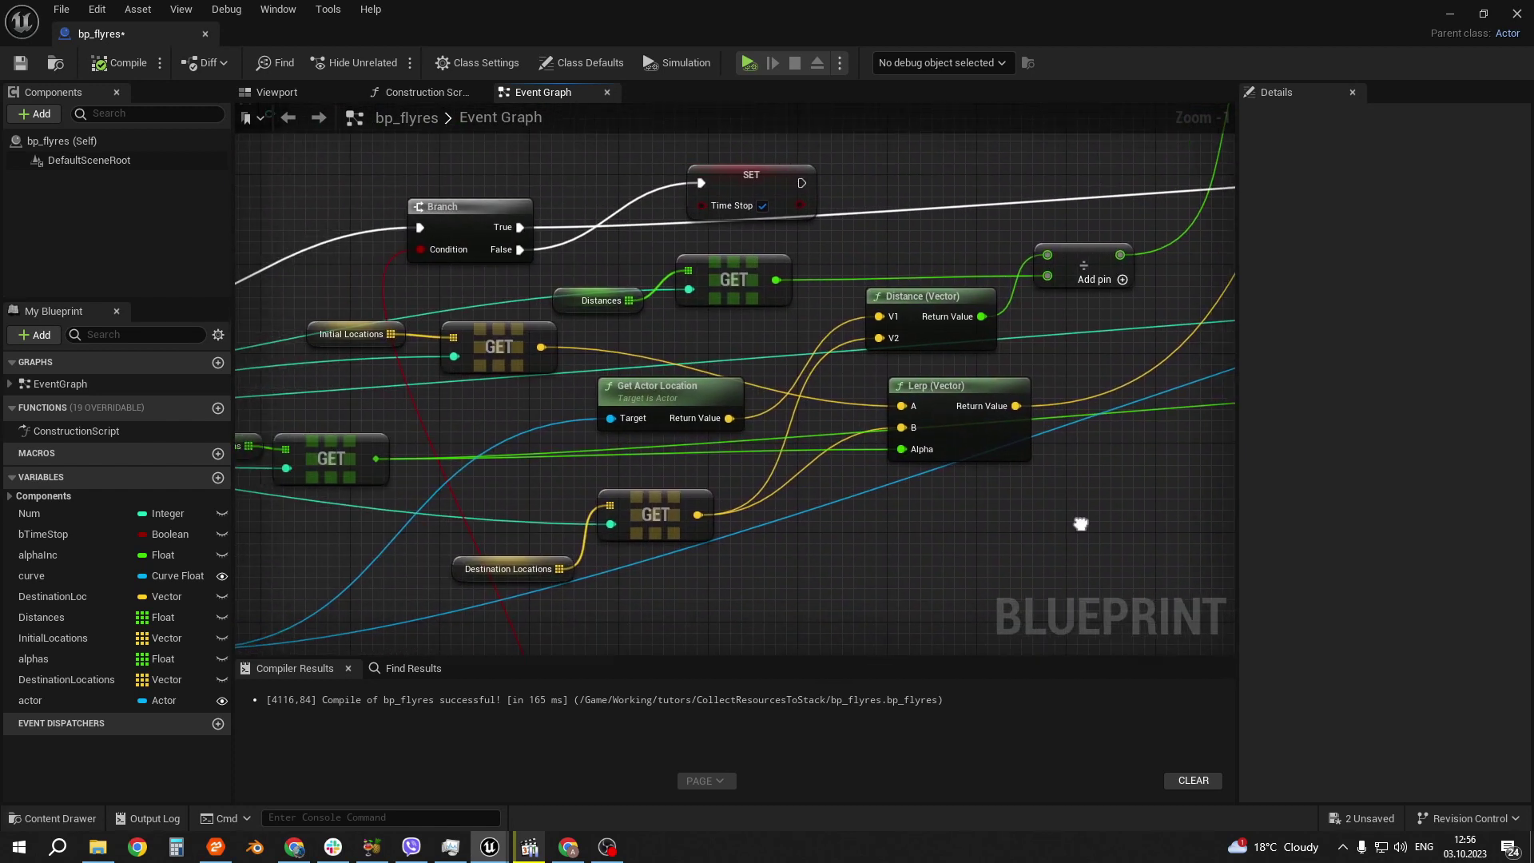
right_drag(1080, 524, 1252, 536)
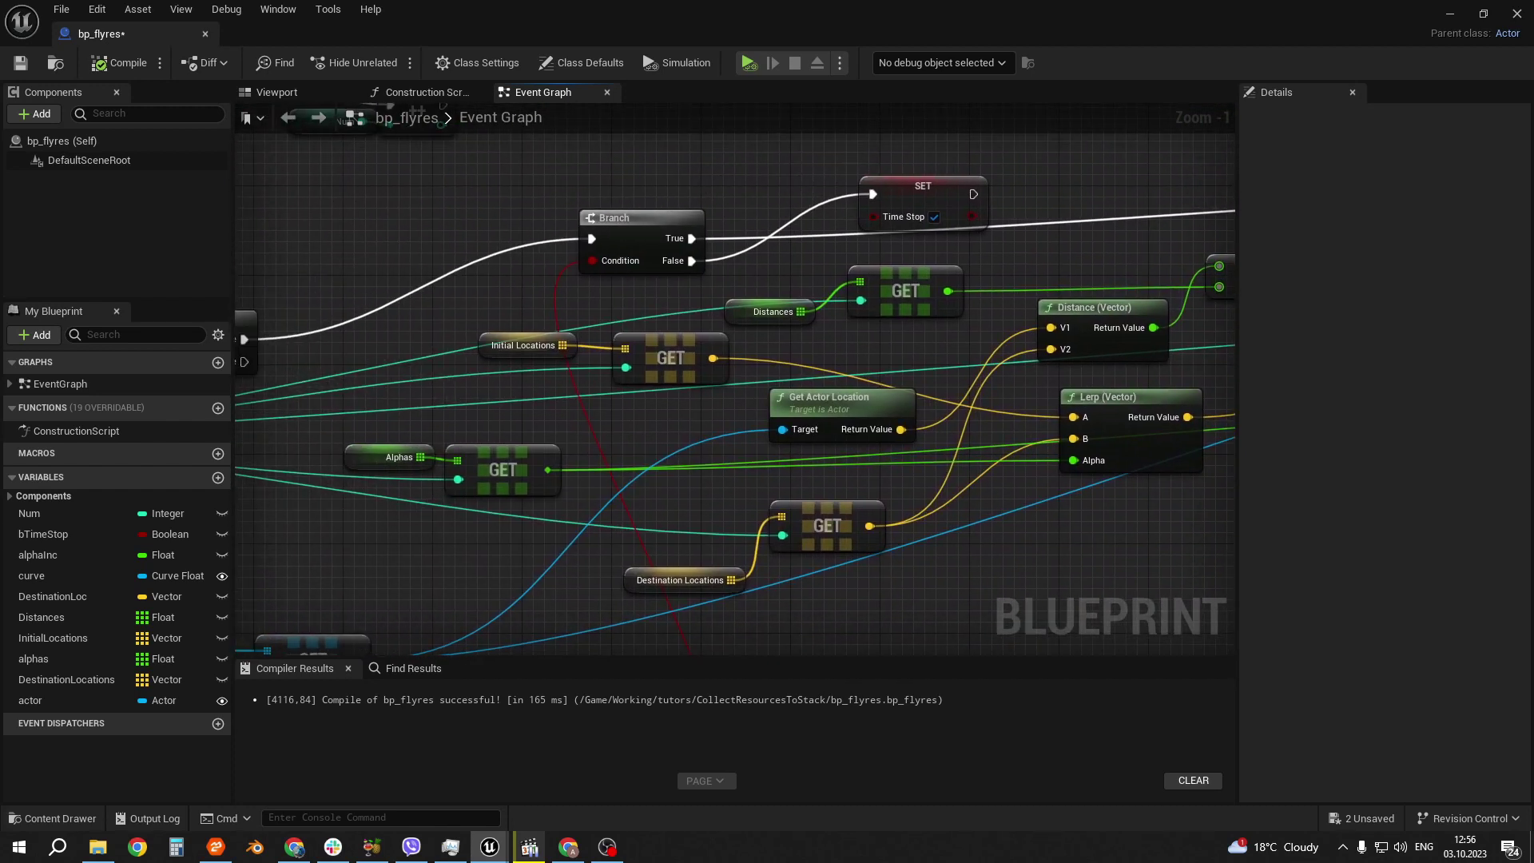
right_drag(1024, 455, 758, 467)
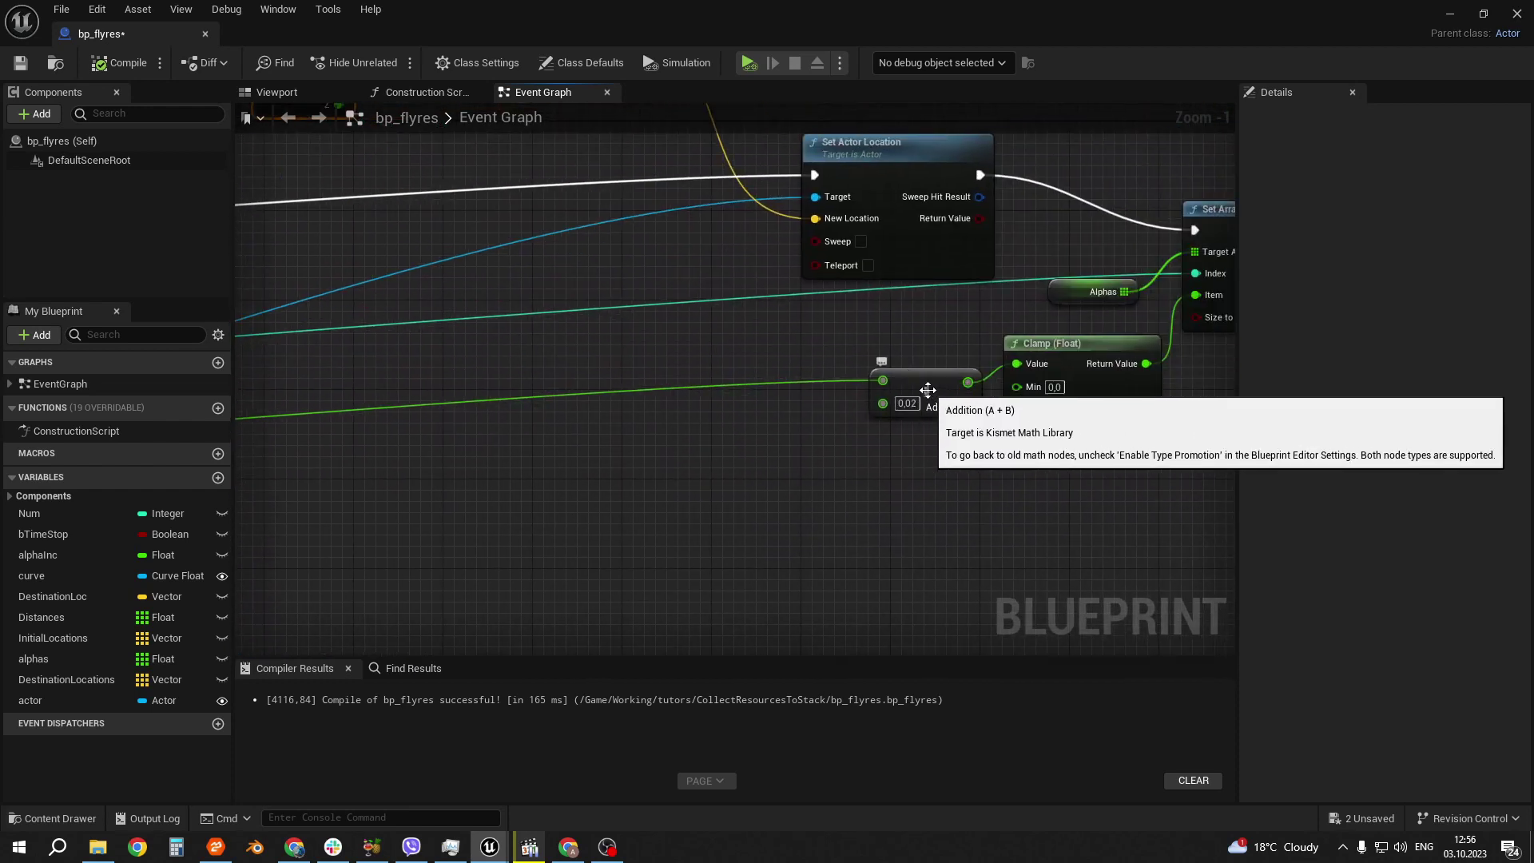
right_drag(931, 400, 746, 421)
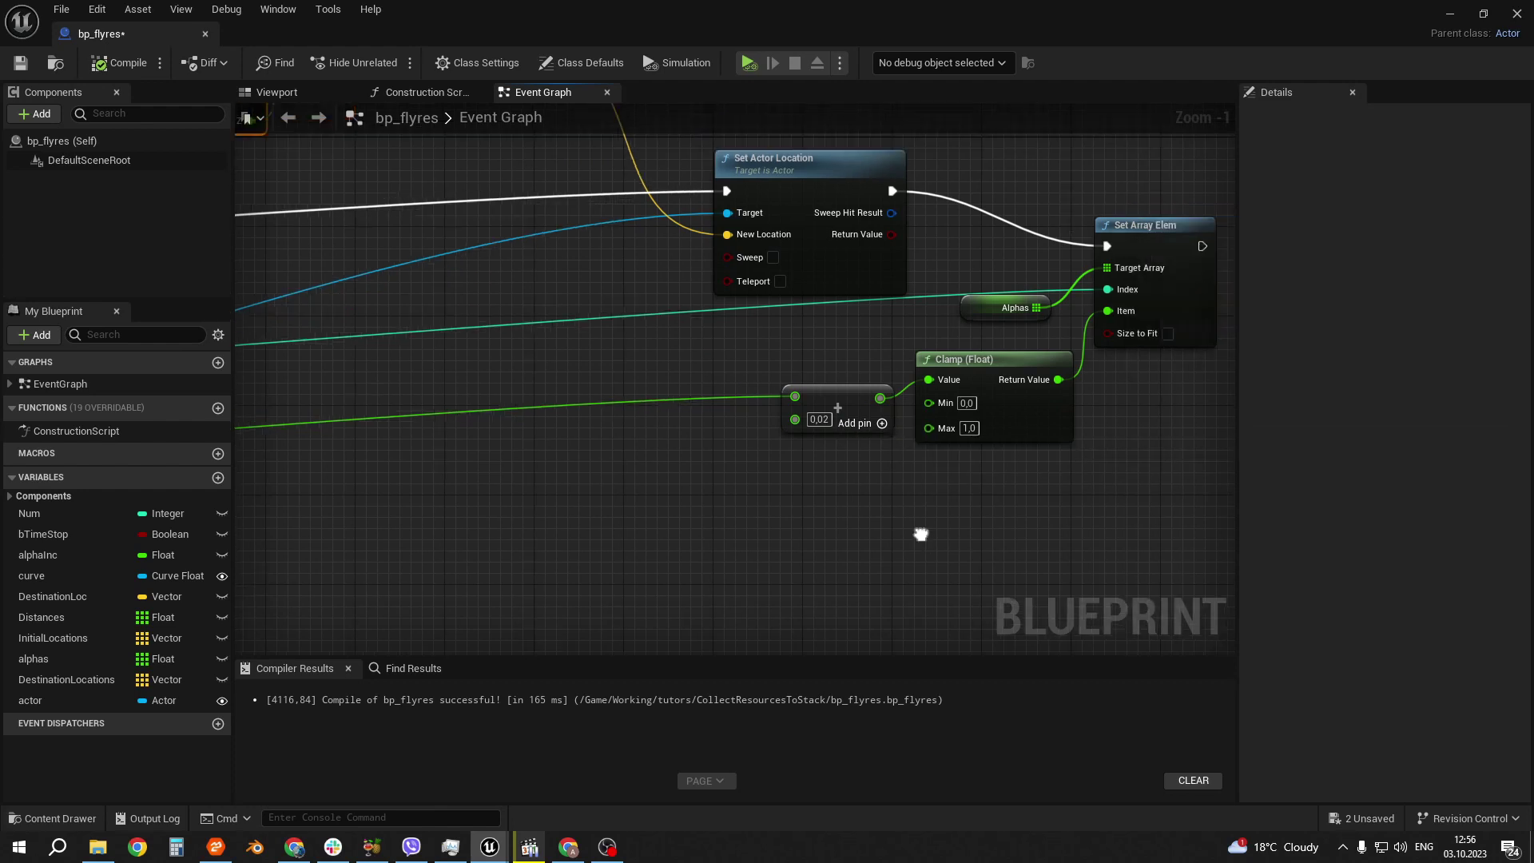
click(893, 362)
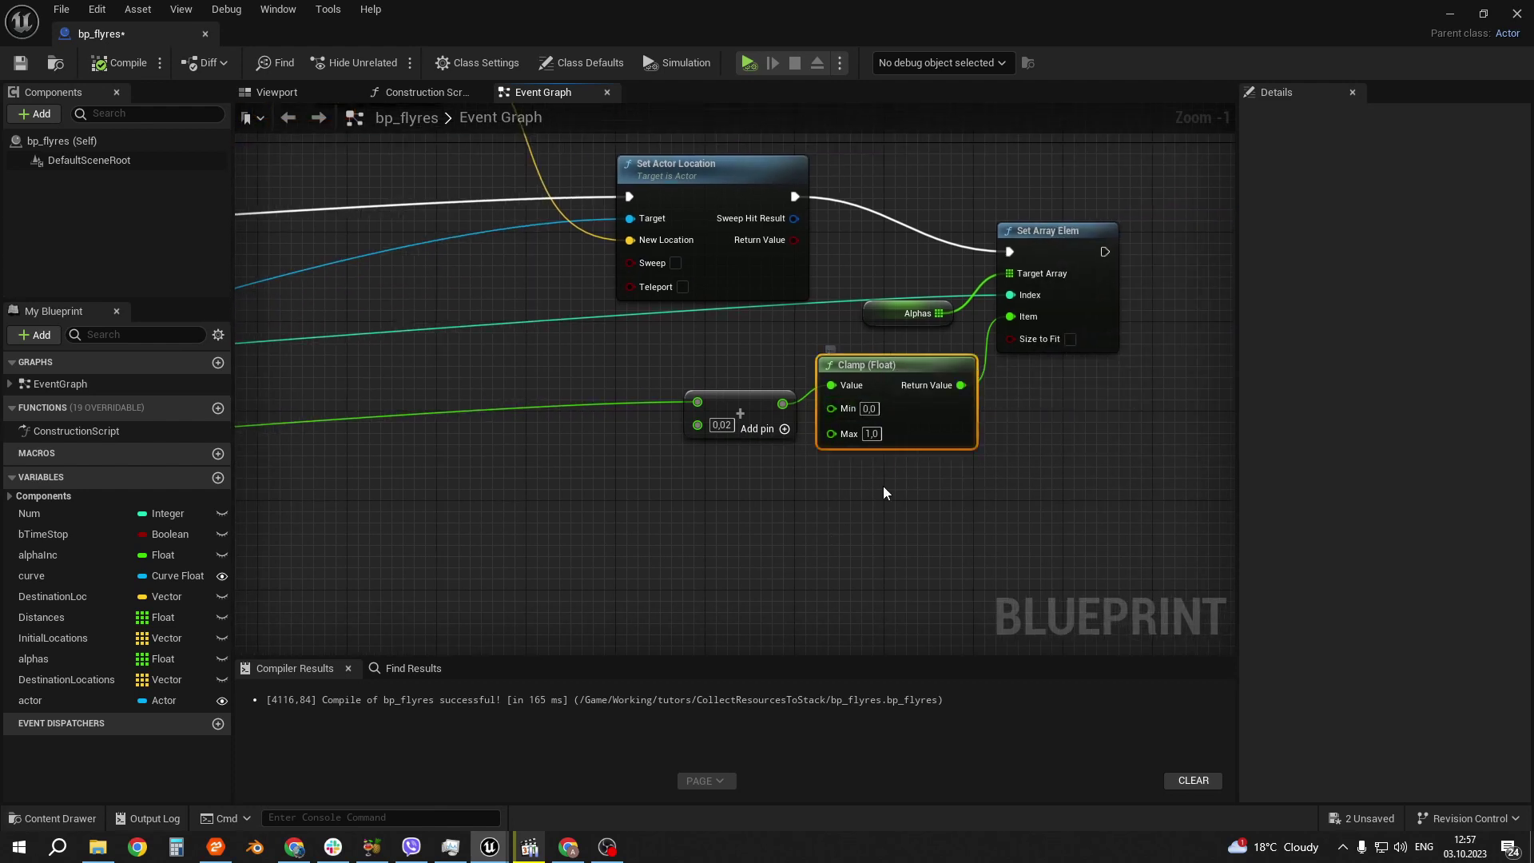
right_drag(1011, 474, 1008, 530)
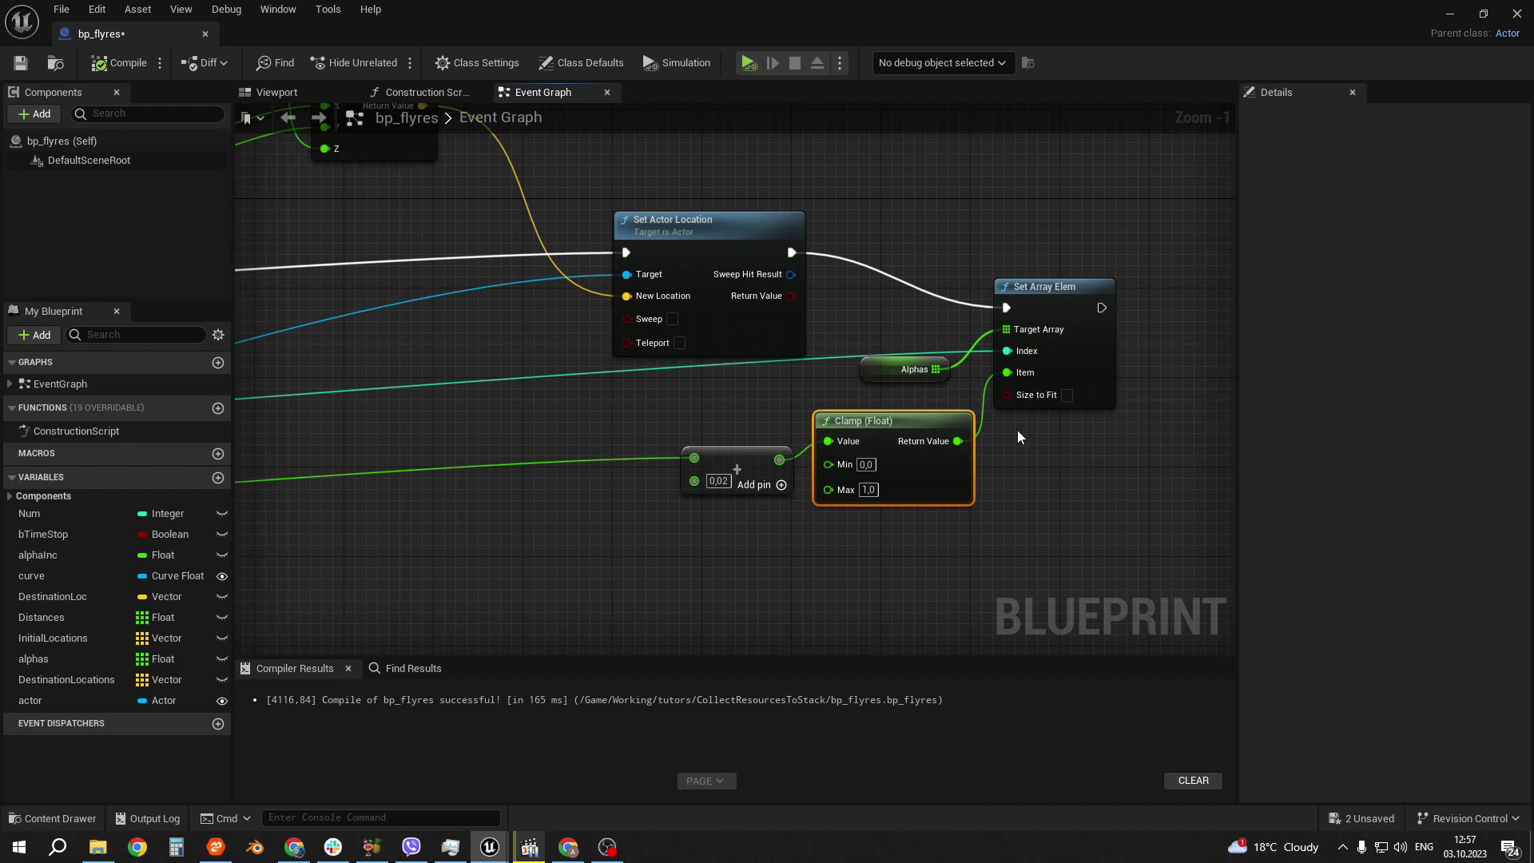
Step: Zoom out over the movement section and box-select the Curve through Make Vector nodes
scroll(1018, 444, down, 4)
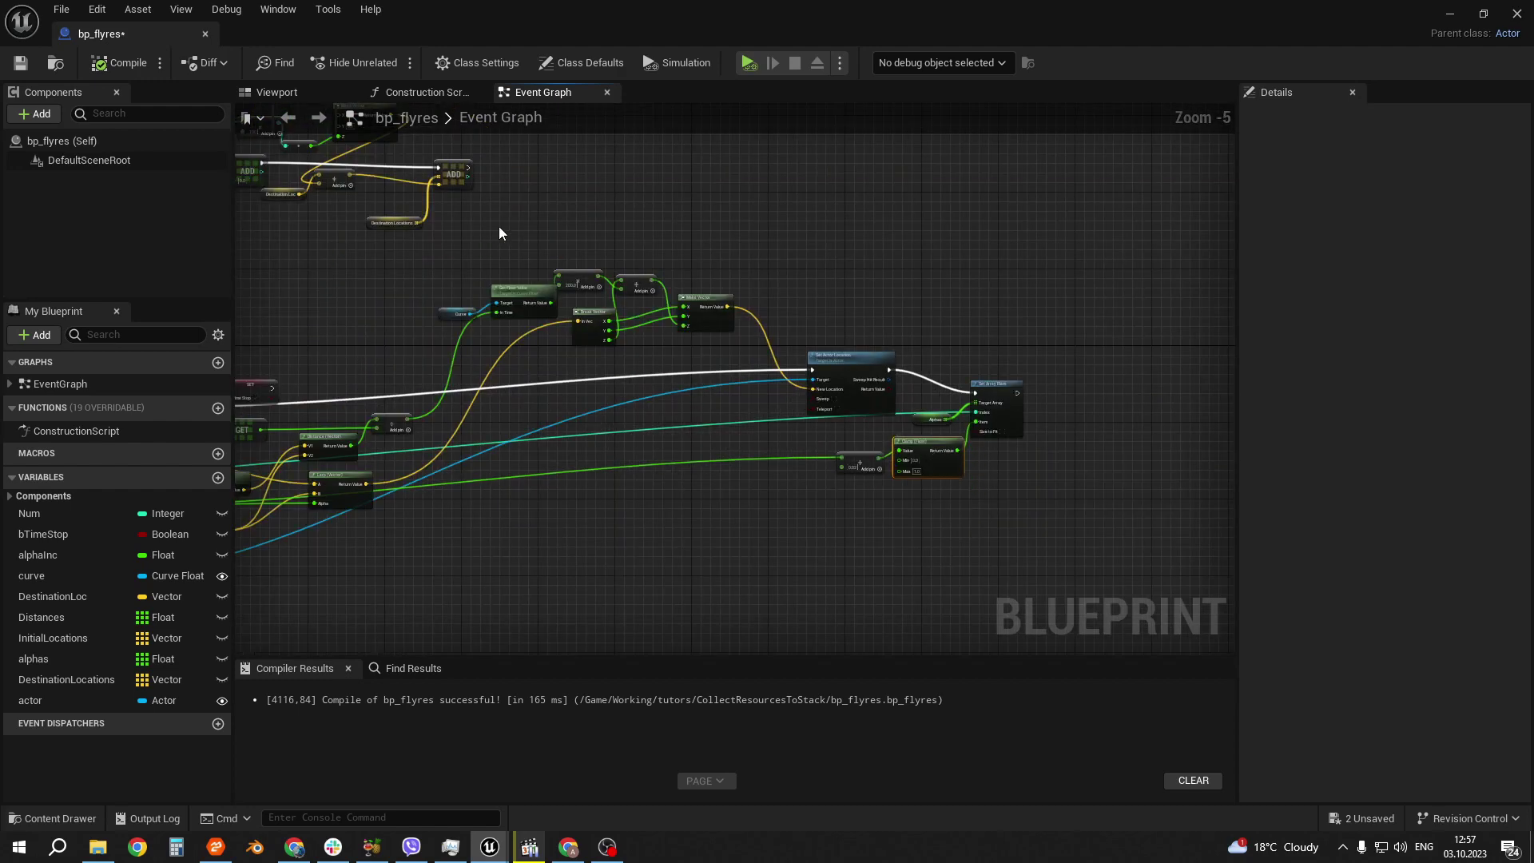
mouse_move(499, 227)
right_down()
mouse_move(913, 431)
mouse_move(1072, 239)
right_up()
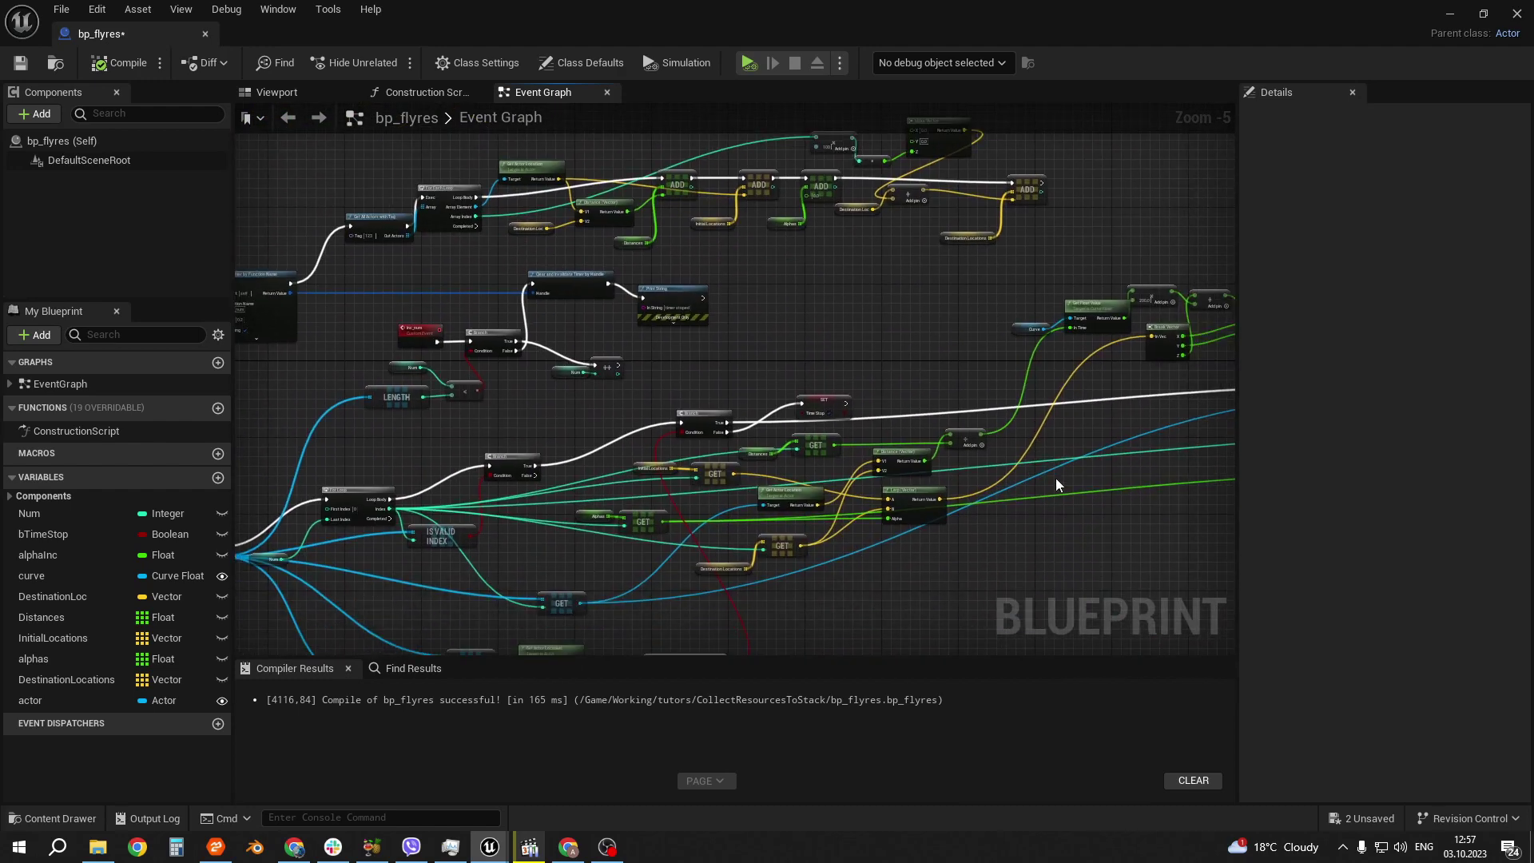
scroll(1055, 480, down, 1)
mouse_move(1055, 479)
right_down()
mouse_move(990, 398)
mouse_move(966, 473)
right_up()
scroll(631, 566, up, 2)
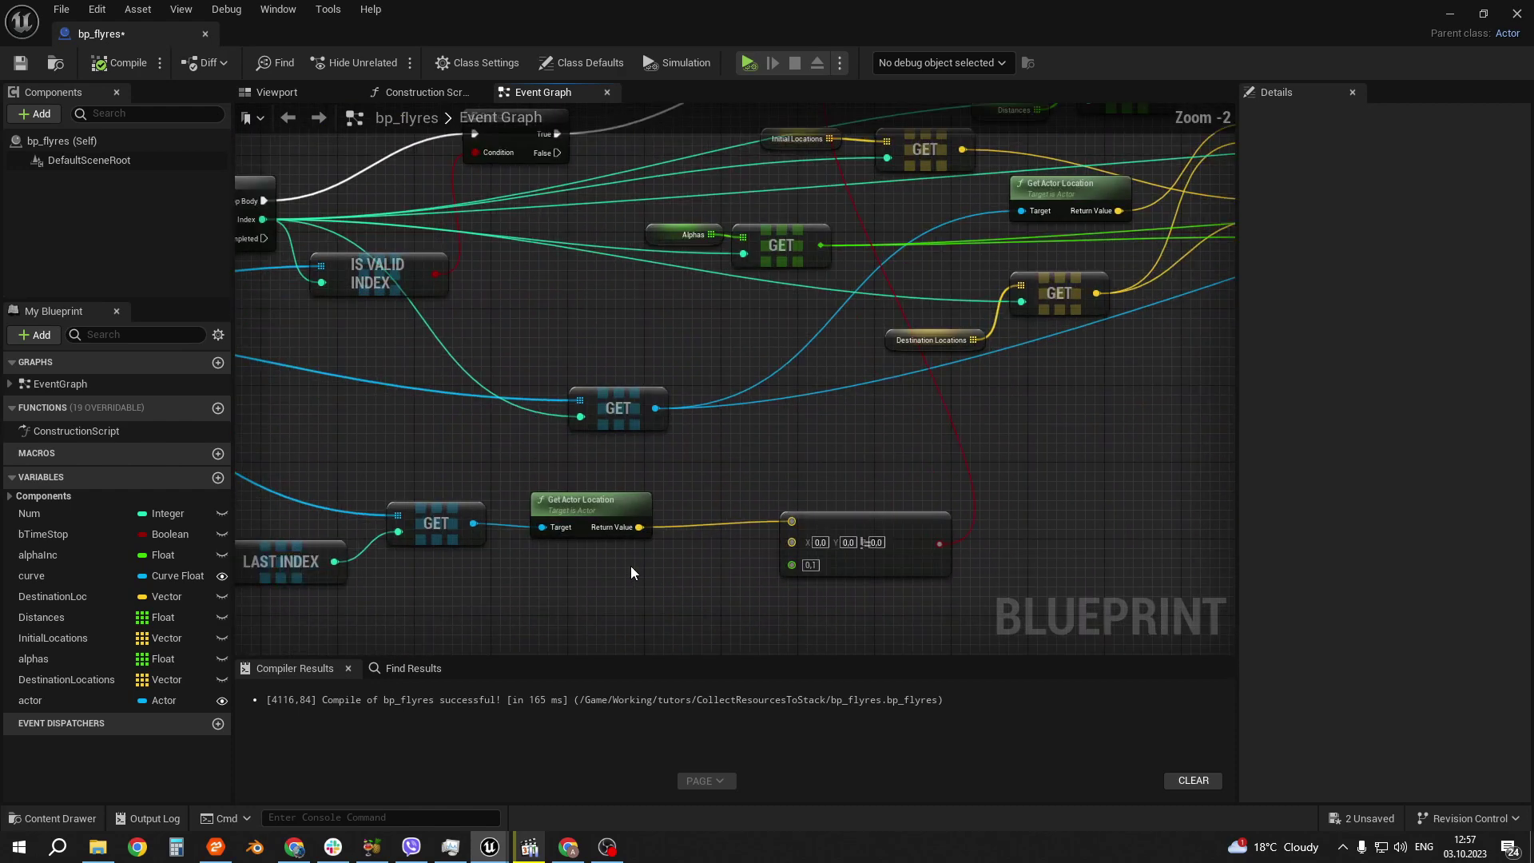
scroll(631, 565, up, 1)
right_drag(631, 566, 645, 476)
scroll(644, 477, down, 2)
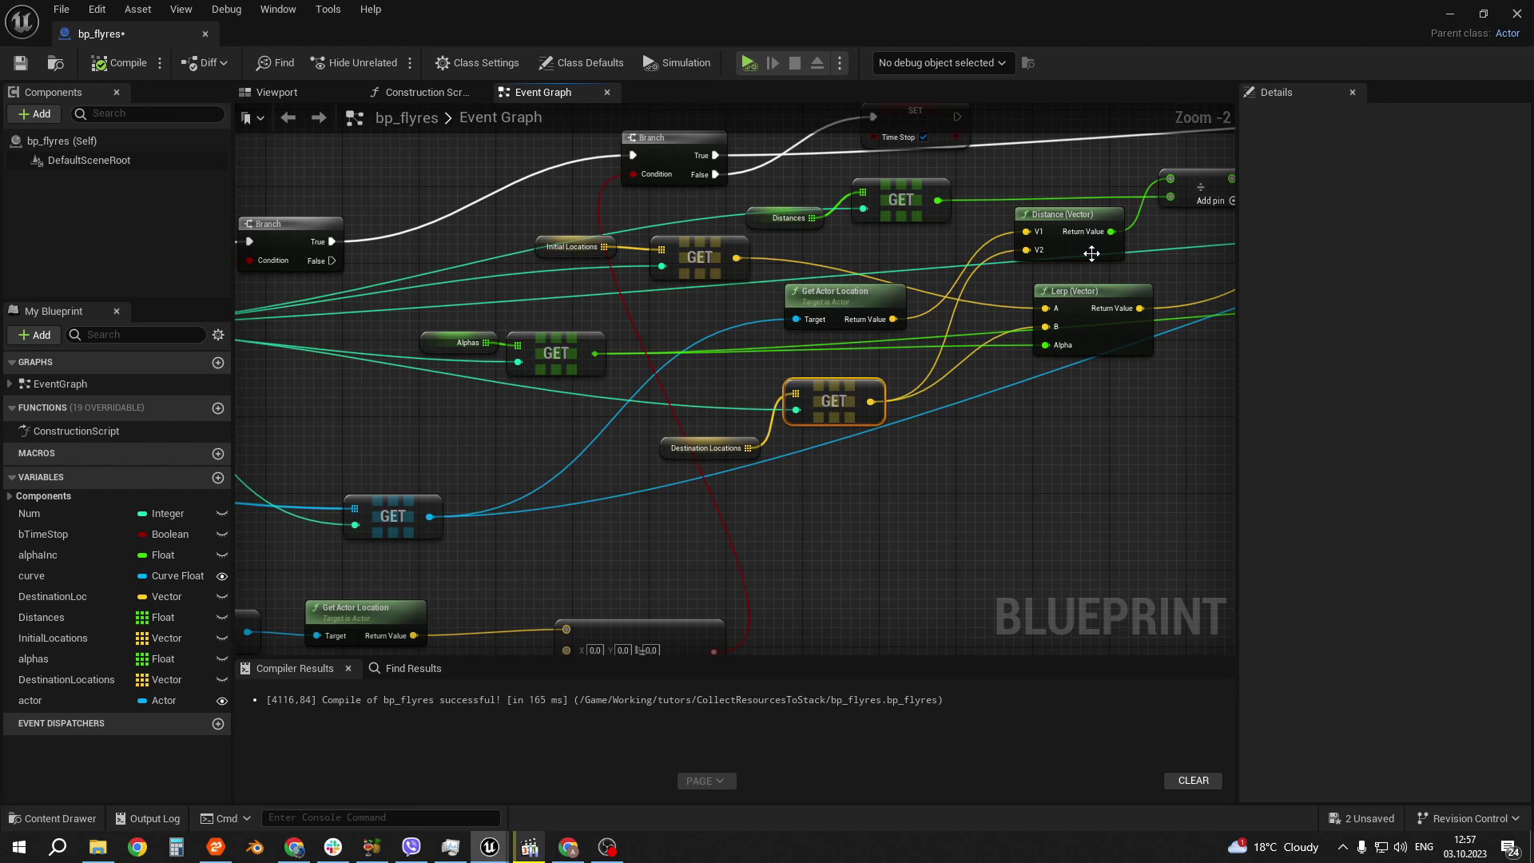
right_drag(1085, 452, 889, 559)
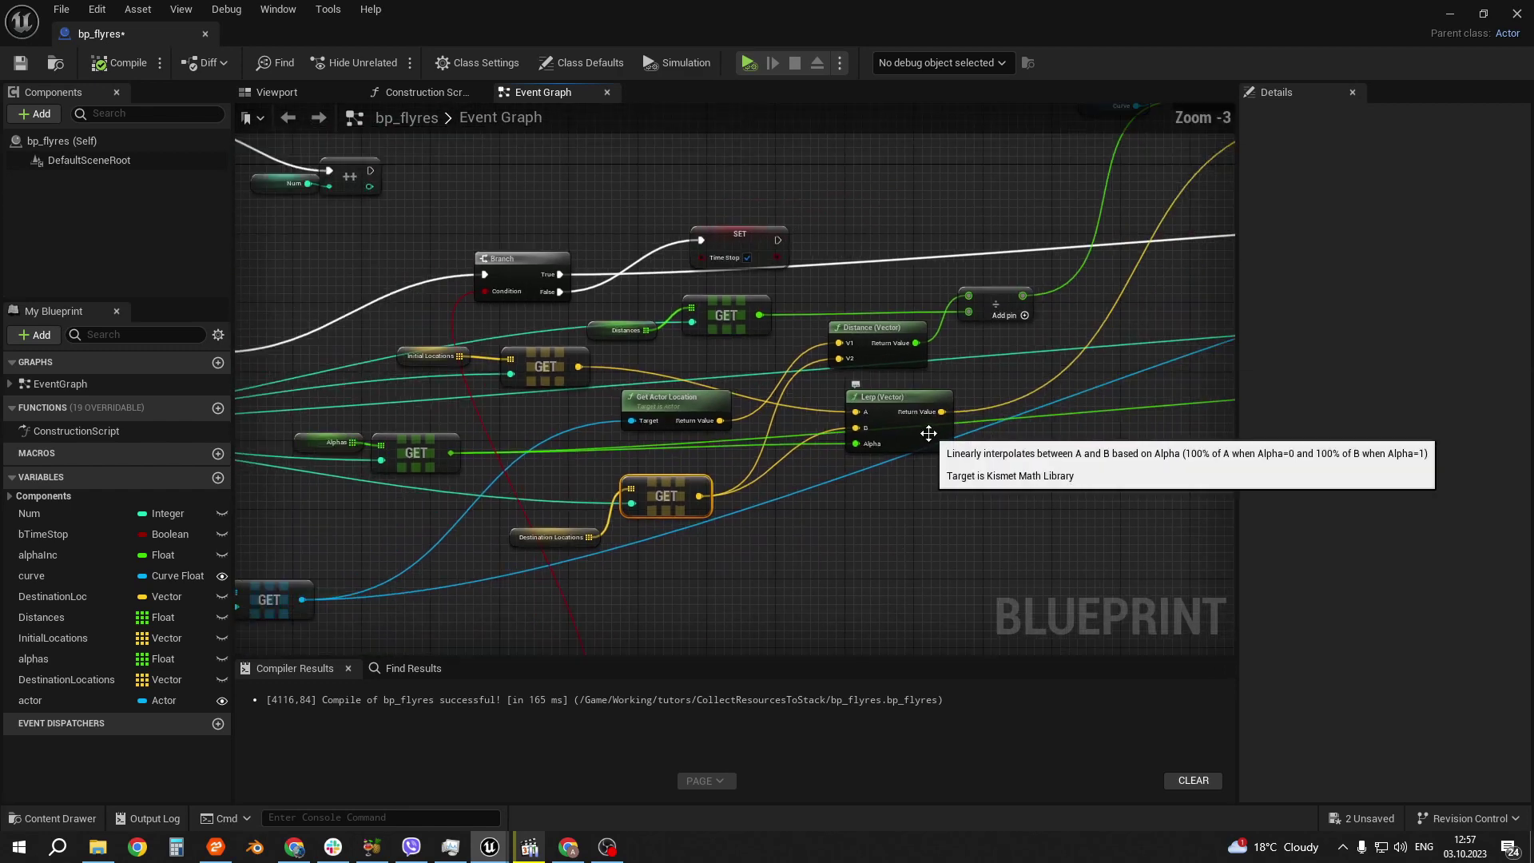
scroll(919, 436, down, 1)
right_drag(828, 438, 859, 402)
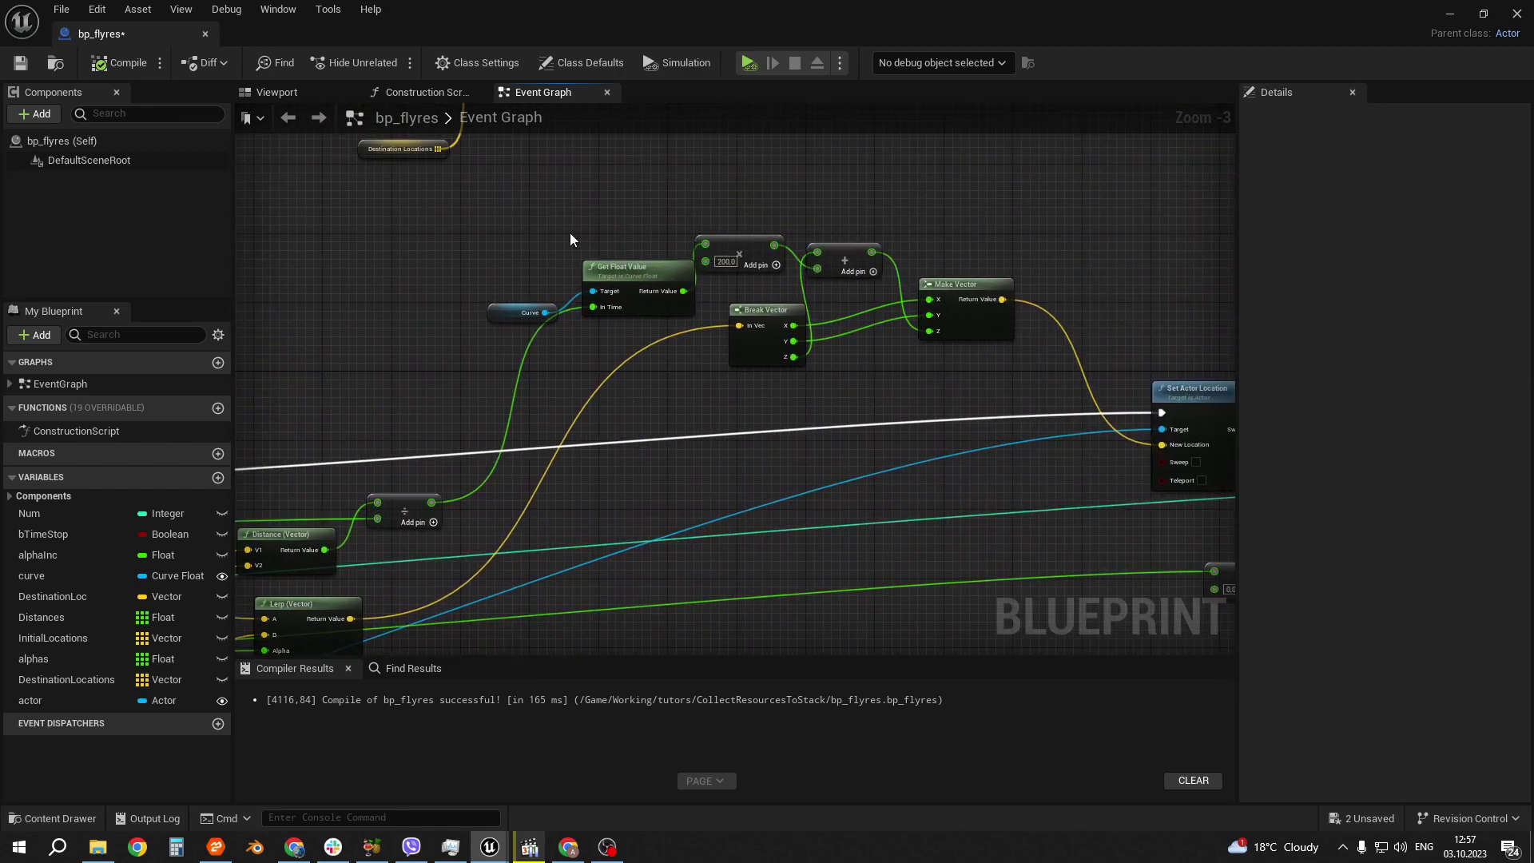
drag(495, 214, 1058, 430)
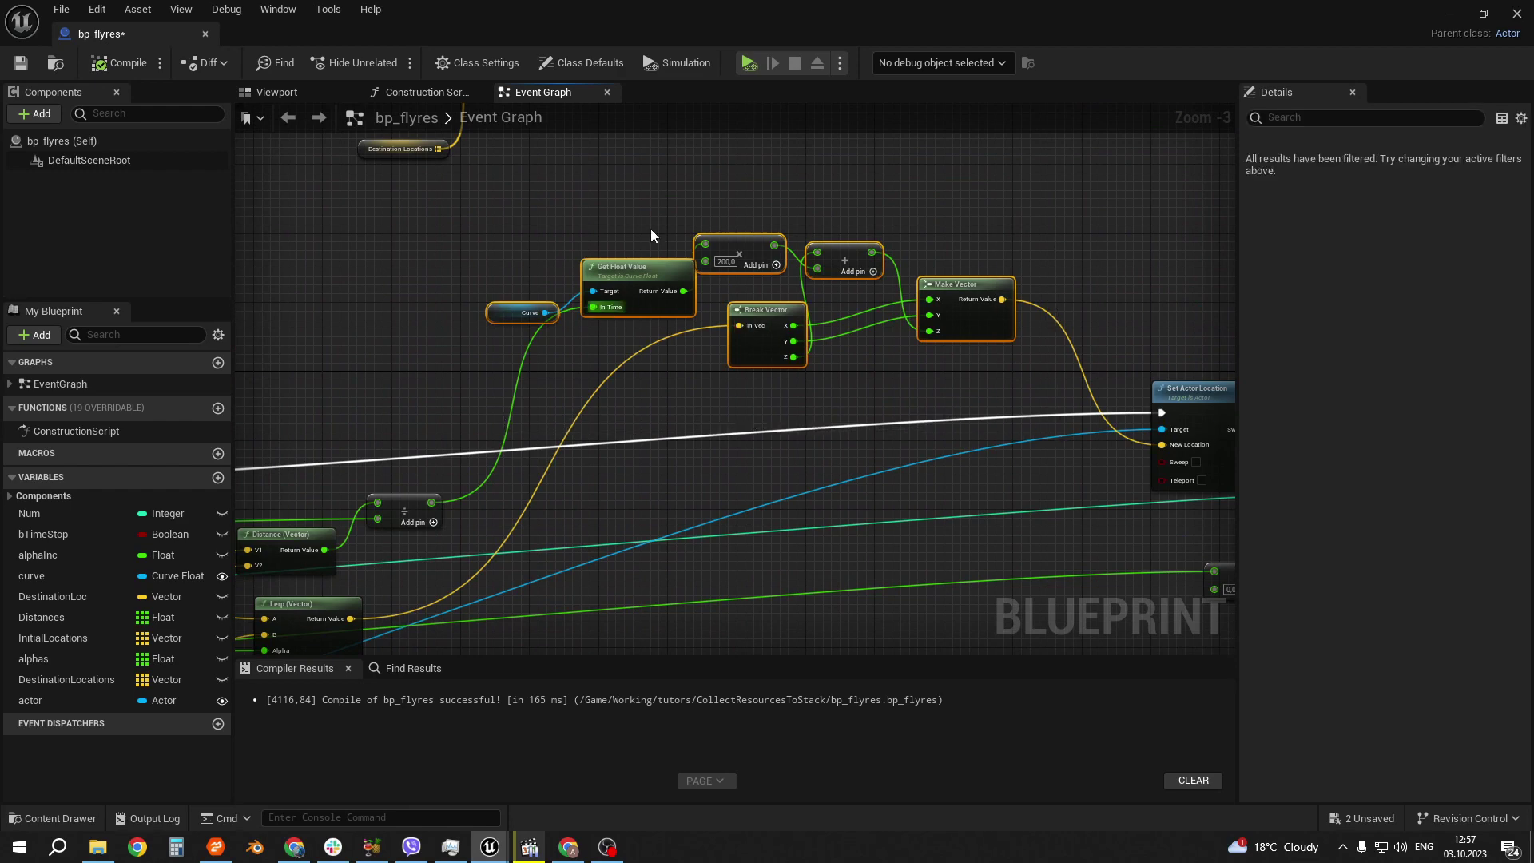
Step: Review the For Loop and timer nodes, then save bp_flyres
scroll(993, 549, down, 2)
right_drag(997, 456, 1106, 329)
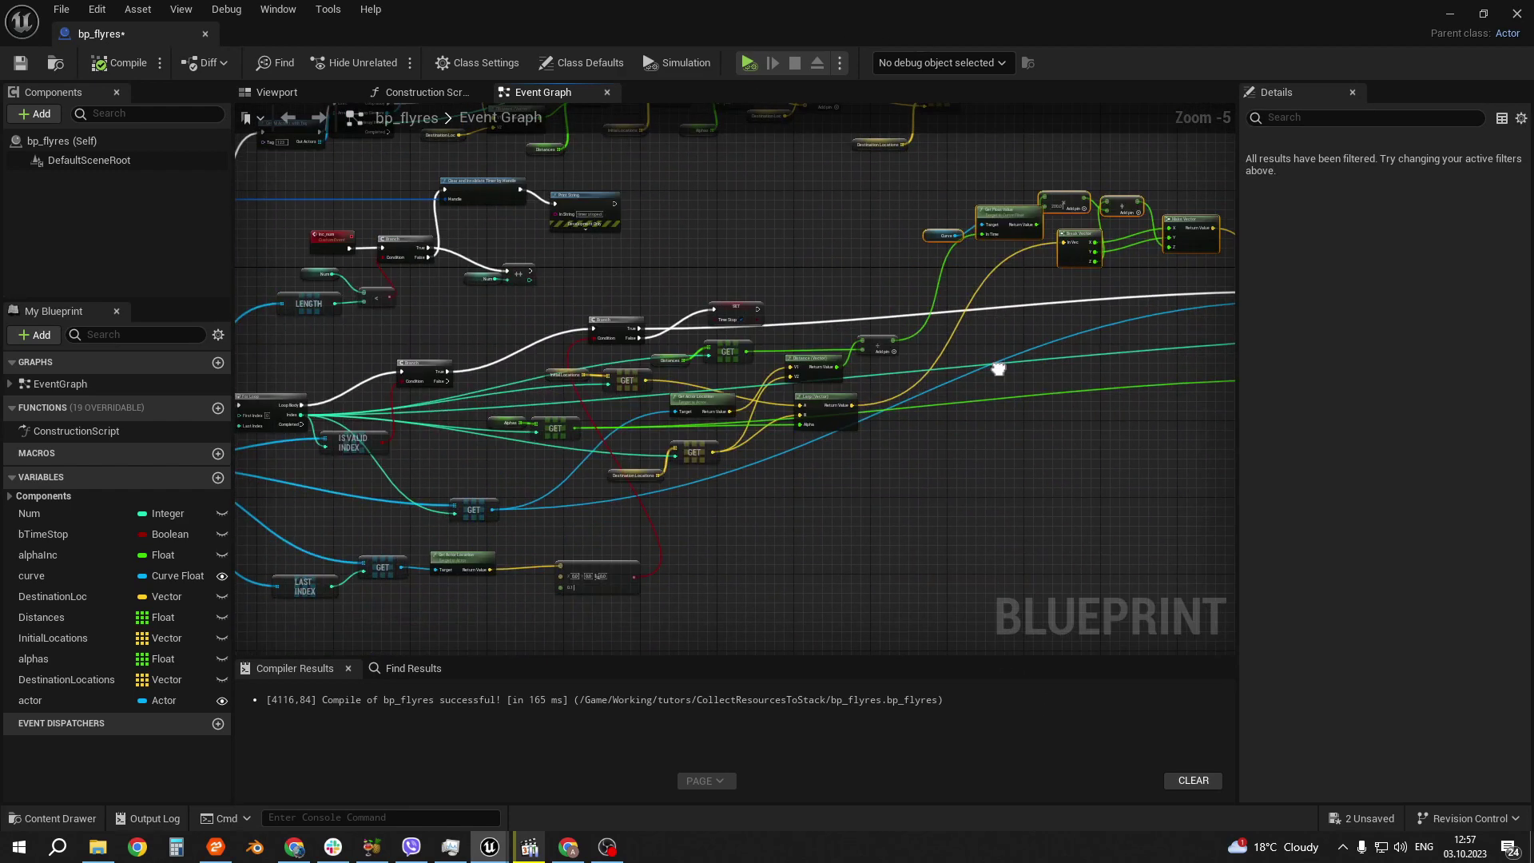
right_drag(575, 361, 625, 473)
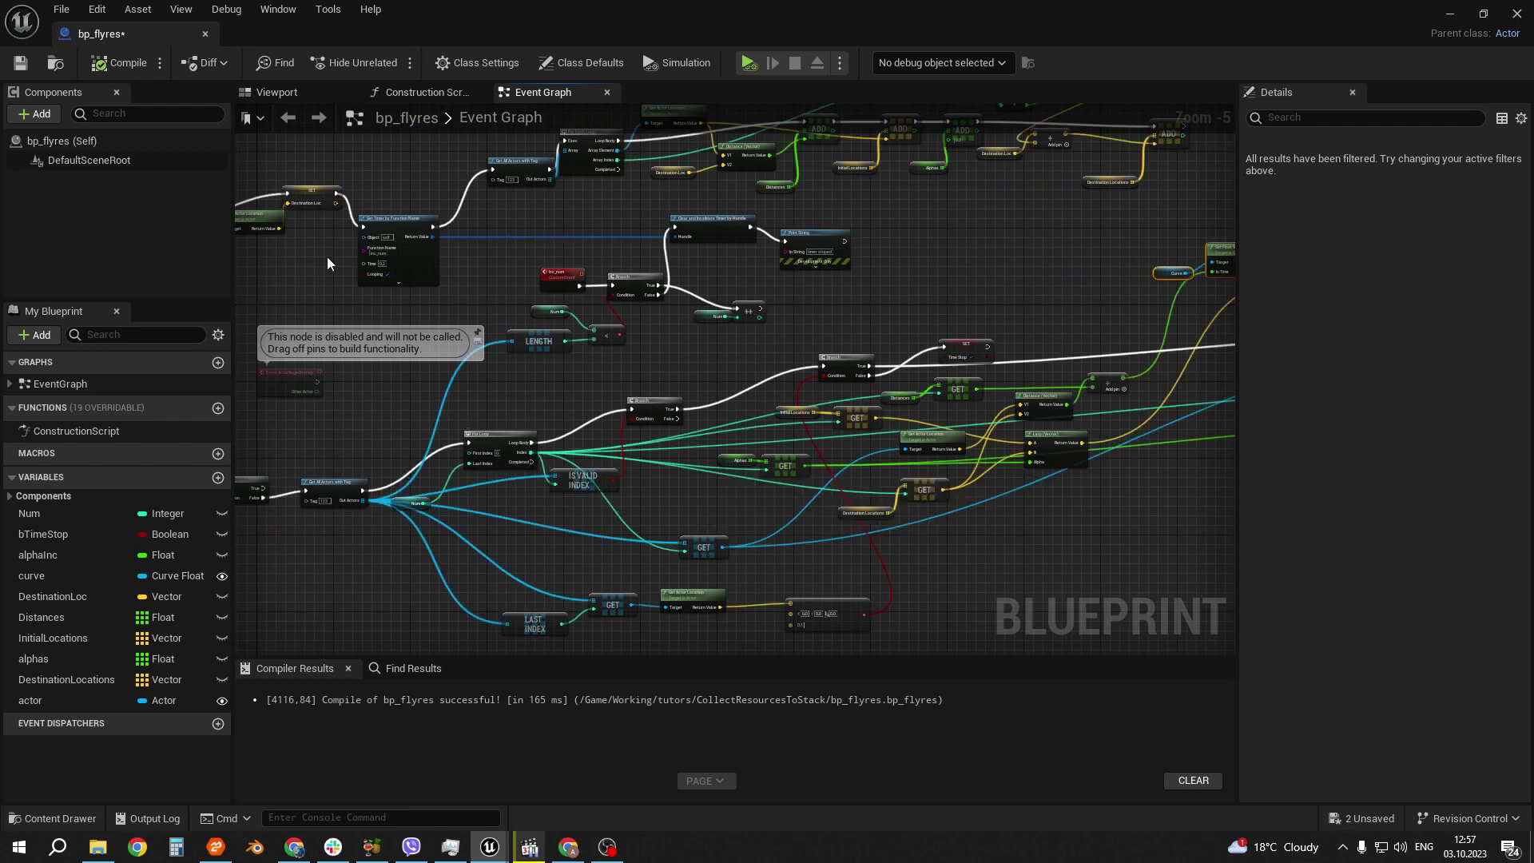
click(21, 63)
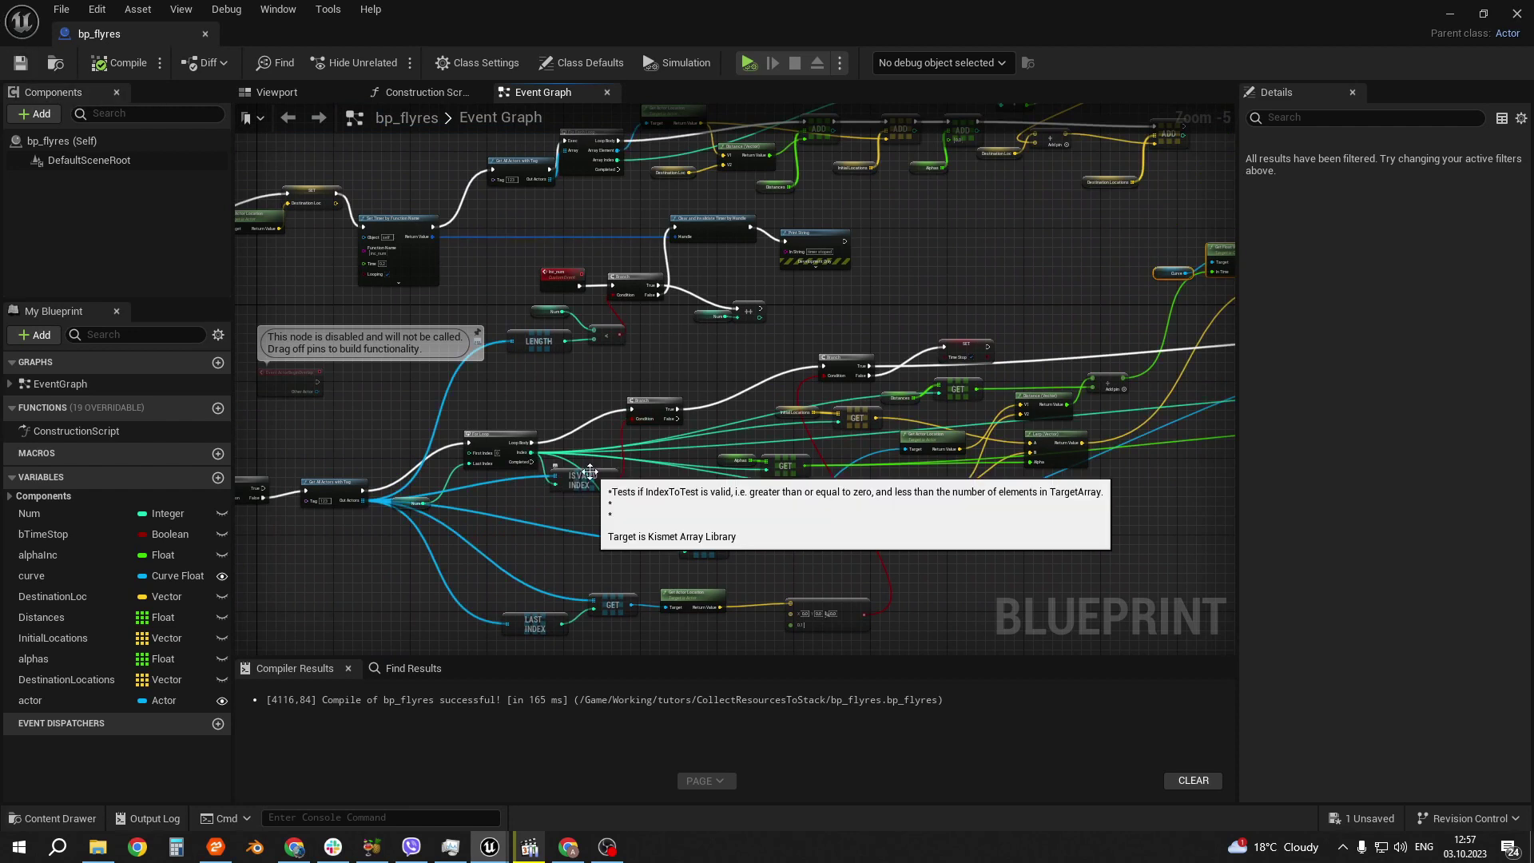
Step: Look over the loop's chain of ADD nodes, then minimize the Blueprint editor
right_drag(572, 545, 598, 535)
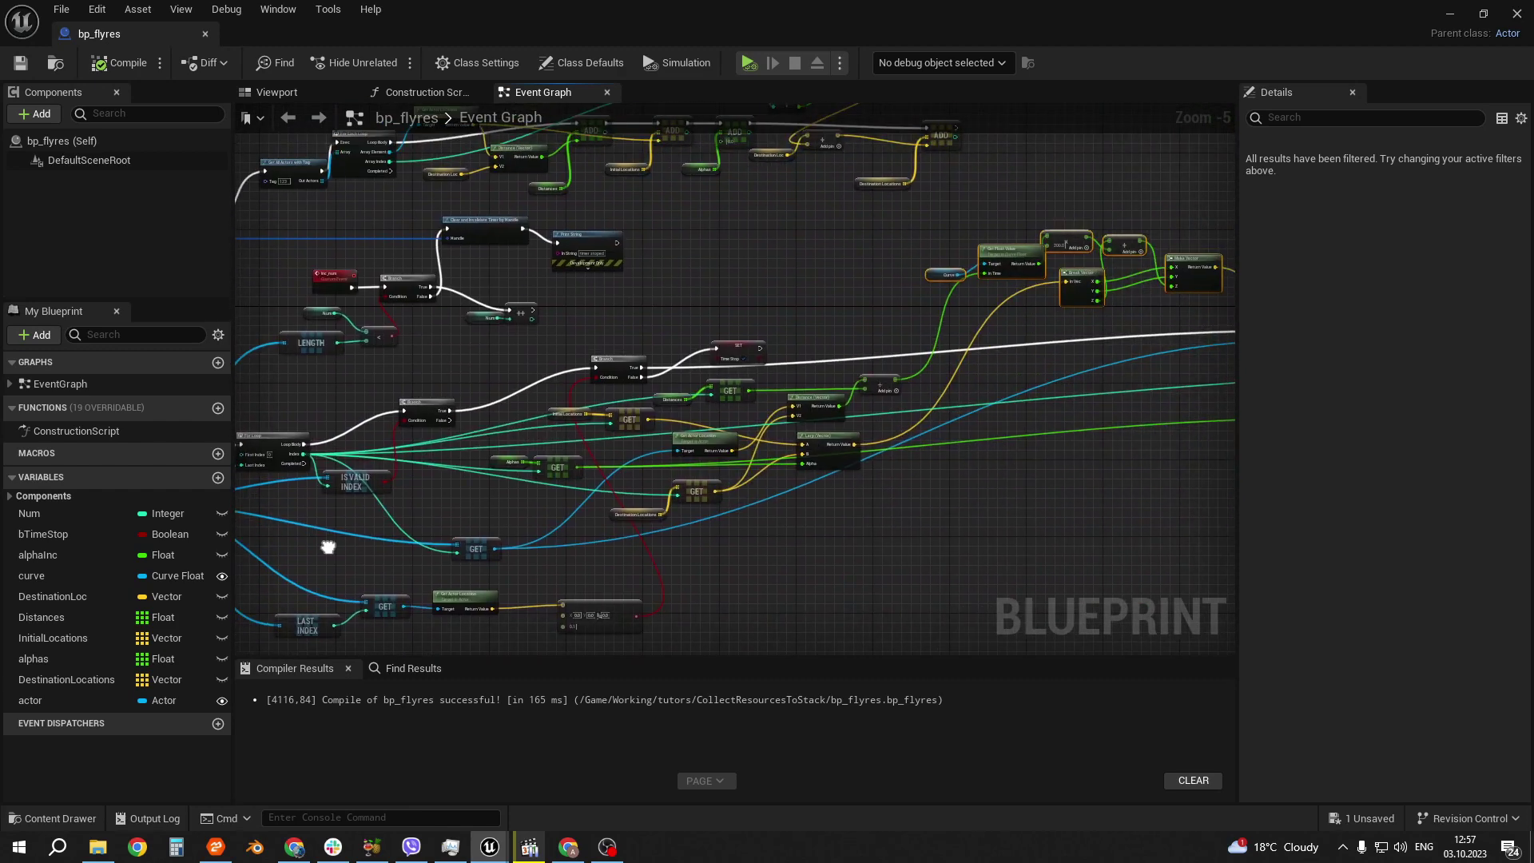
mouse_move(1053, 262)
right_down()
mouse_move(975, 262)
mouse_move(864, 360)
right_up()
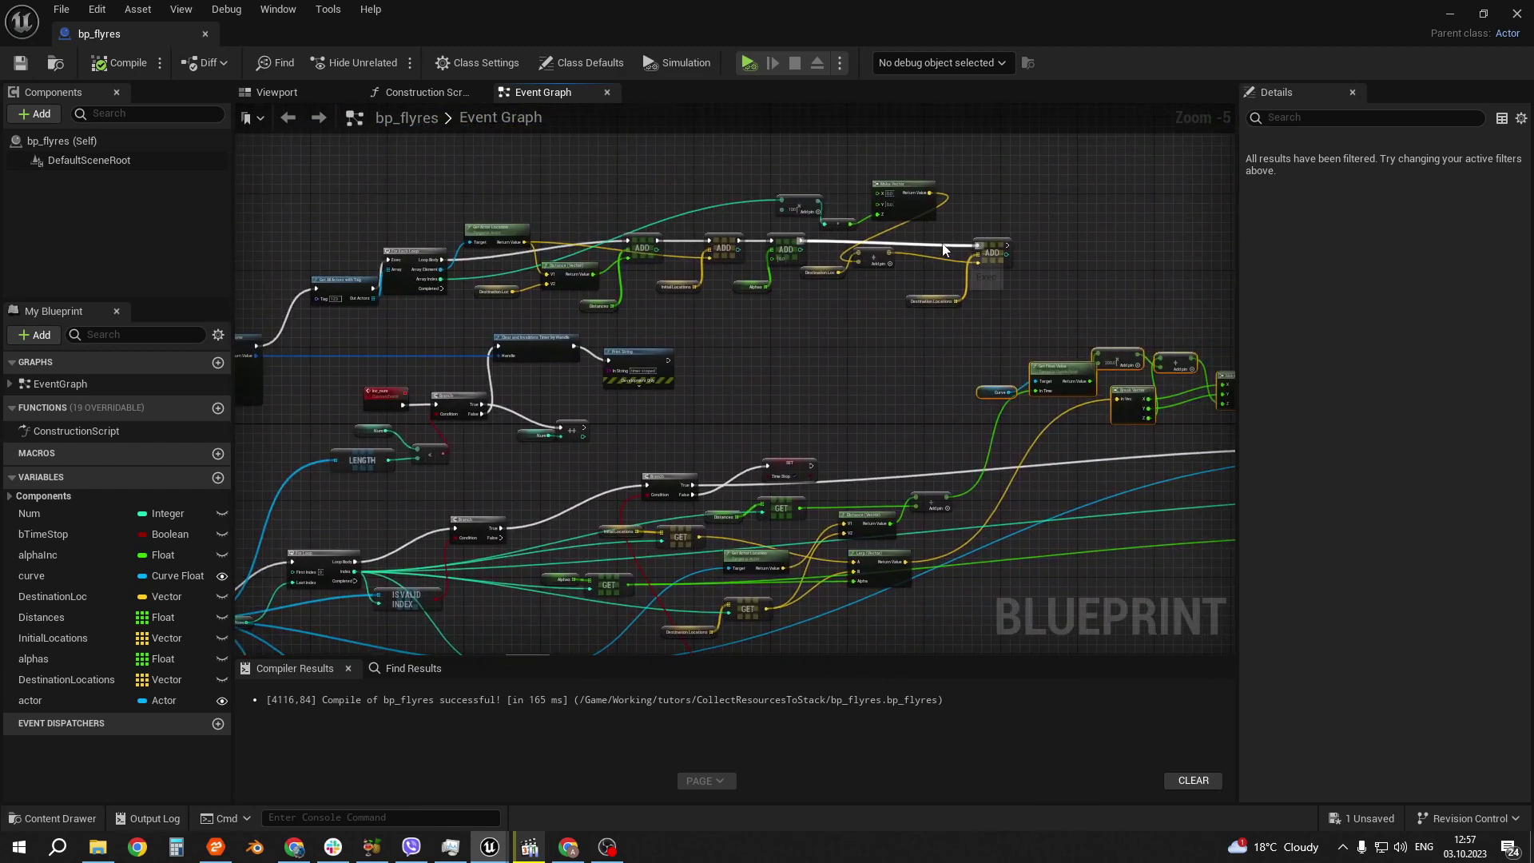
right_drag(703, 490, 747, 346)
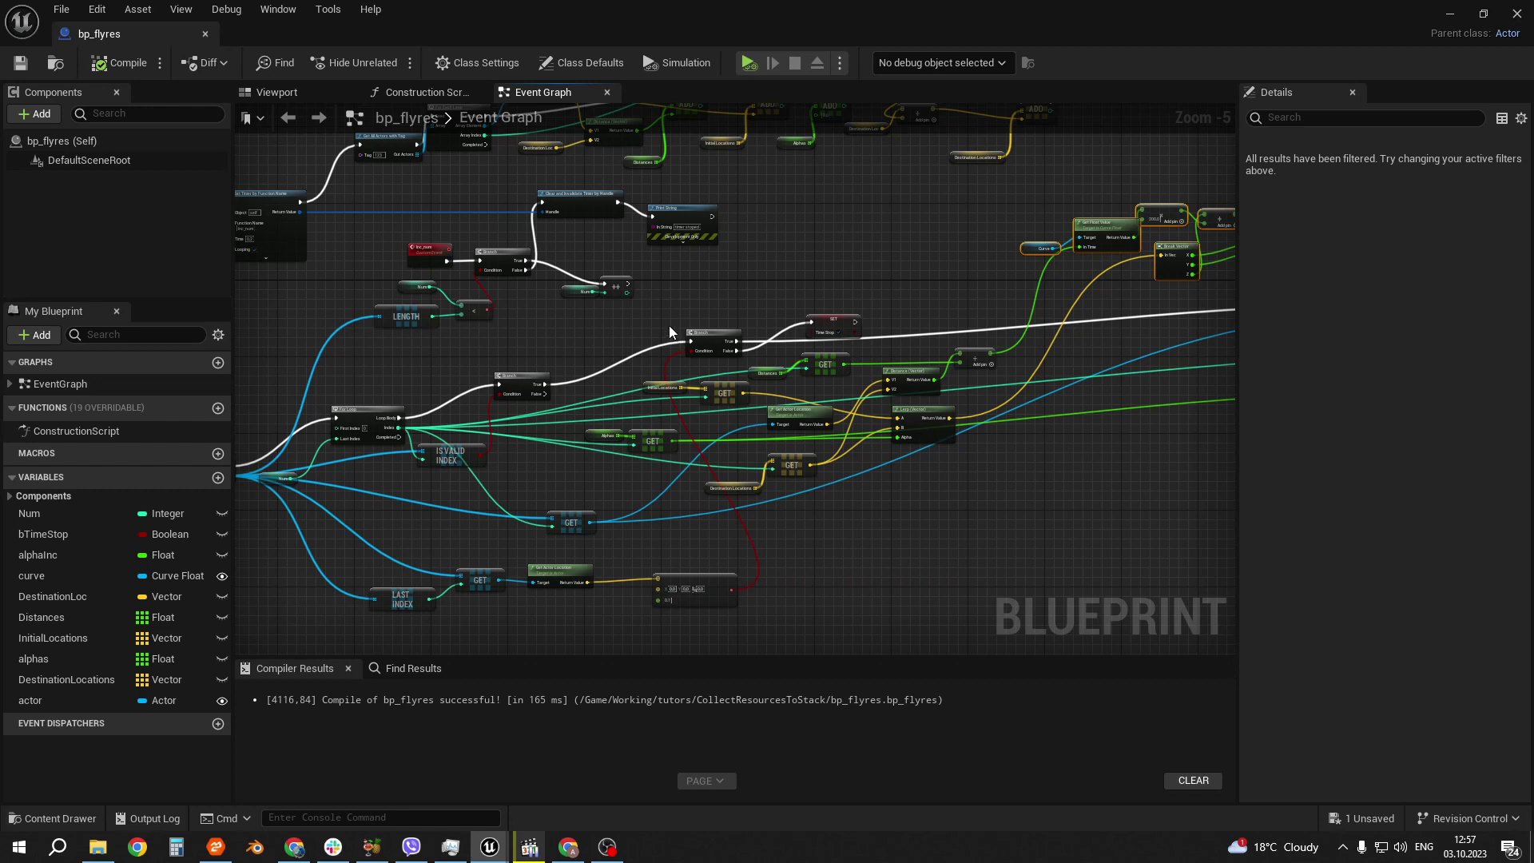
right_drag(658, 306, 701, 317)
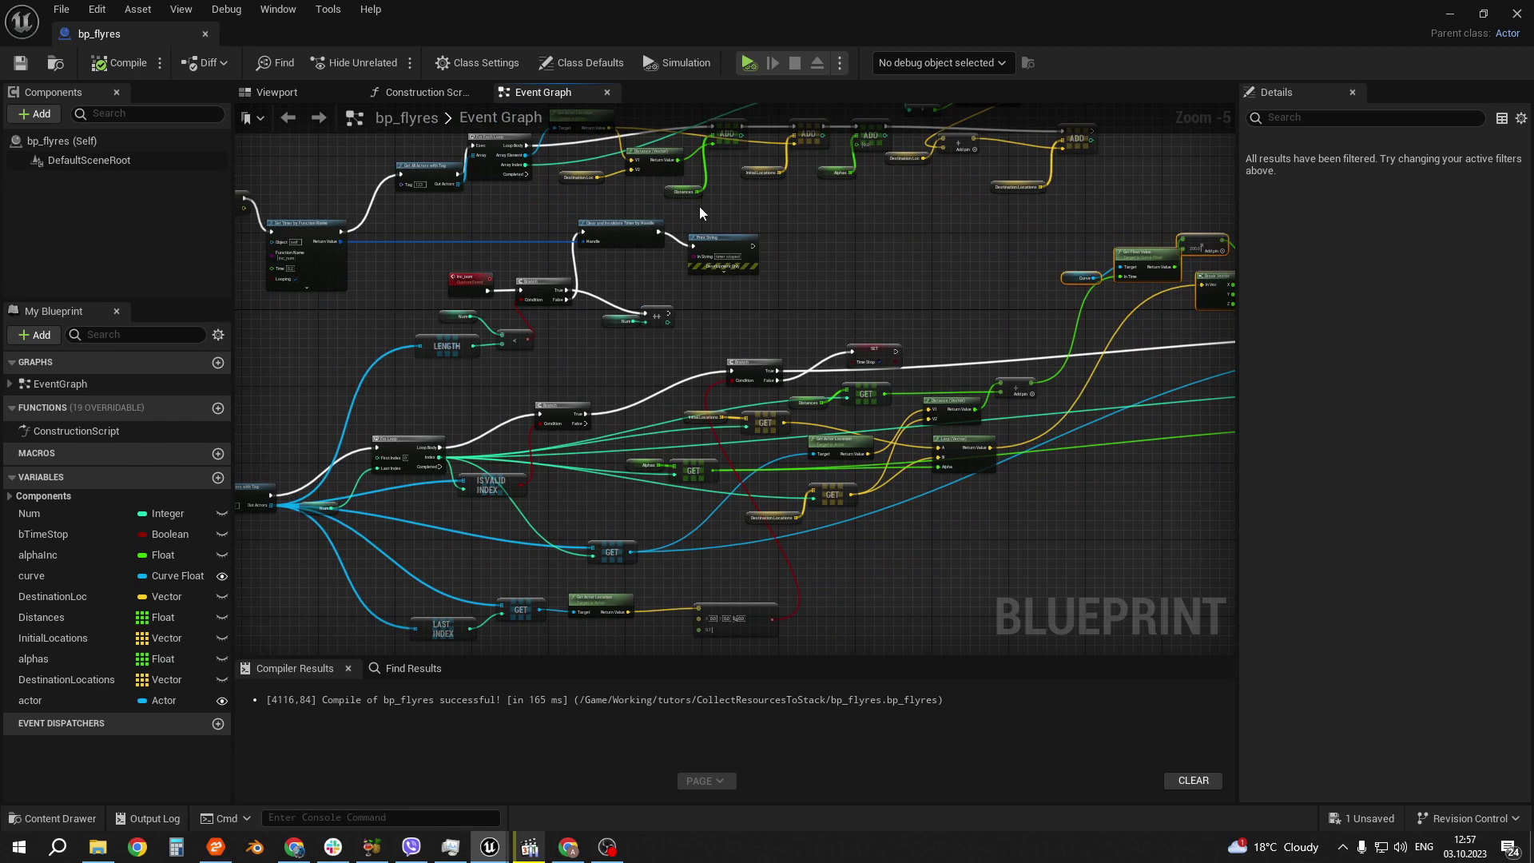
click(1447, 9)
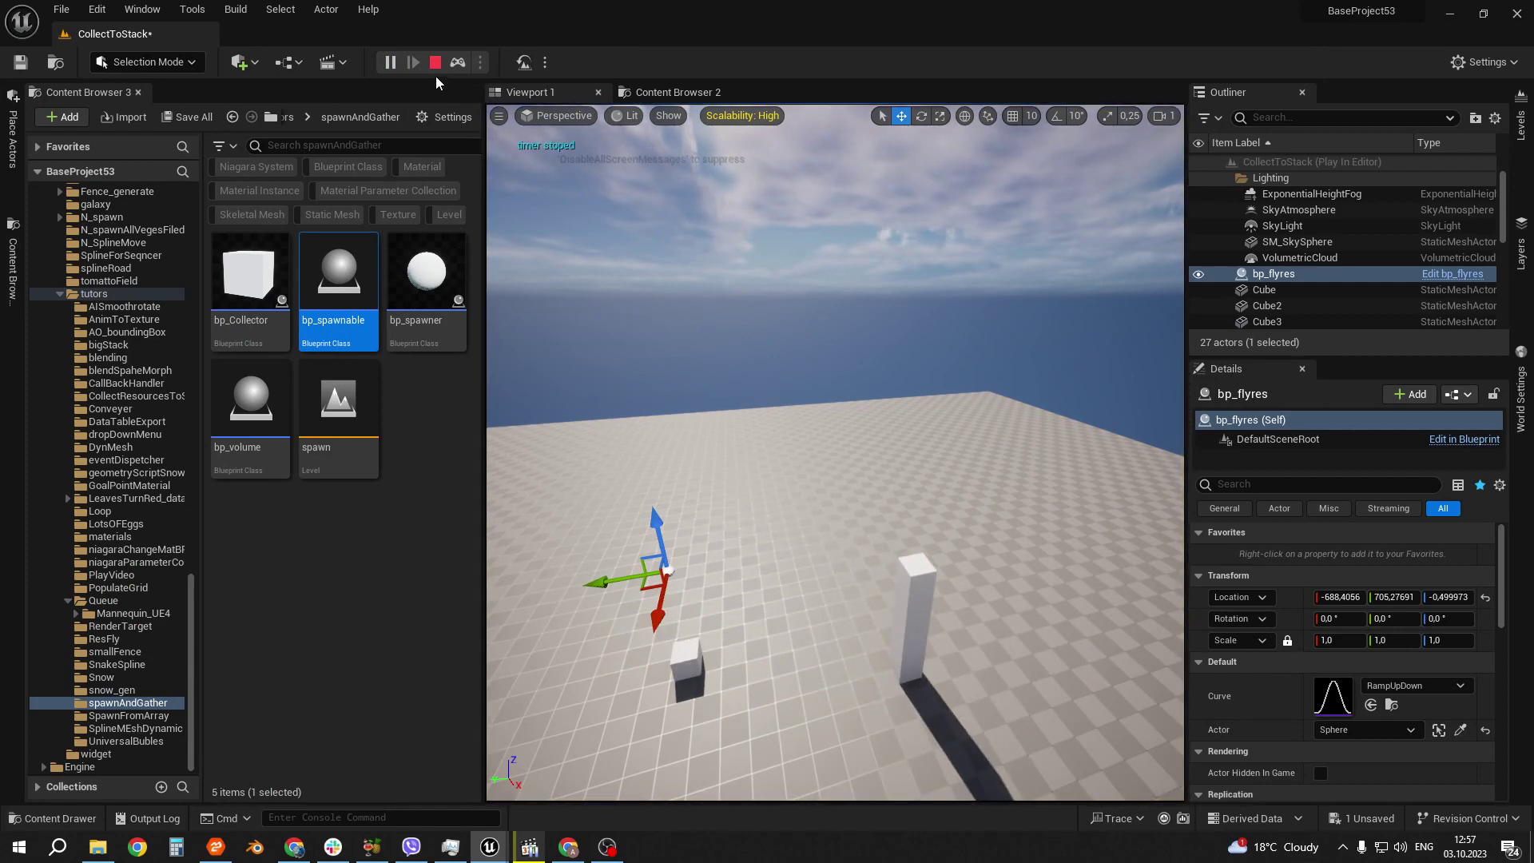
Step: Stop the play session and orbit the view down onto the cube cluster
click(438, 66)
right_drag(890, 614, 895, 608)
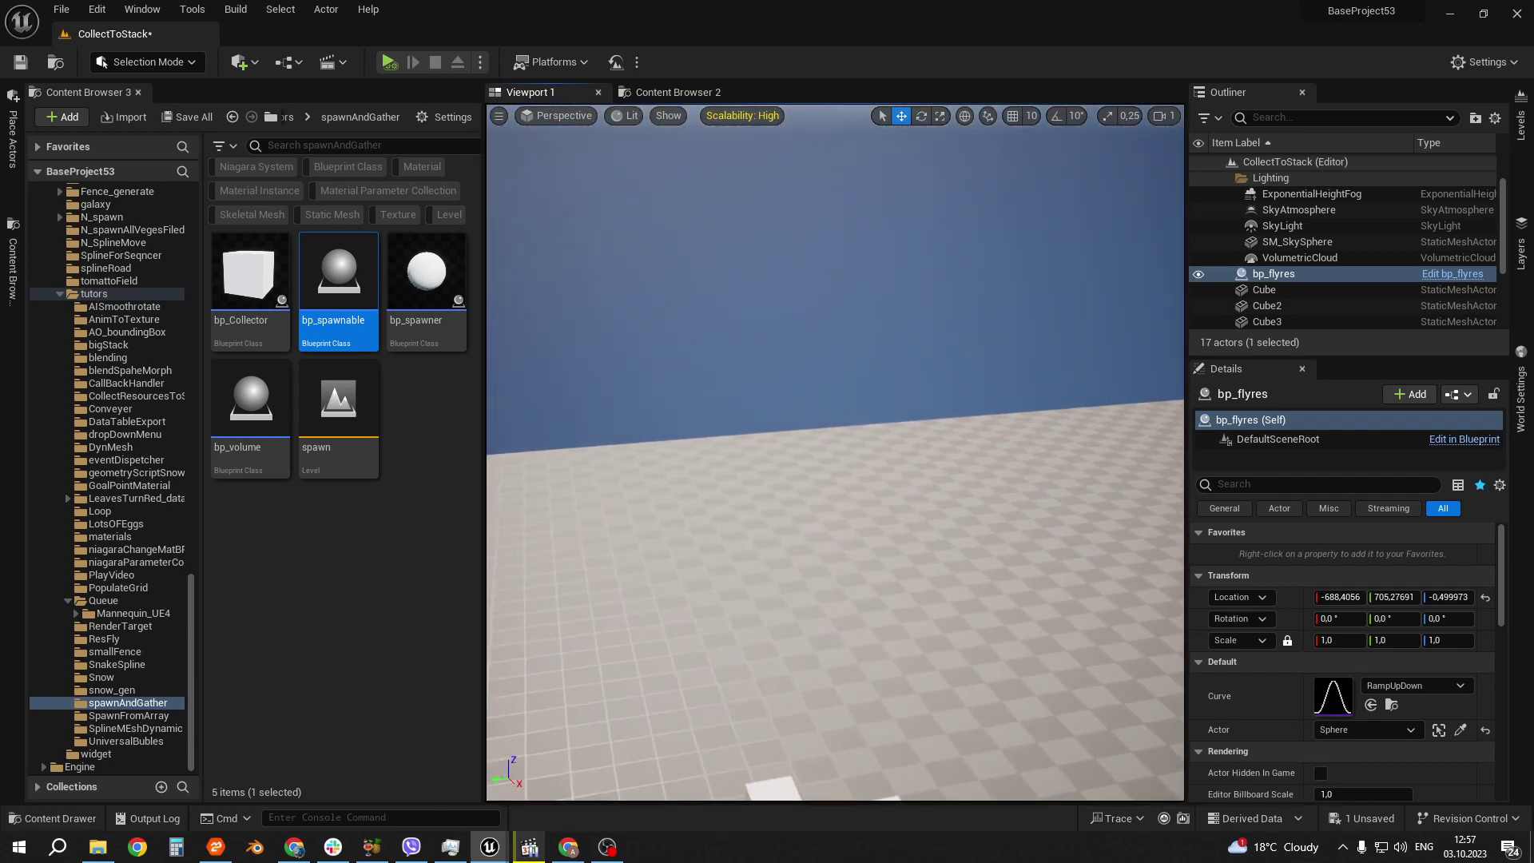
right_drag(895, 607, 893, 519)
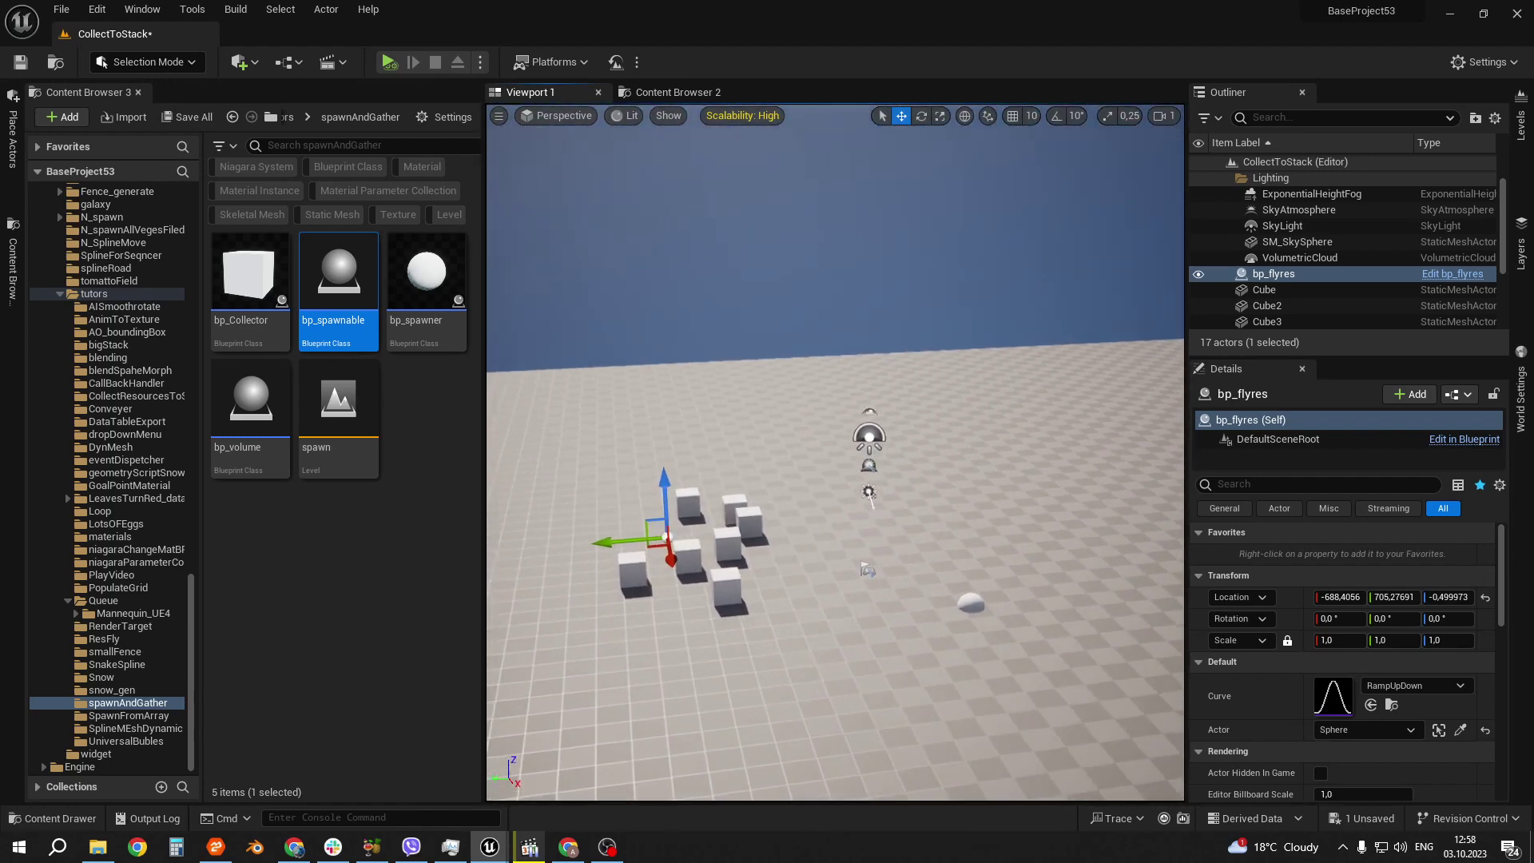